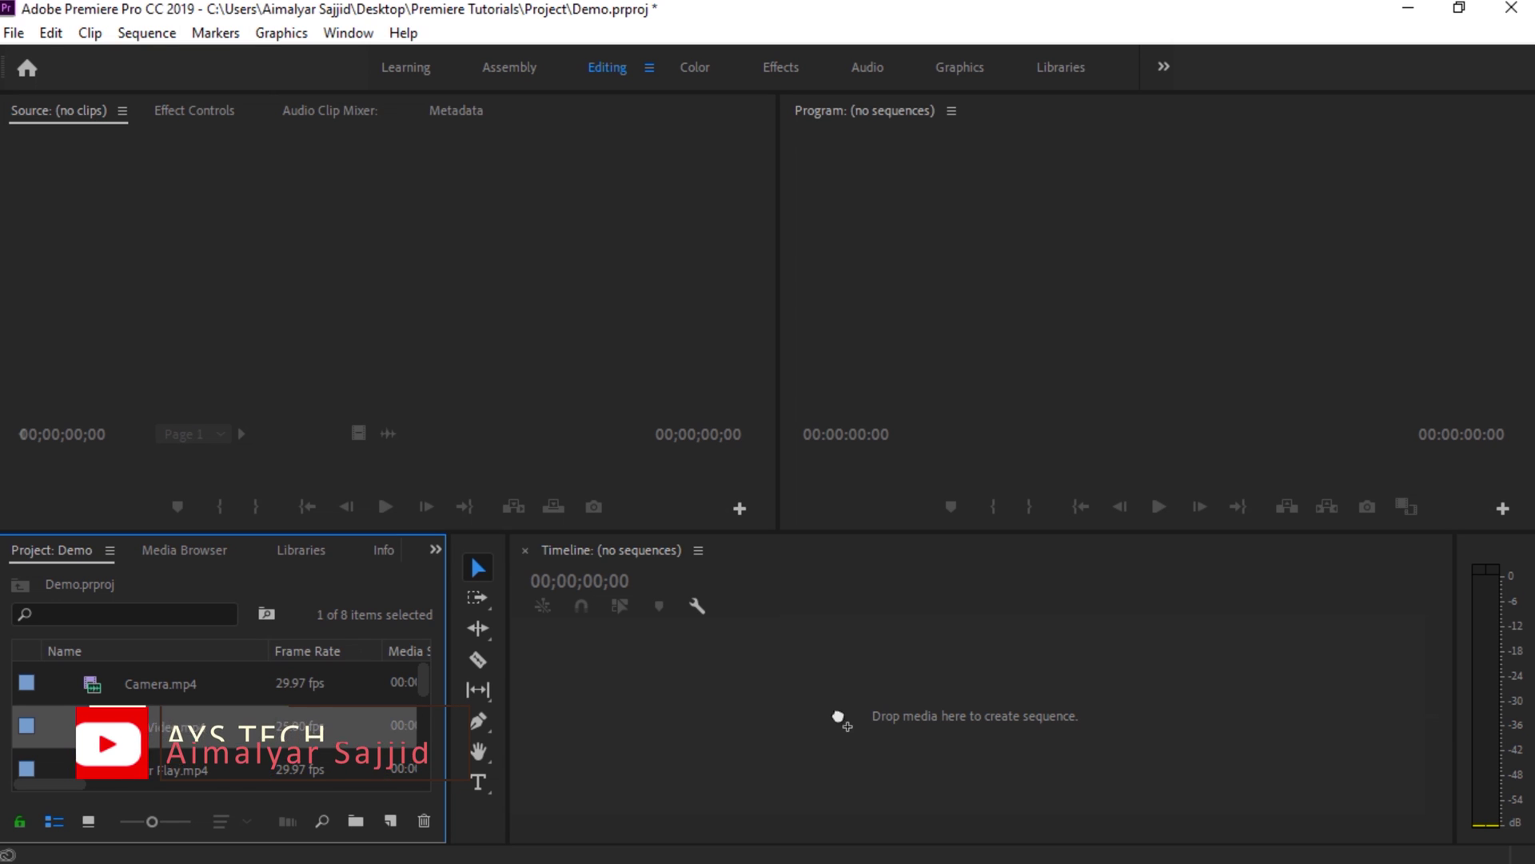
Drop the HD Video clip onto the Timeline to make an HD Video sequence, then enlarge the timeline panel.
drag(156, 733, 821, 739)
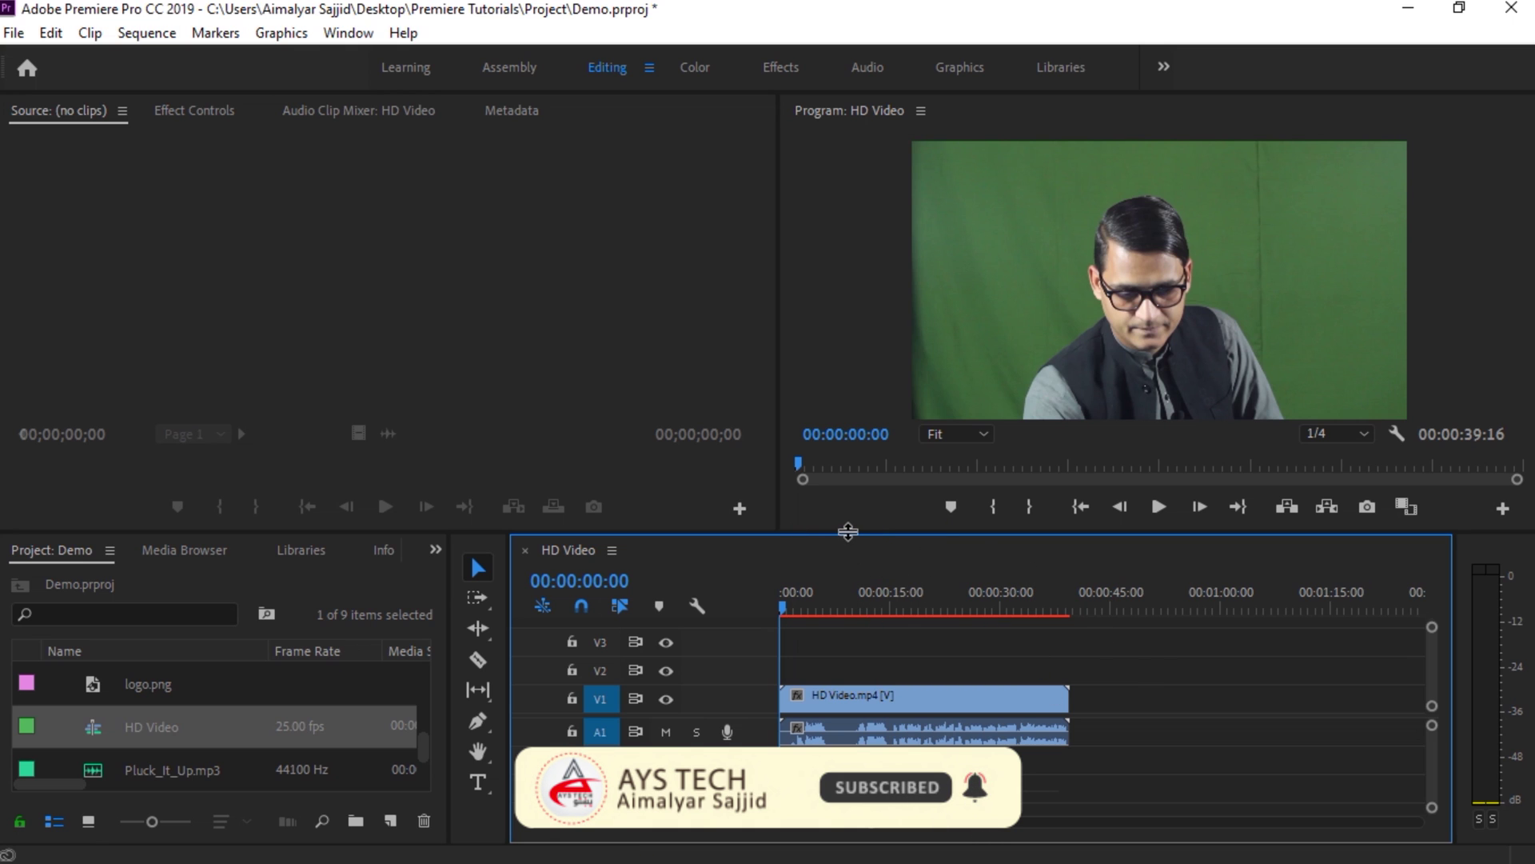
drag(848, 531, 849, 471)
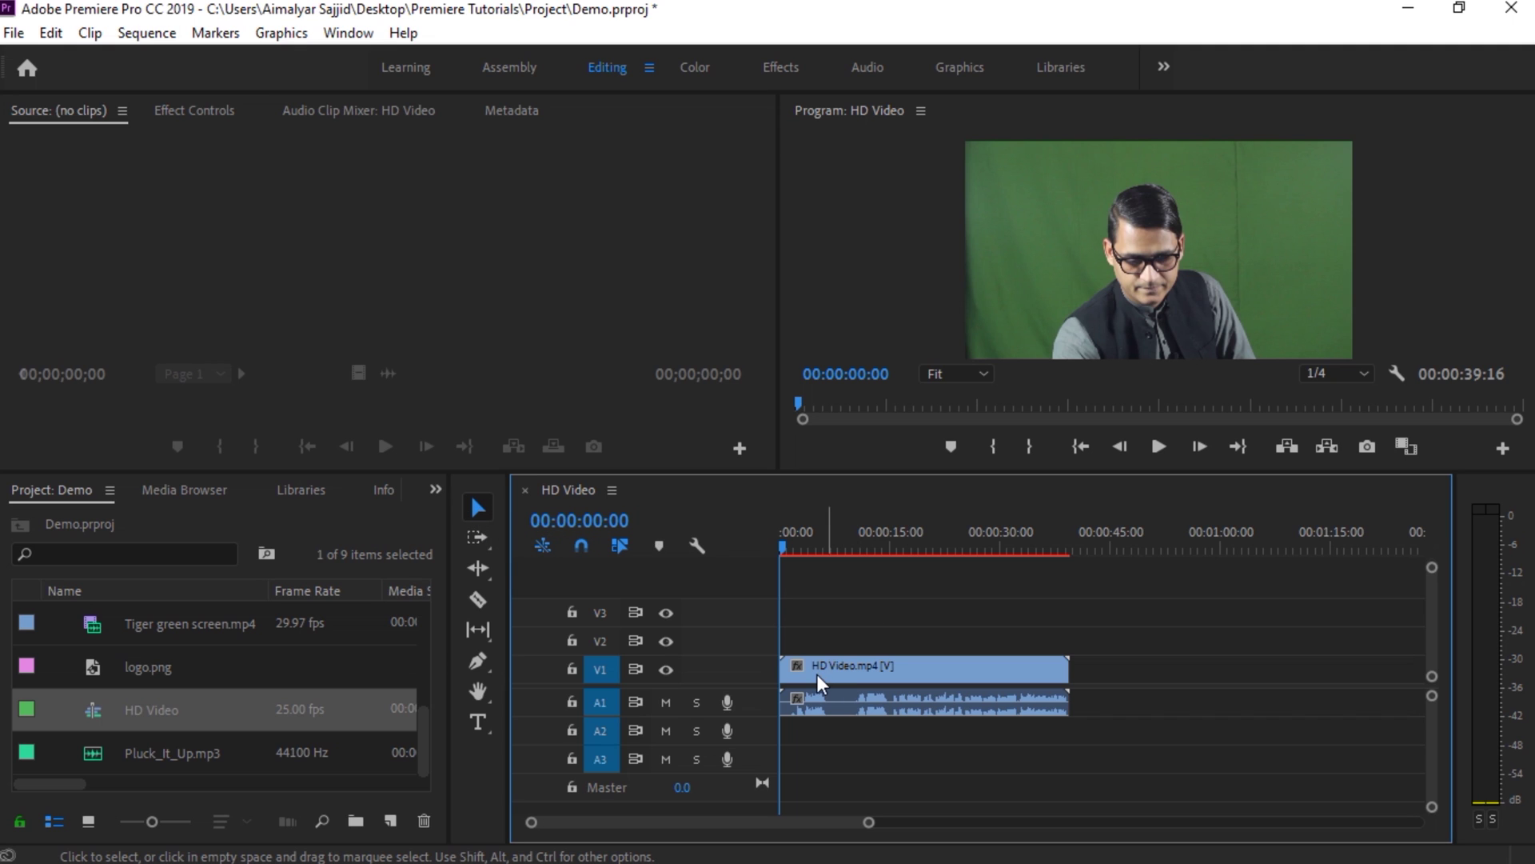
drag(819, 674, 892, 674)
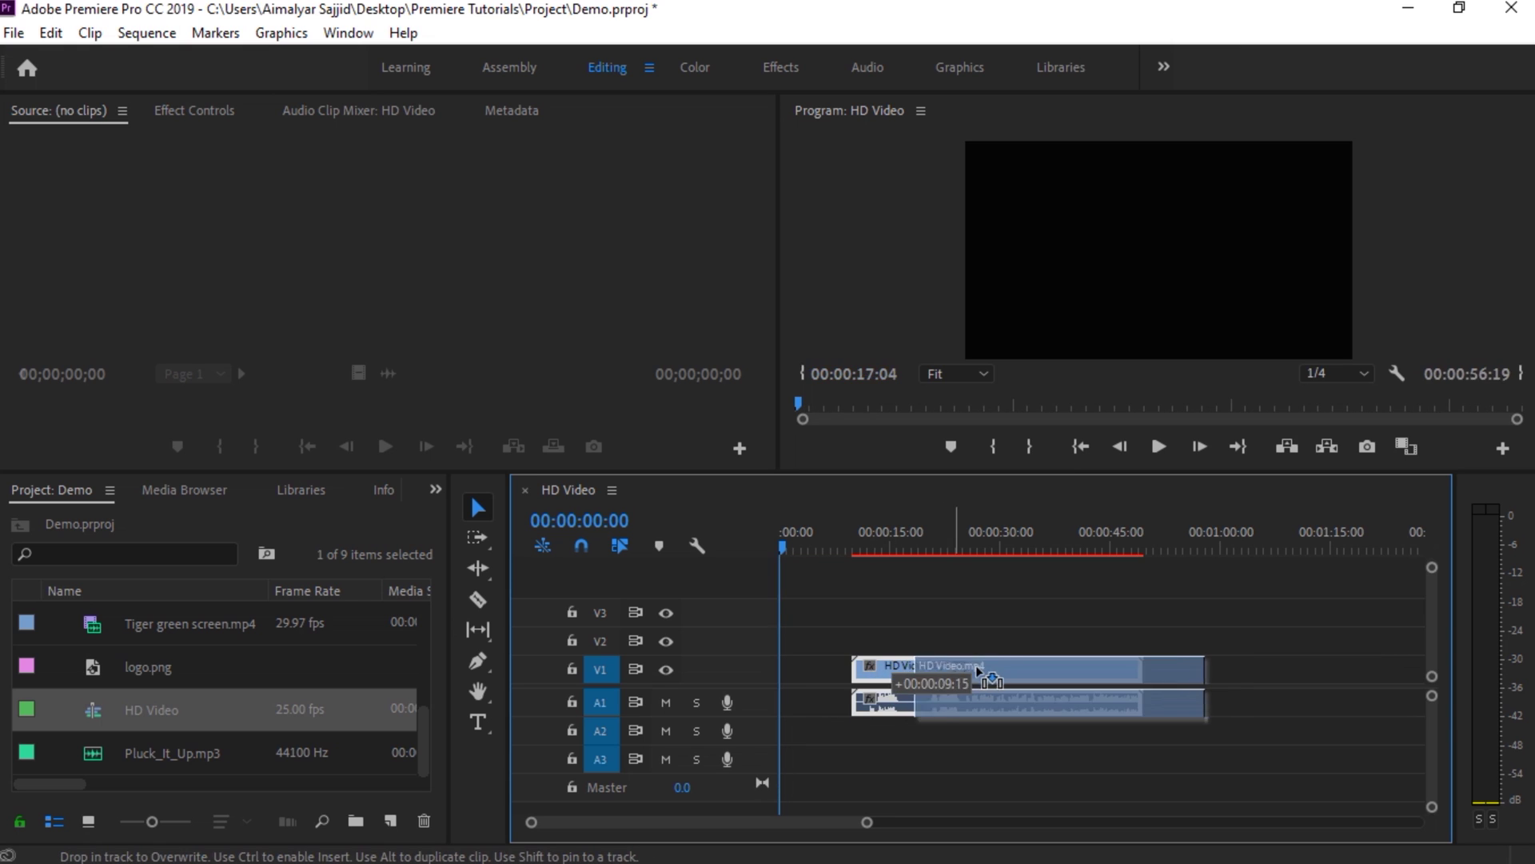
mouse_move(892, 674)
mouse_down()
mouse_move(934, 671)
mouse_move(895, 670)
mouse_up()
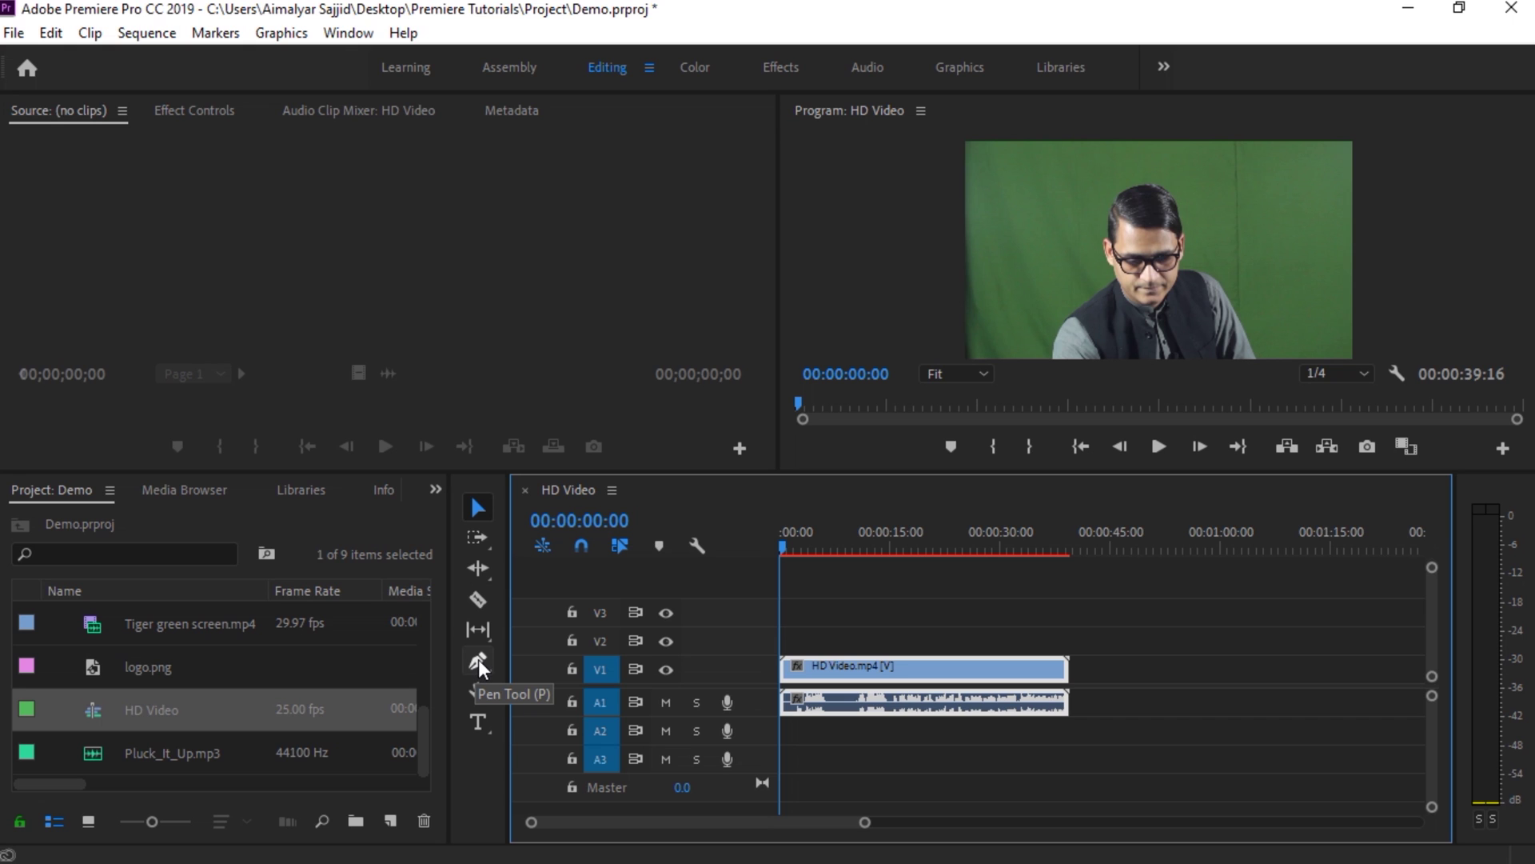
Save the Demo project with Ctrl+S.
key(ctrl+s)
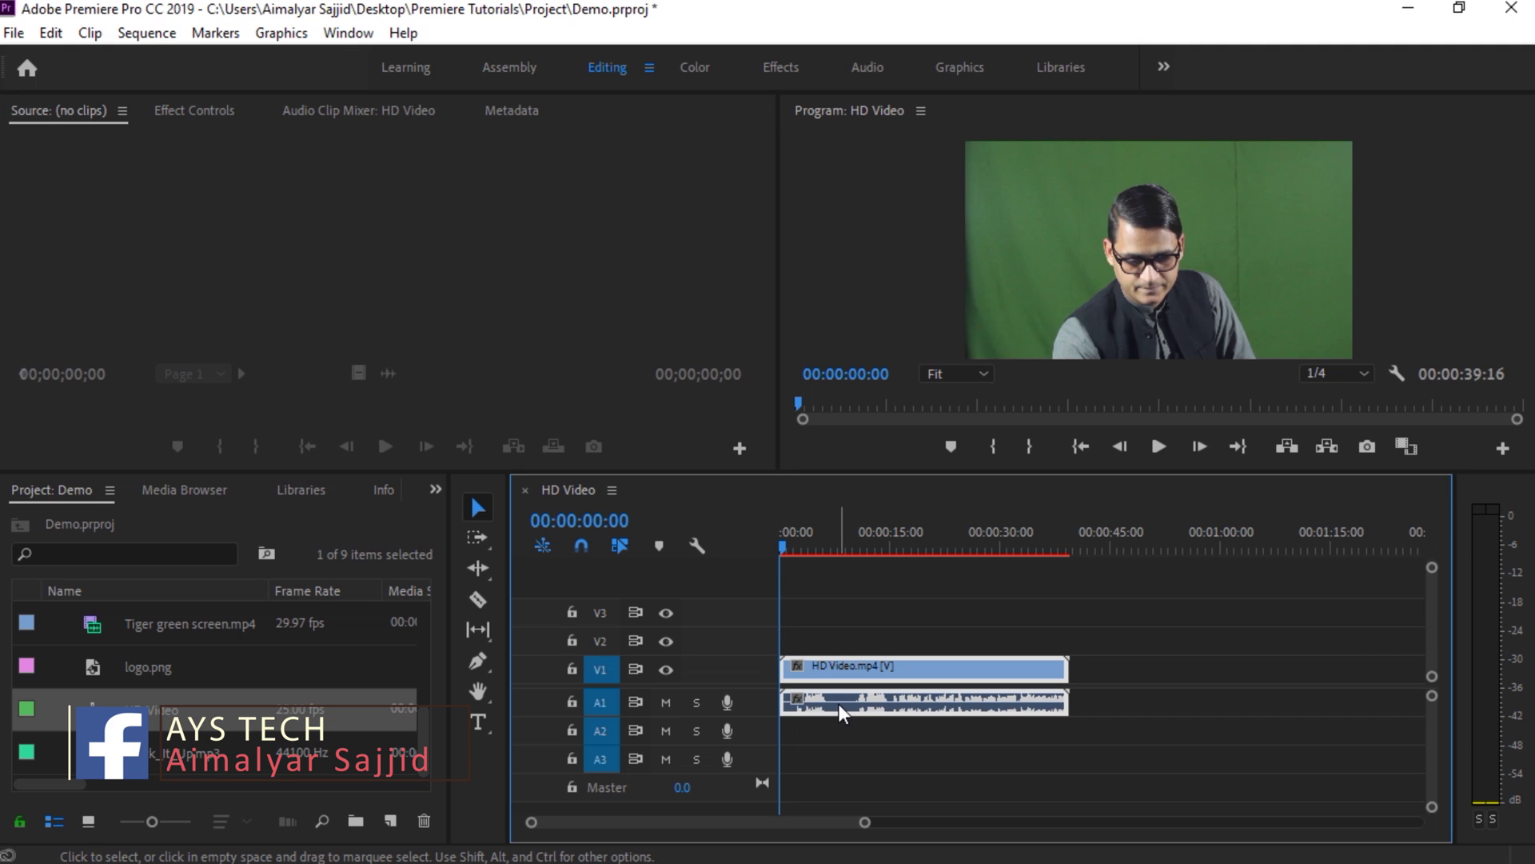
Mute audio track A1.
click(666, 703)
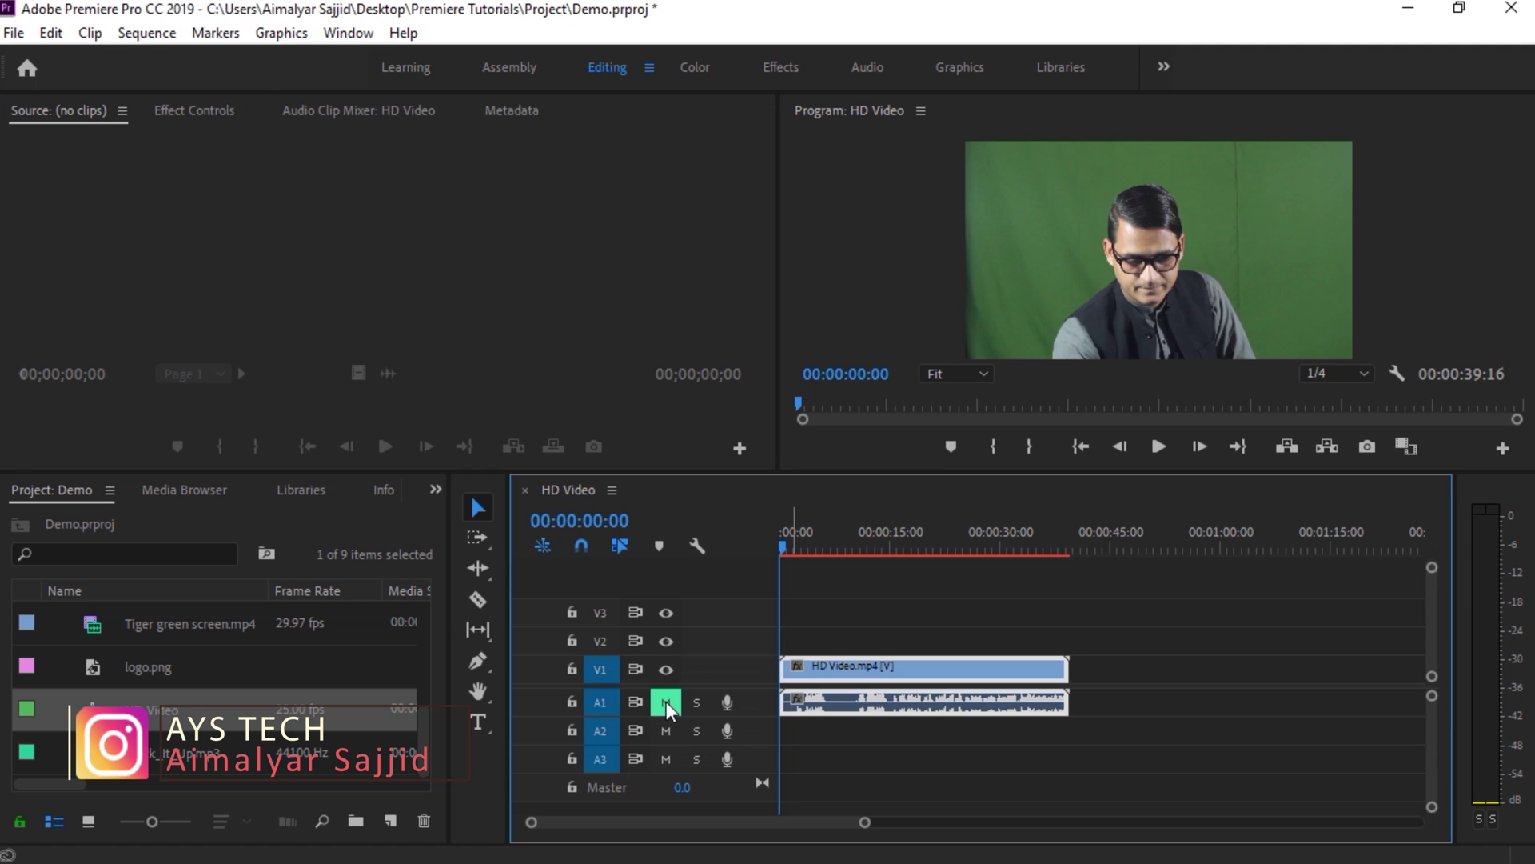
Preview the muted sequence around 10–12 seconds, stopping playback at 00:00:12:03.
drag(788, 545, 867, 551)
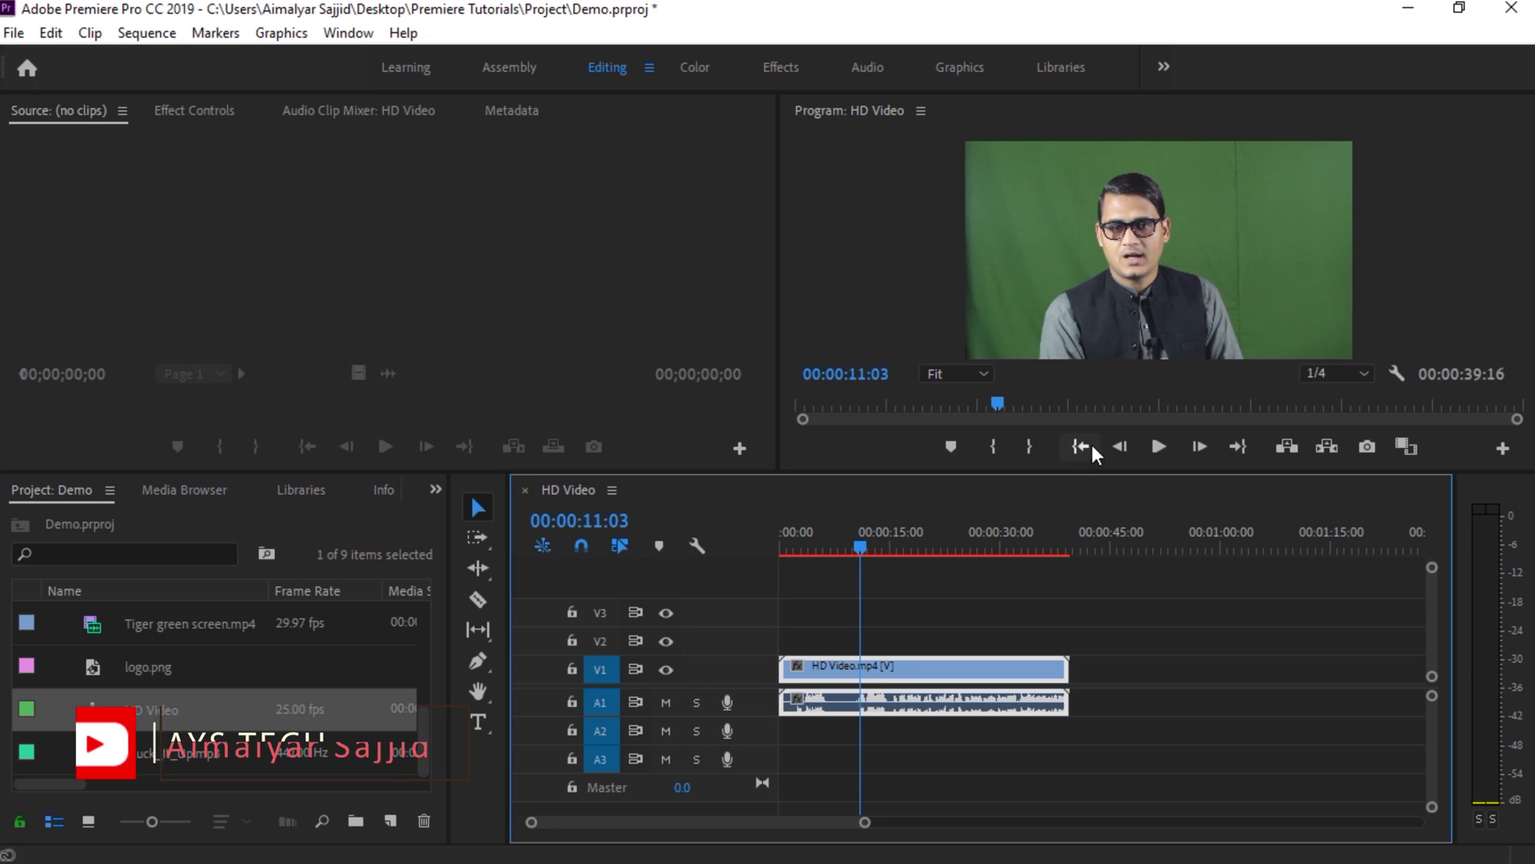
click(1149, 448)
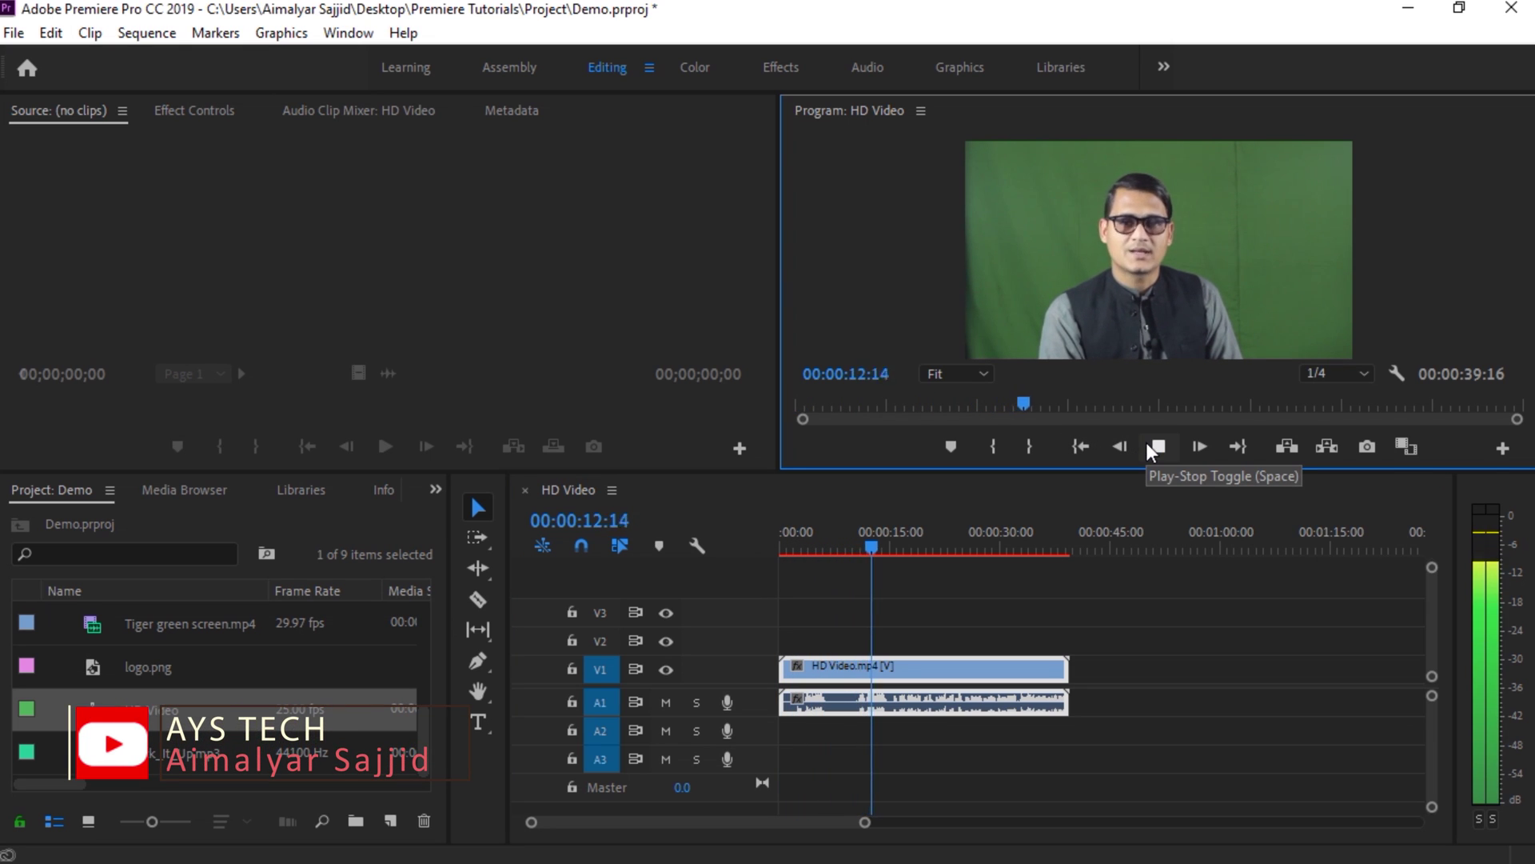
click(1153, 444)
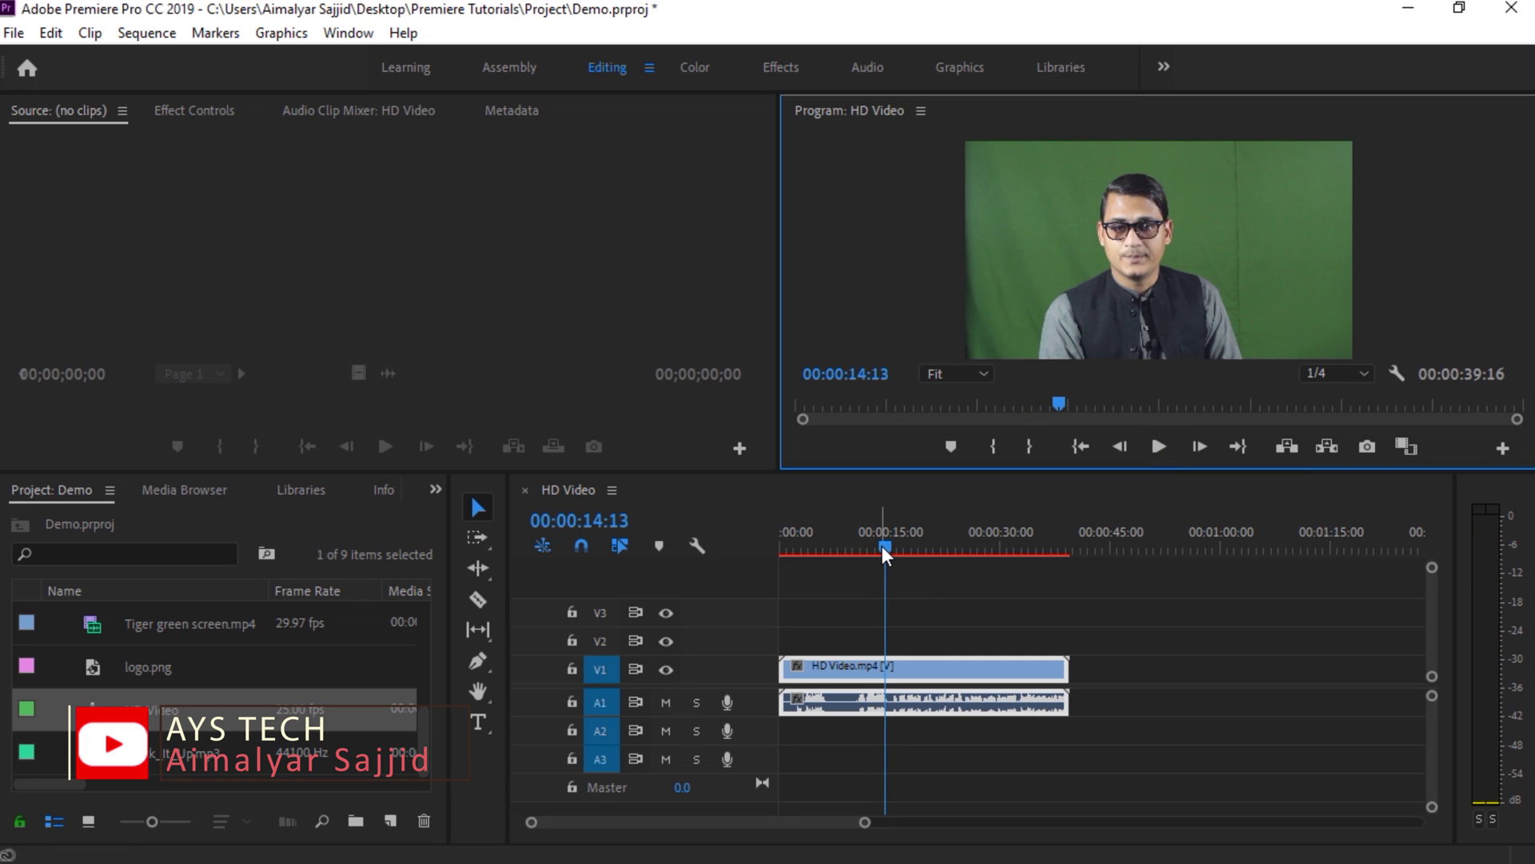
drag(886, 547, 856, 547)
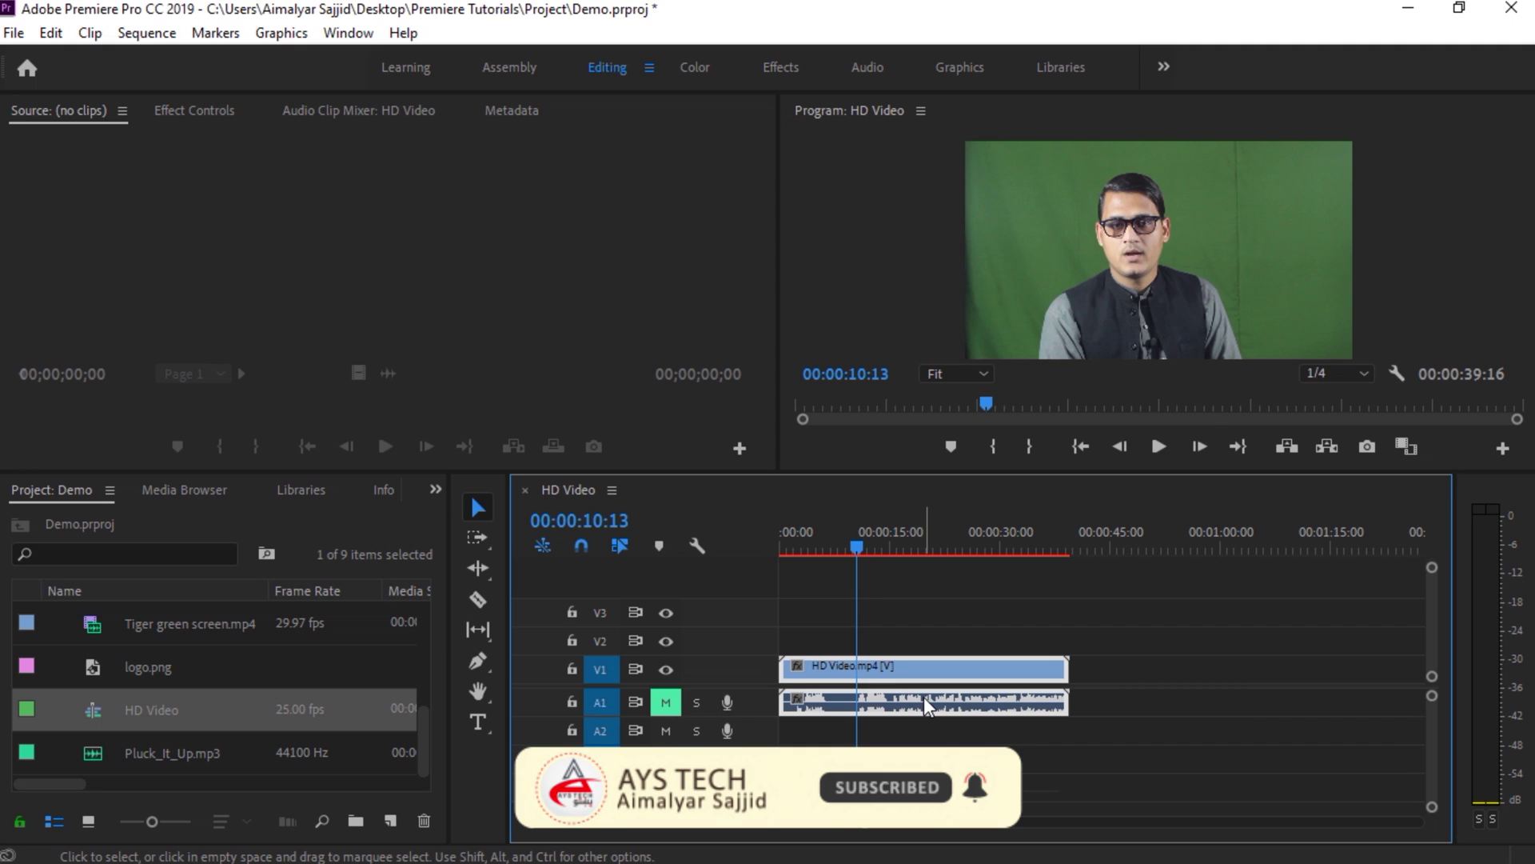
click(1154, 443)
click(1154, 443)
Unmute audio track A1 and switch off video track V1's output.
click(682, 703)
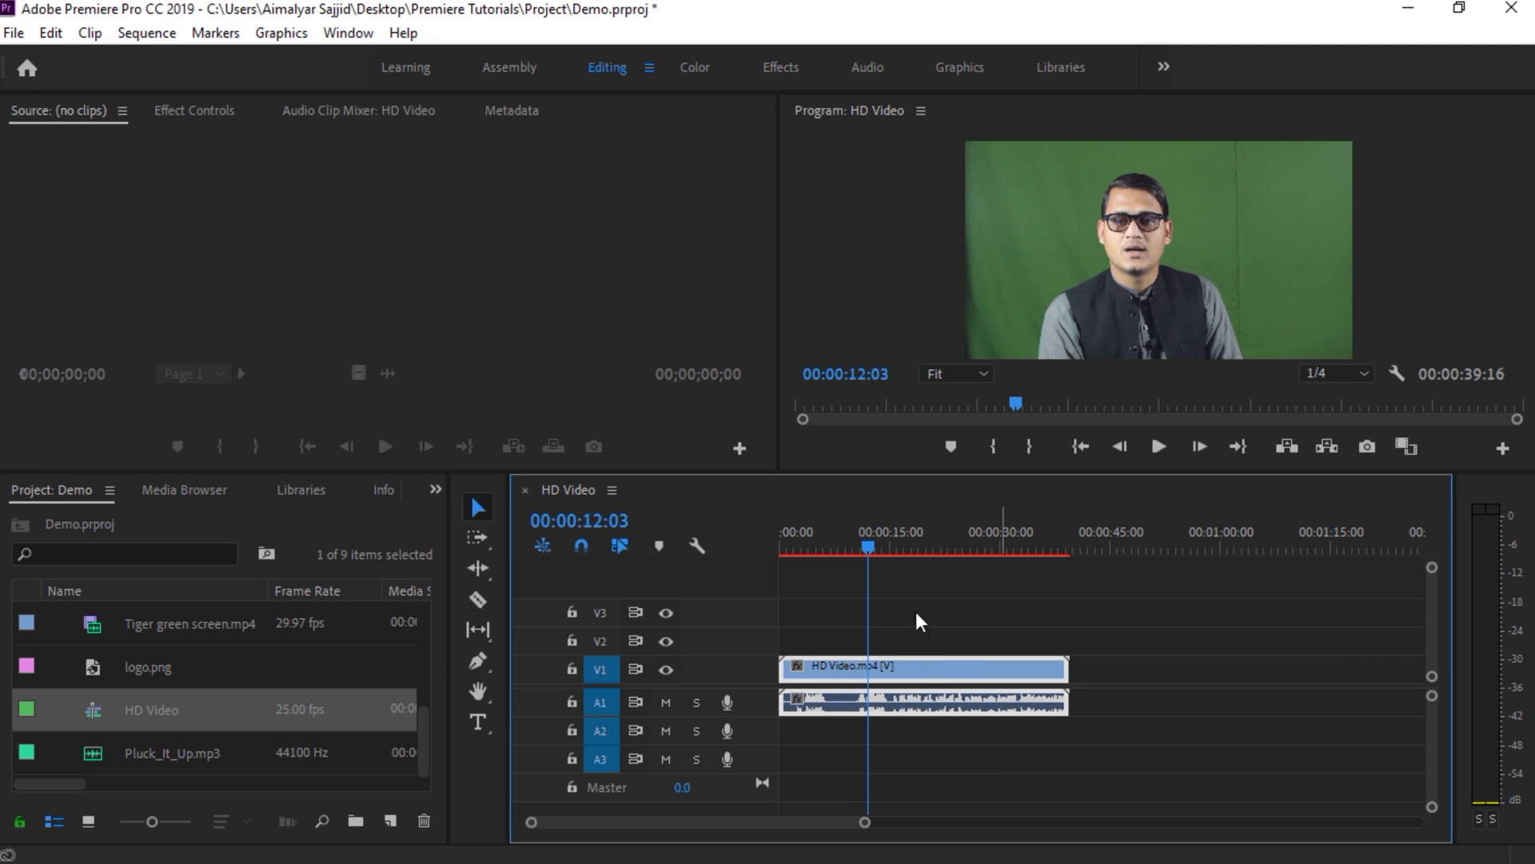
click(665, 668)
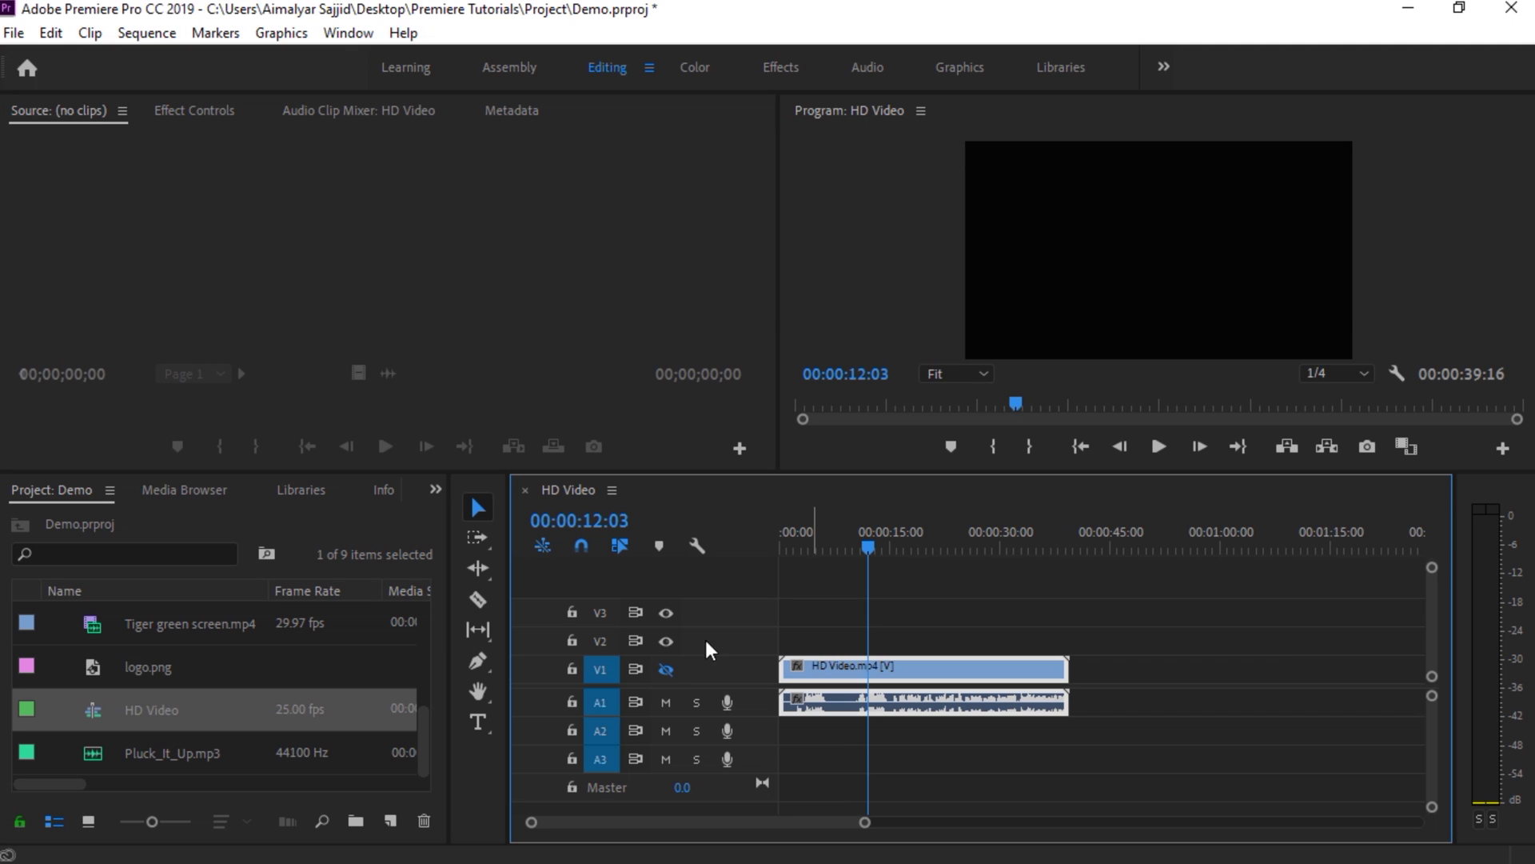
Toggle V1's output and A1's mute off and back on, then lock track V1.
click(665, 668)
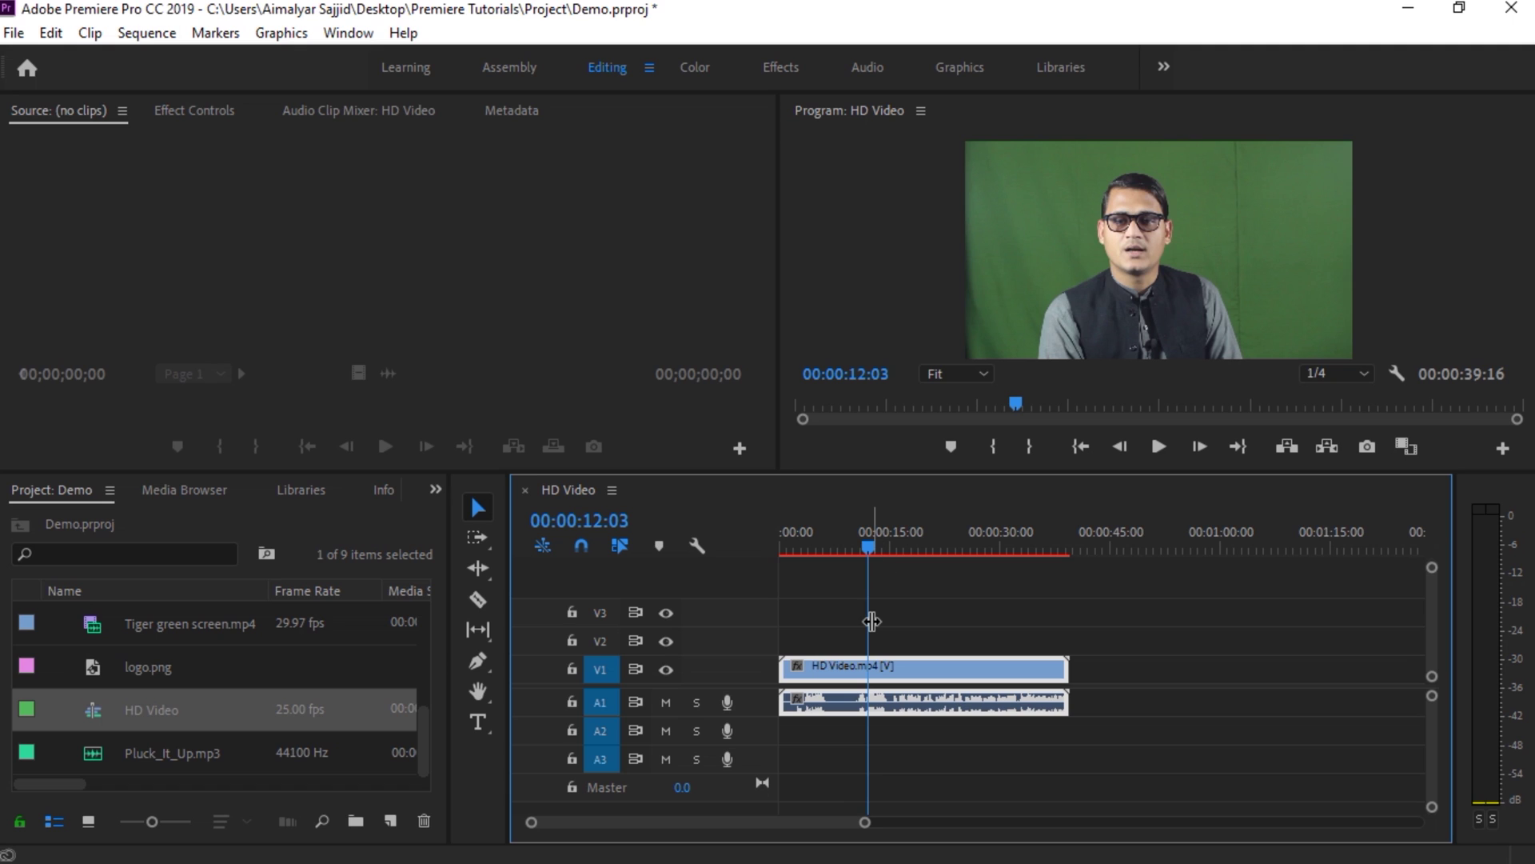
click(664, 669)
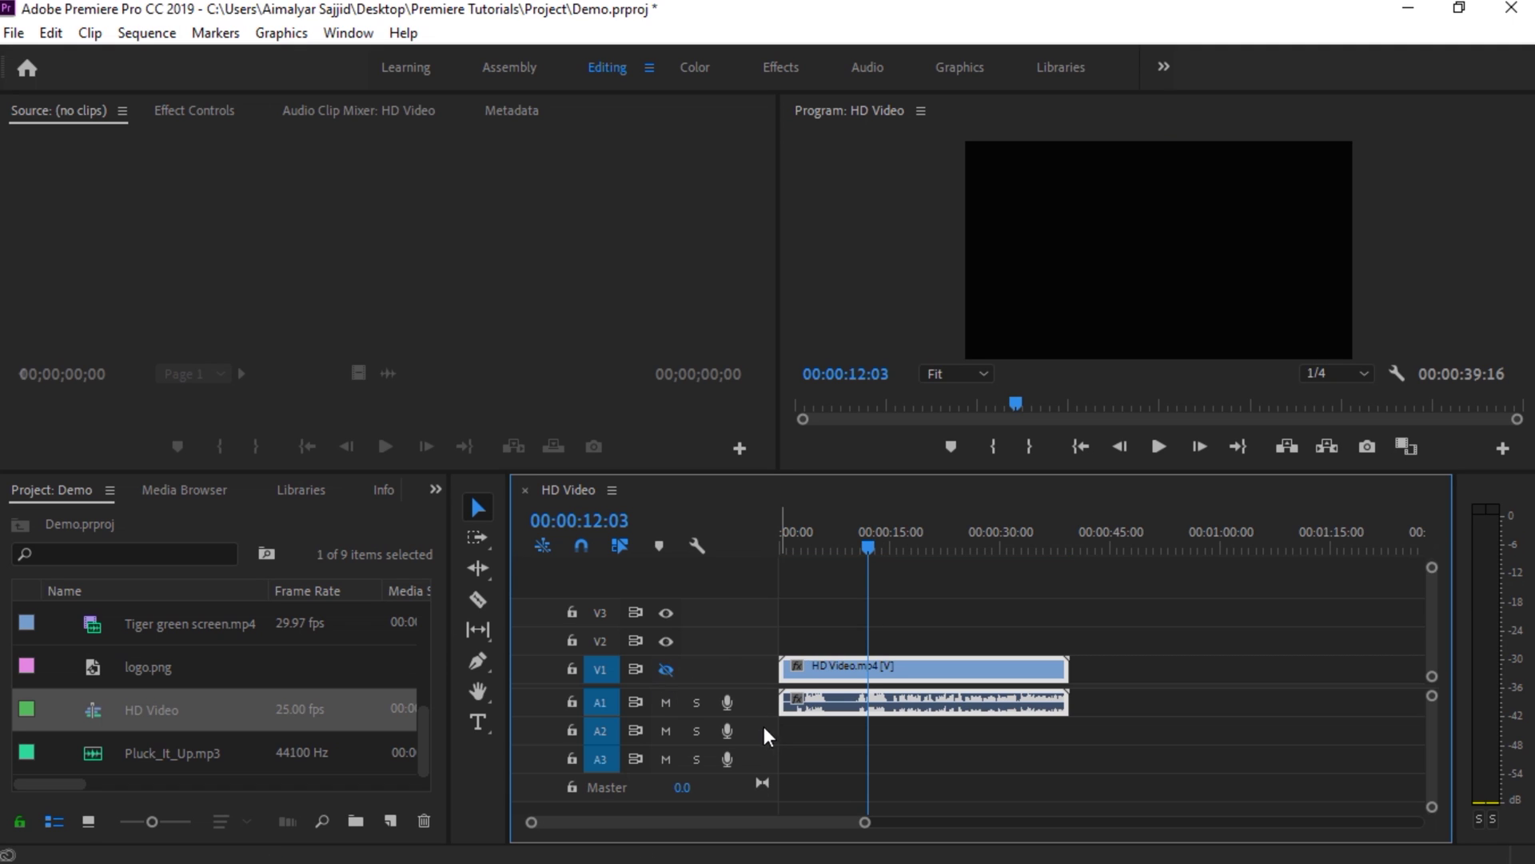
click(665, 703)
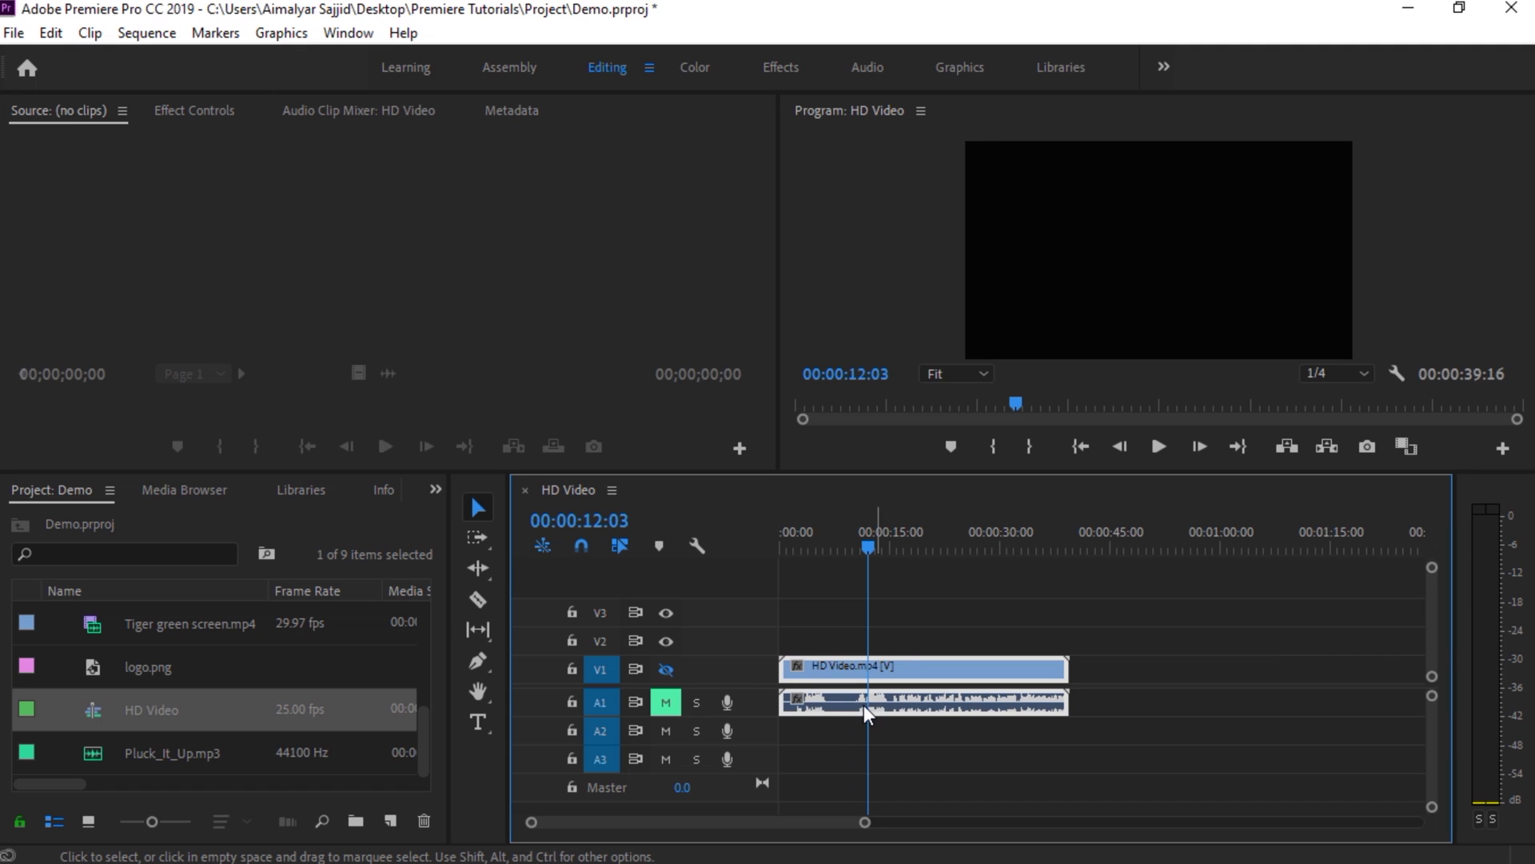
click(666, 702)
click(665, 666)
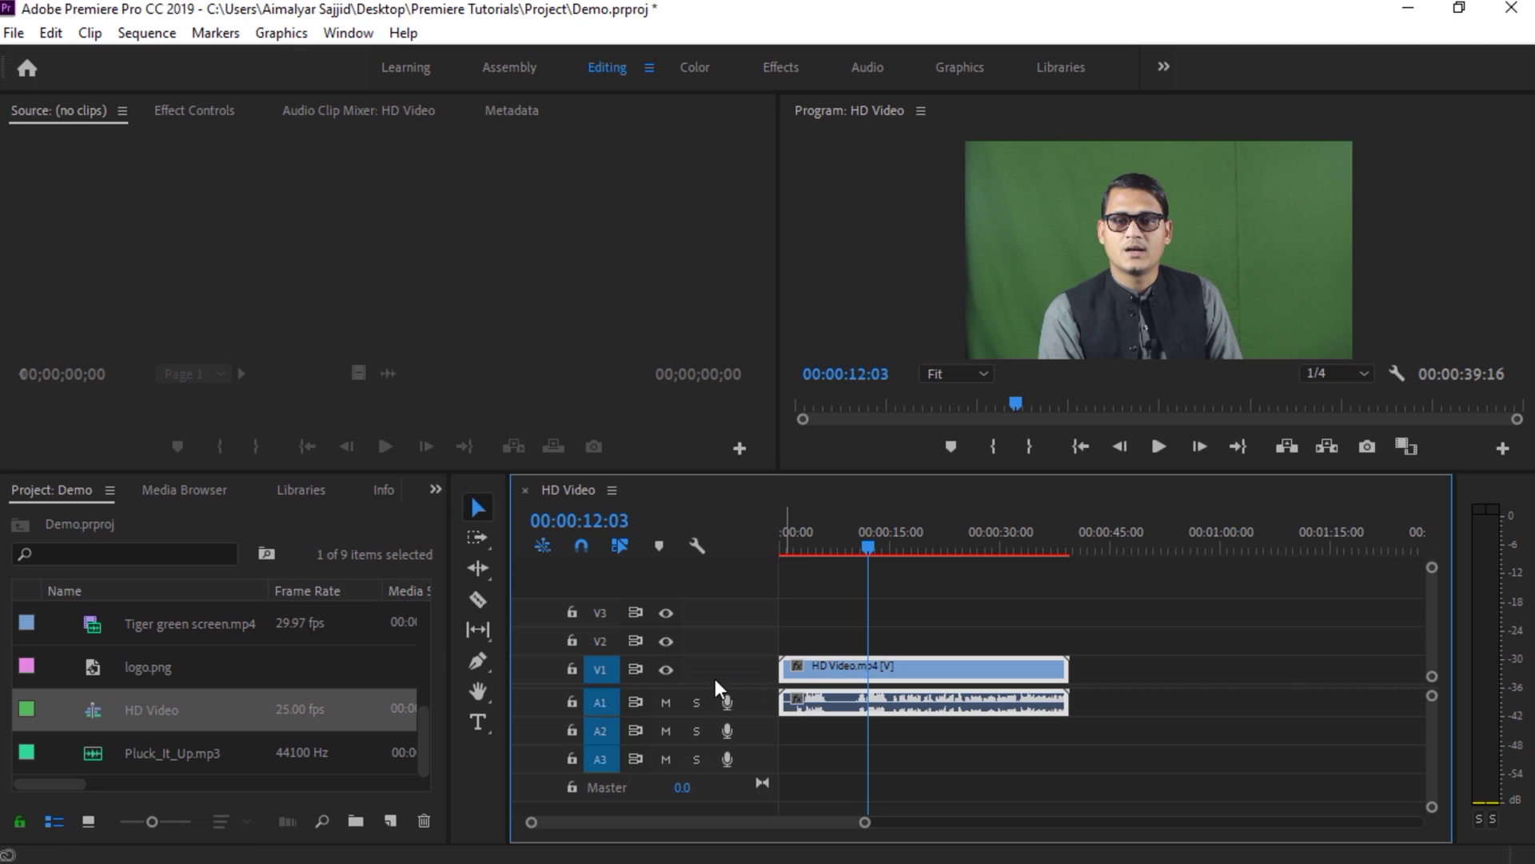
click(573, 668)
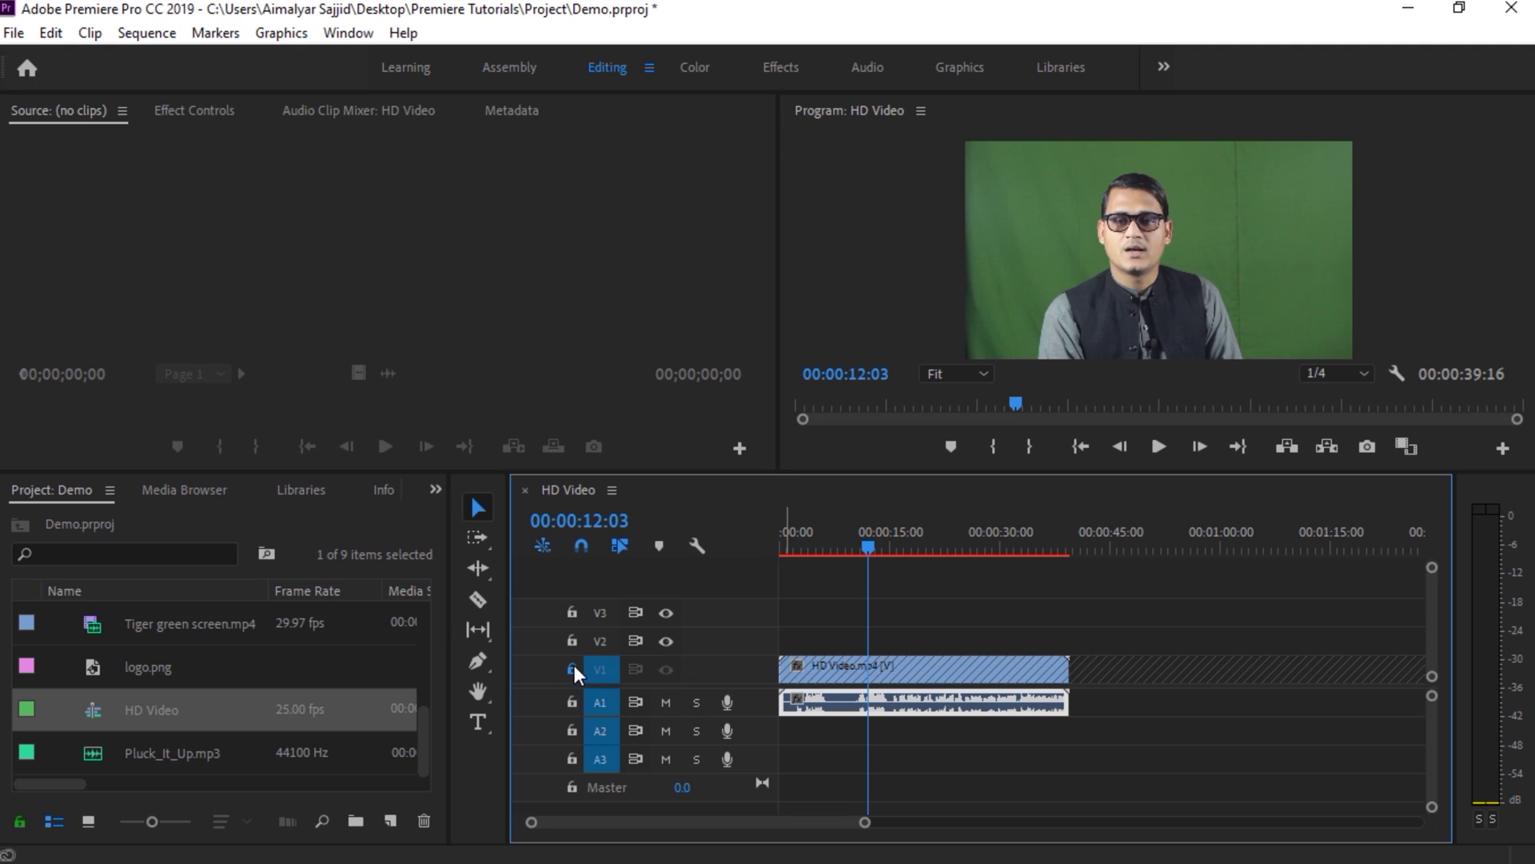
Shift the A1 audio clip right to the playhead, then back into sync at zero.
click(945, 667)
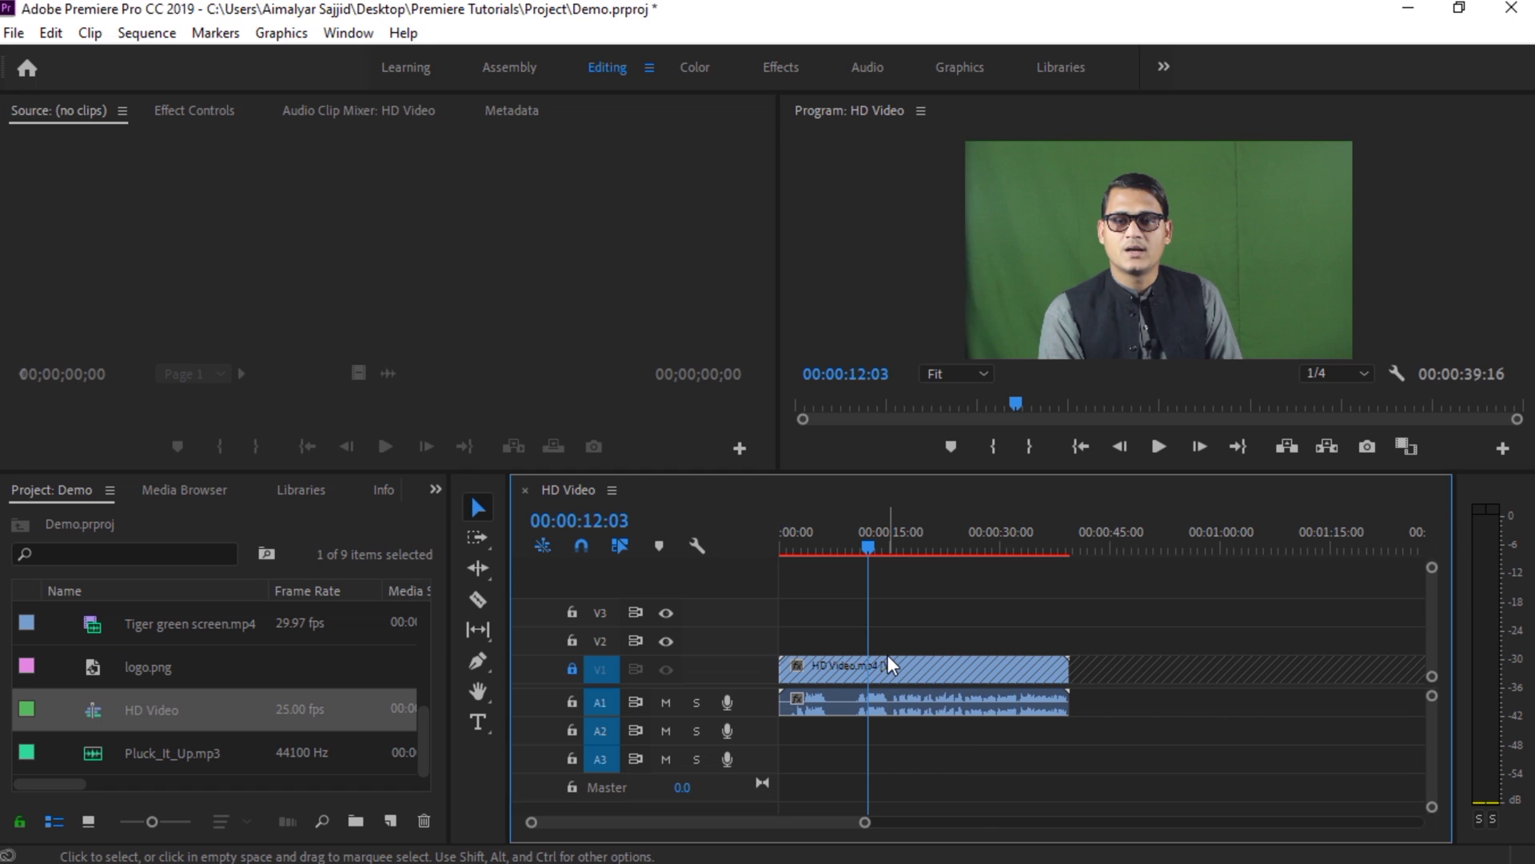
drag(832, 707, 920, 703)
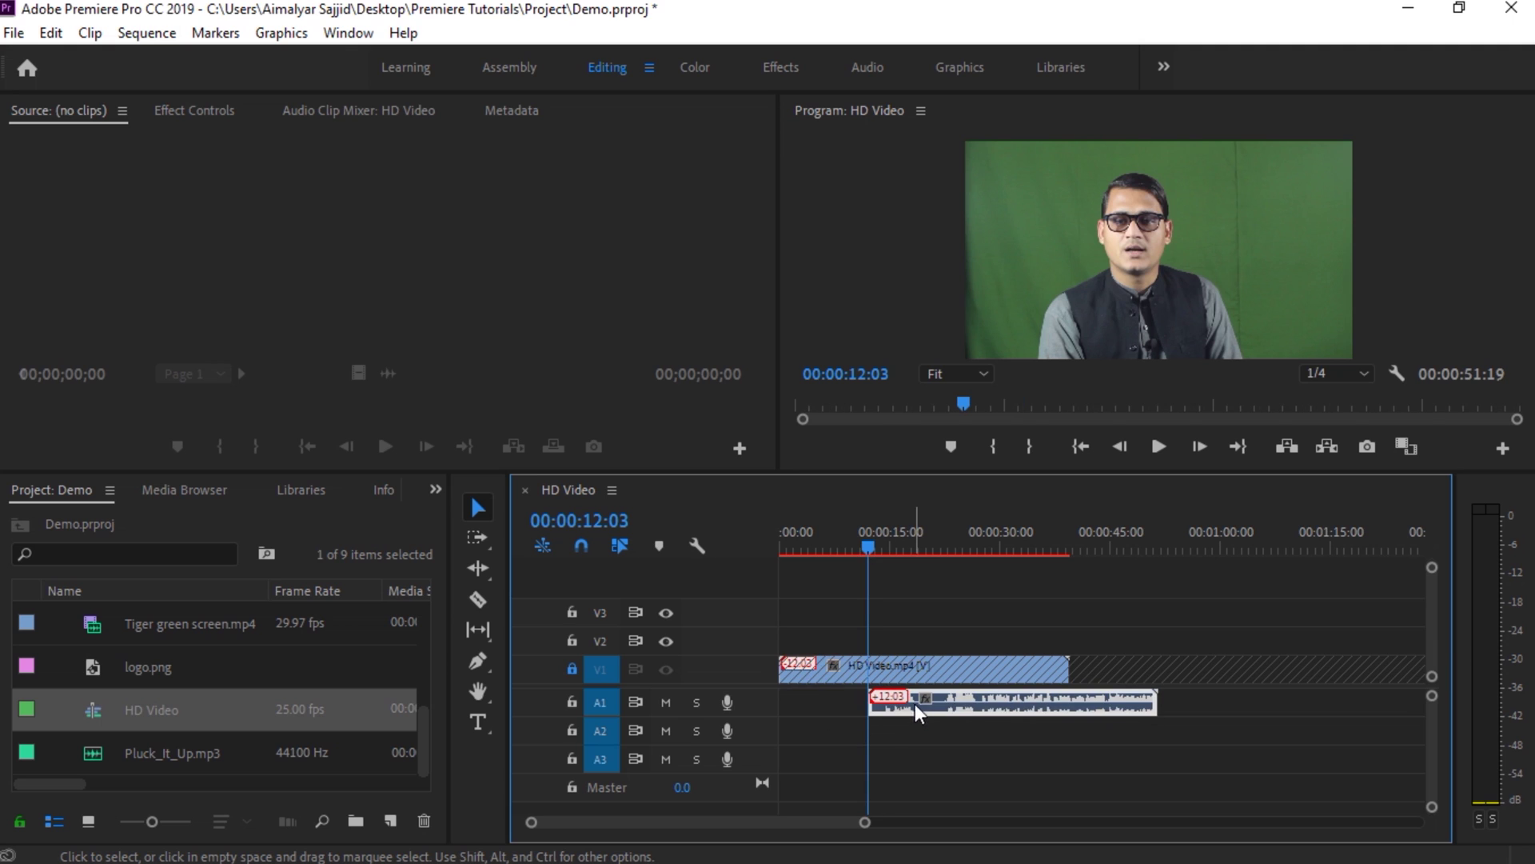
drag(1051, 702, 823, 684)
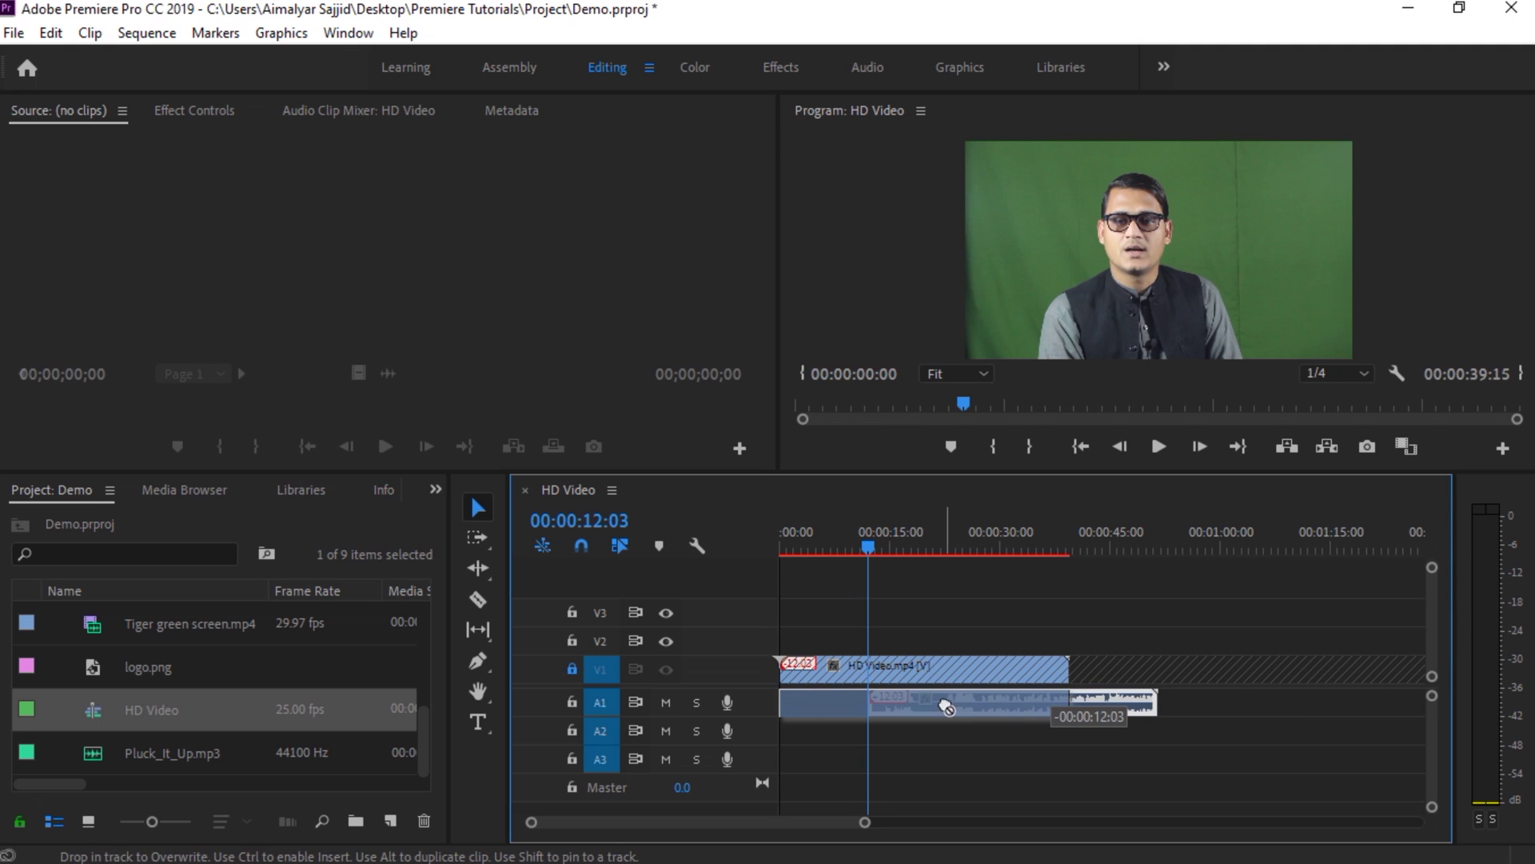
Lock A1, test a marquee selection on the locked tracks, then unlock A1 and V1.
click(570, 700)
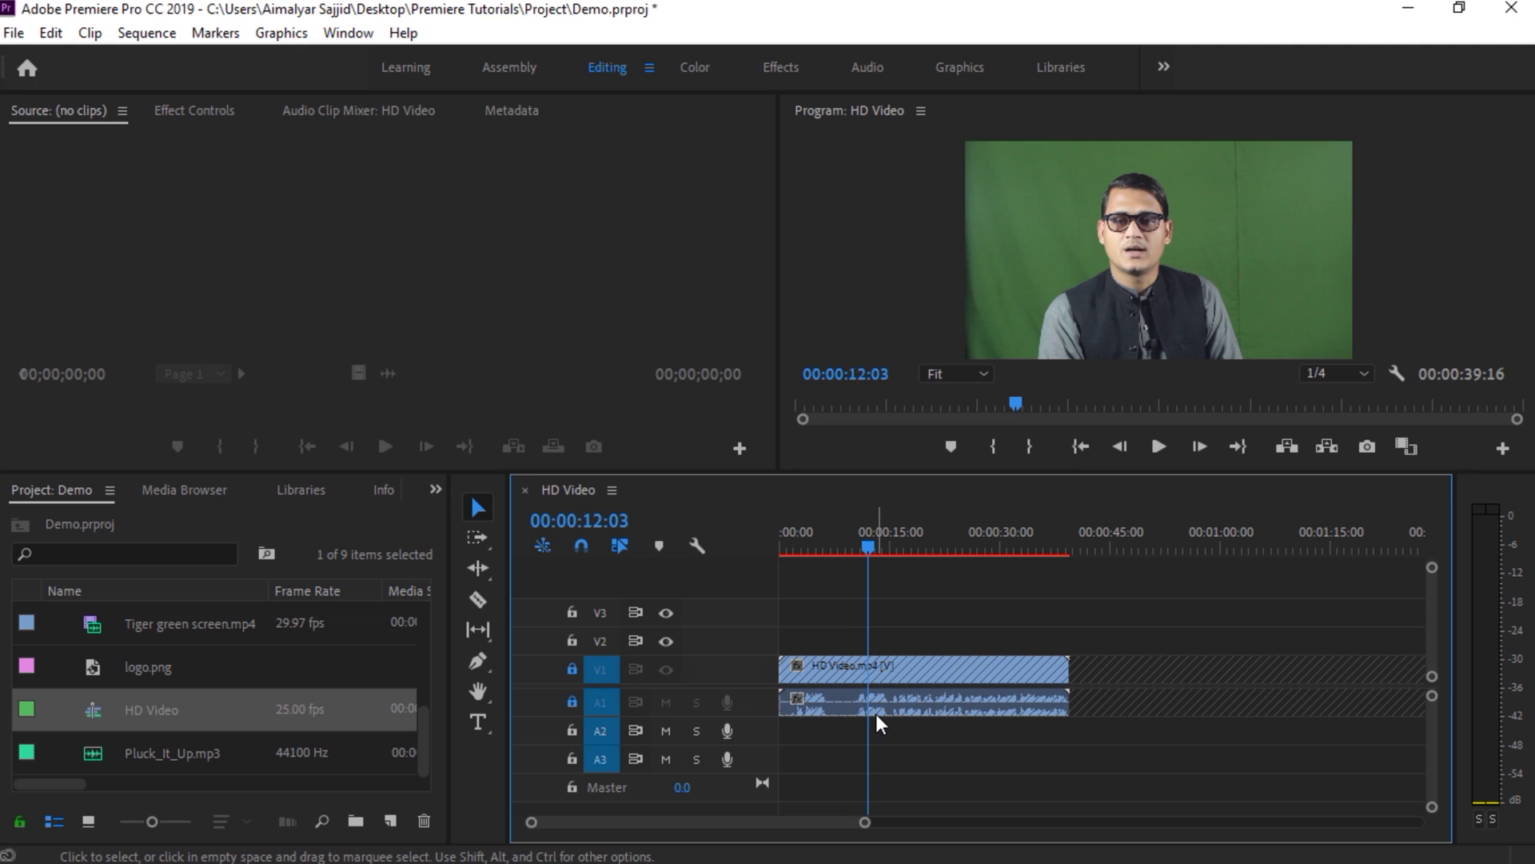
mouse_move(938, 703)
mouse_down()
mouse_move(1040, 666)
mouse_move(1016, 721)
mouse_up()
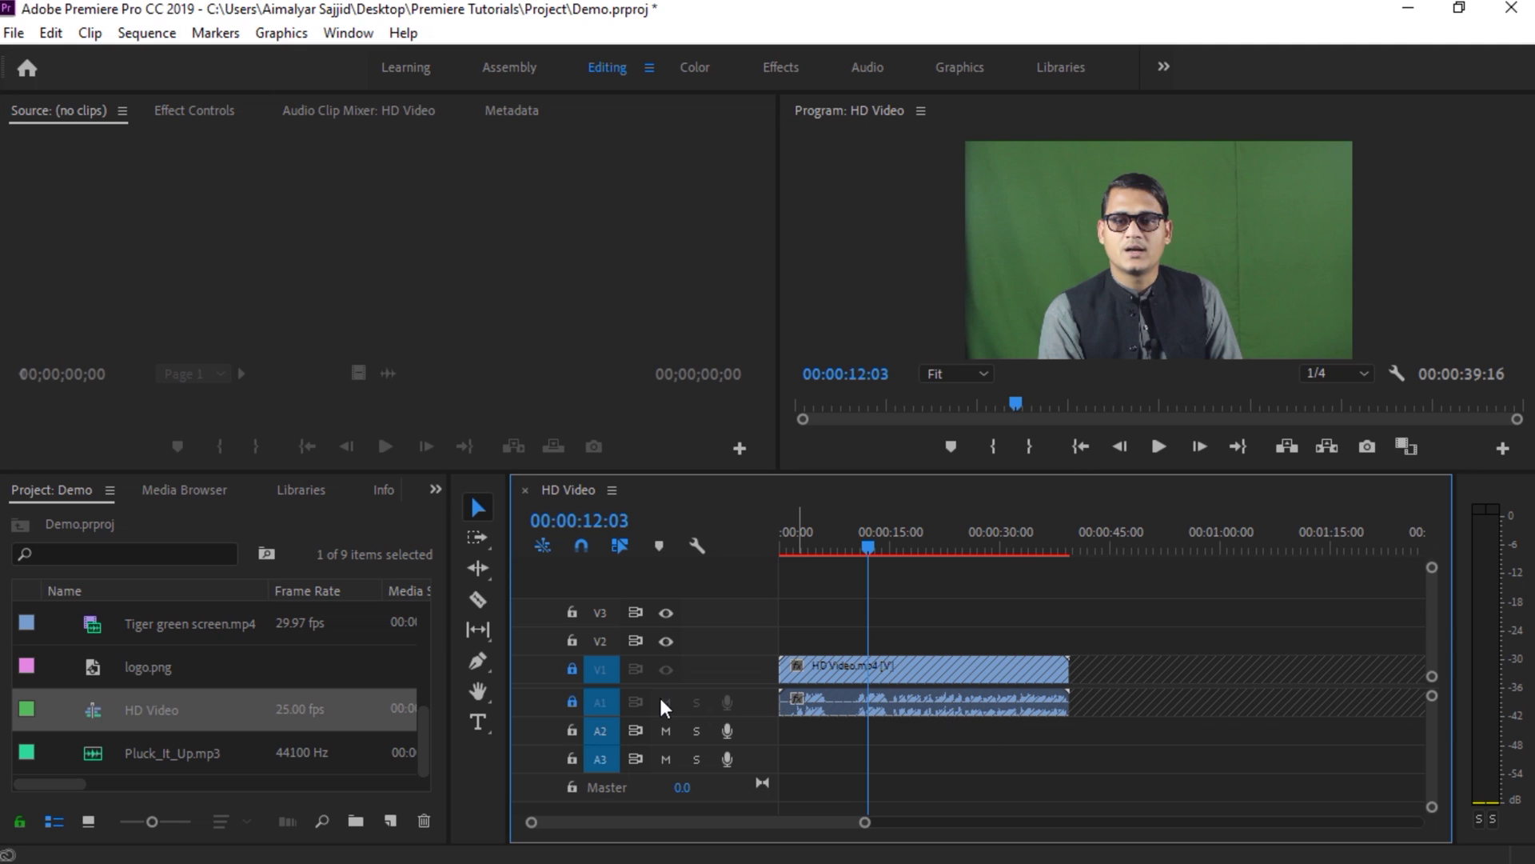
click(572, 701)
click(572, 669)
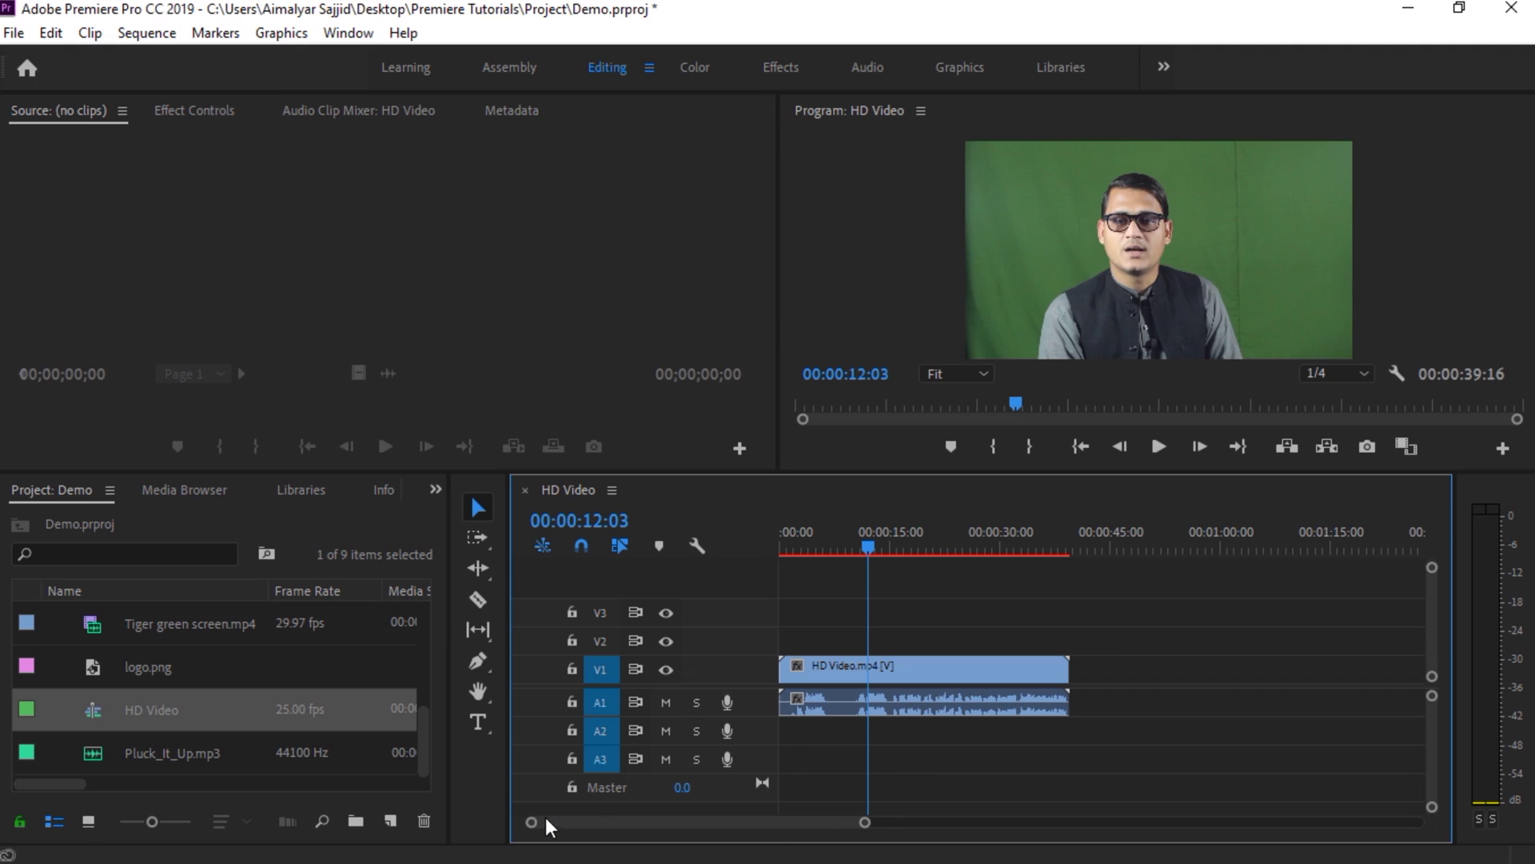
Zoom the timeline out to show 0–25 seconds.
drag(866, 823, 760, 832)
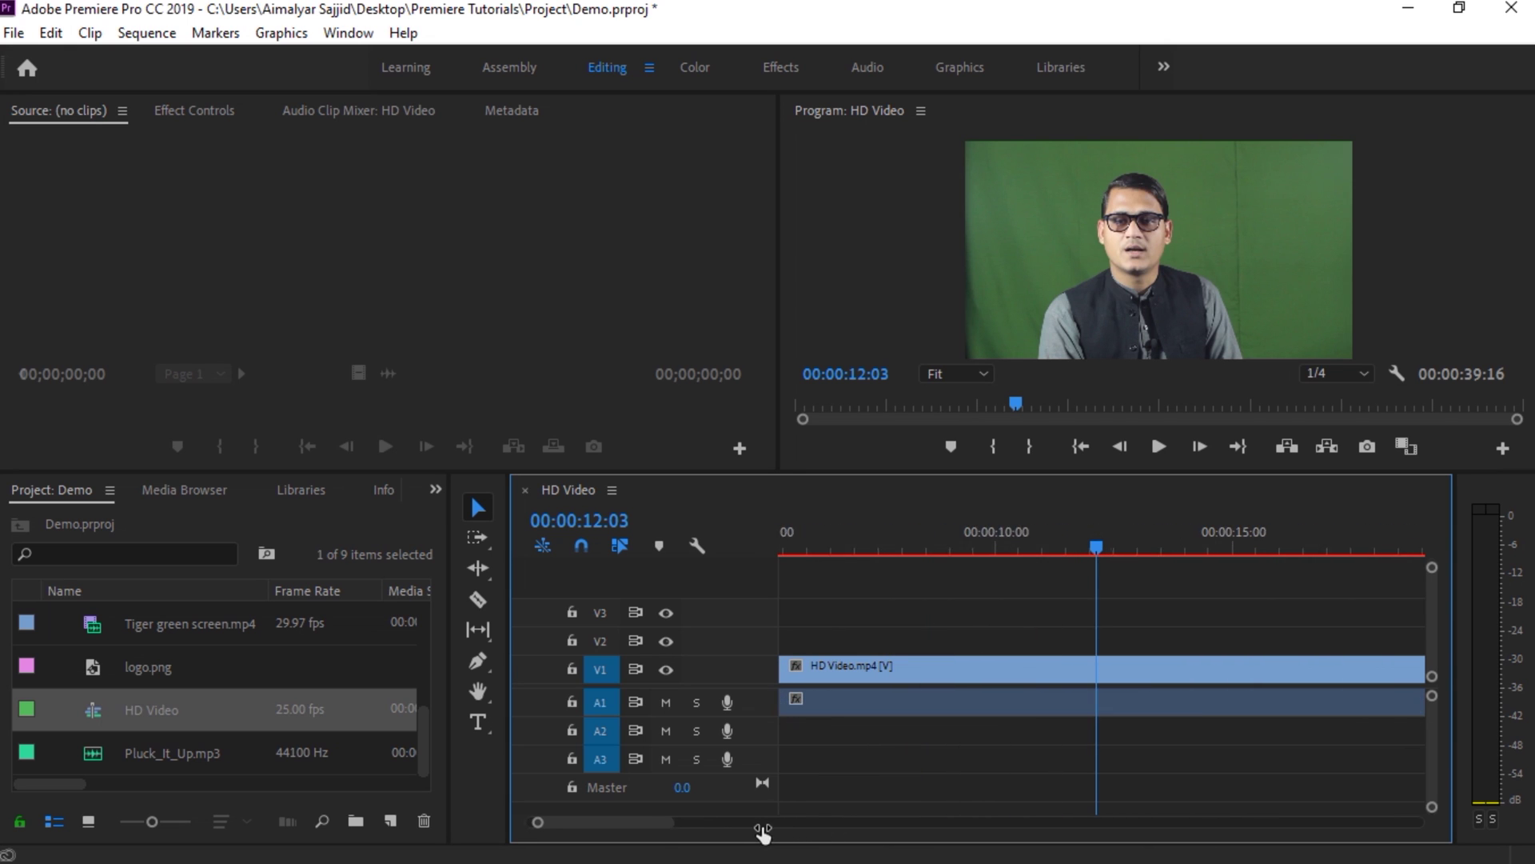
drag(760, 831, 818, 830)
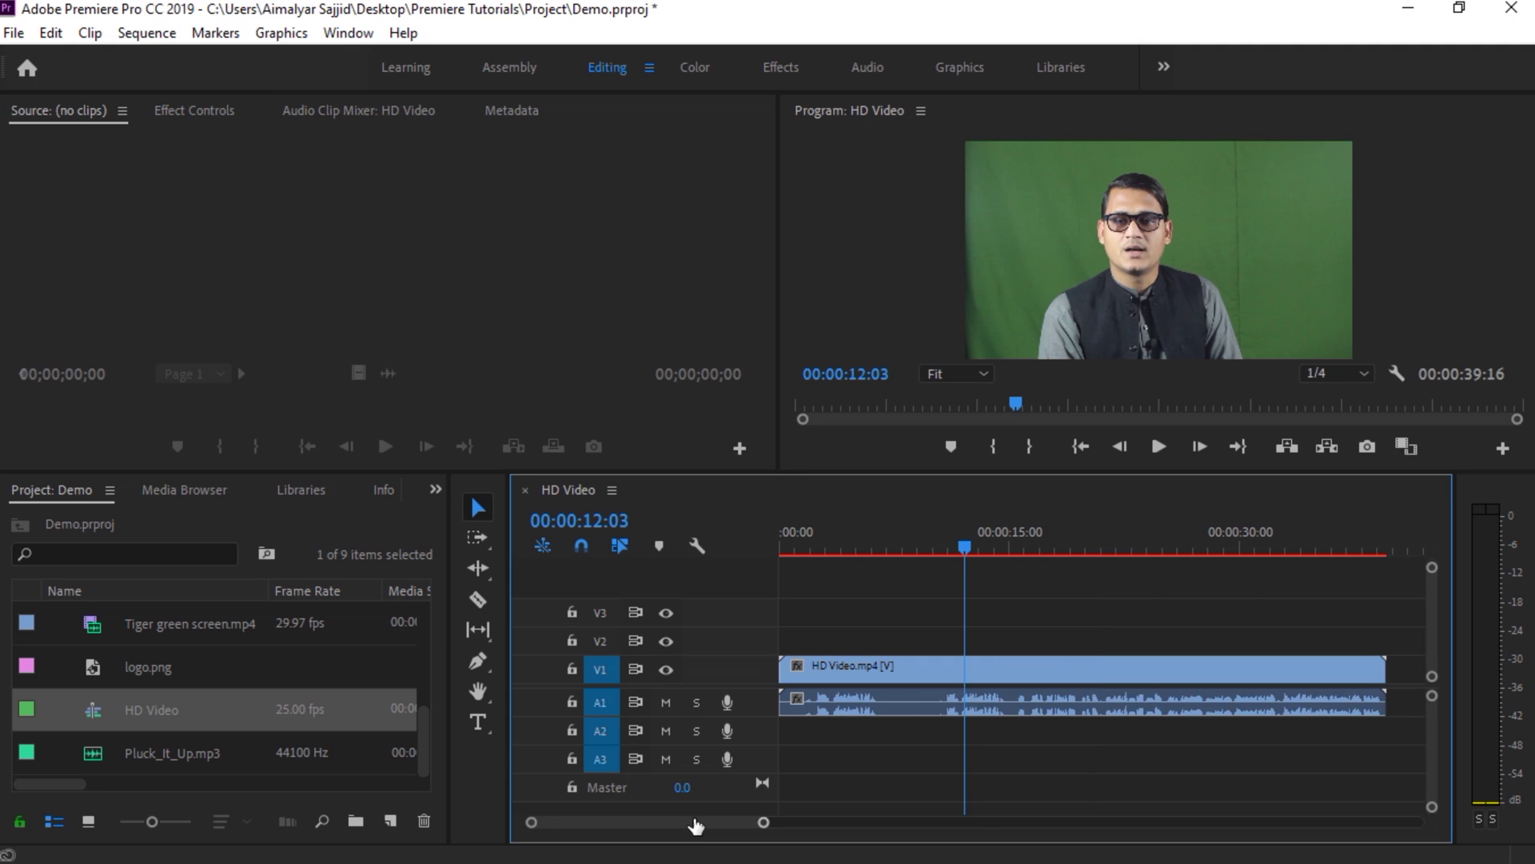
scroll(697, 825, down, 5)
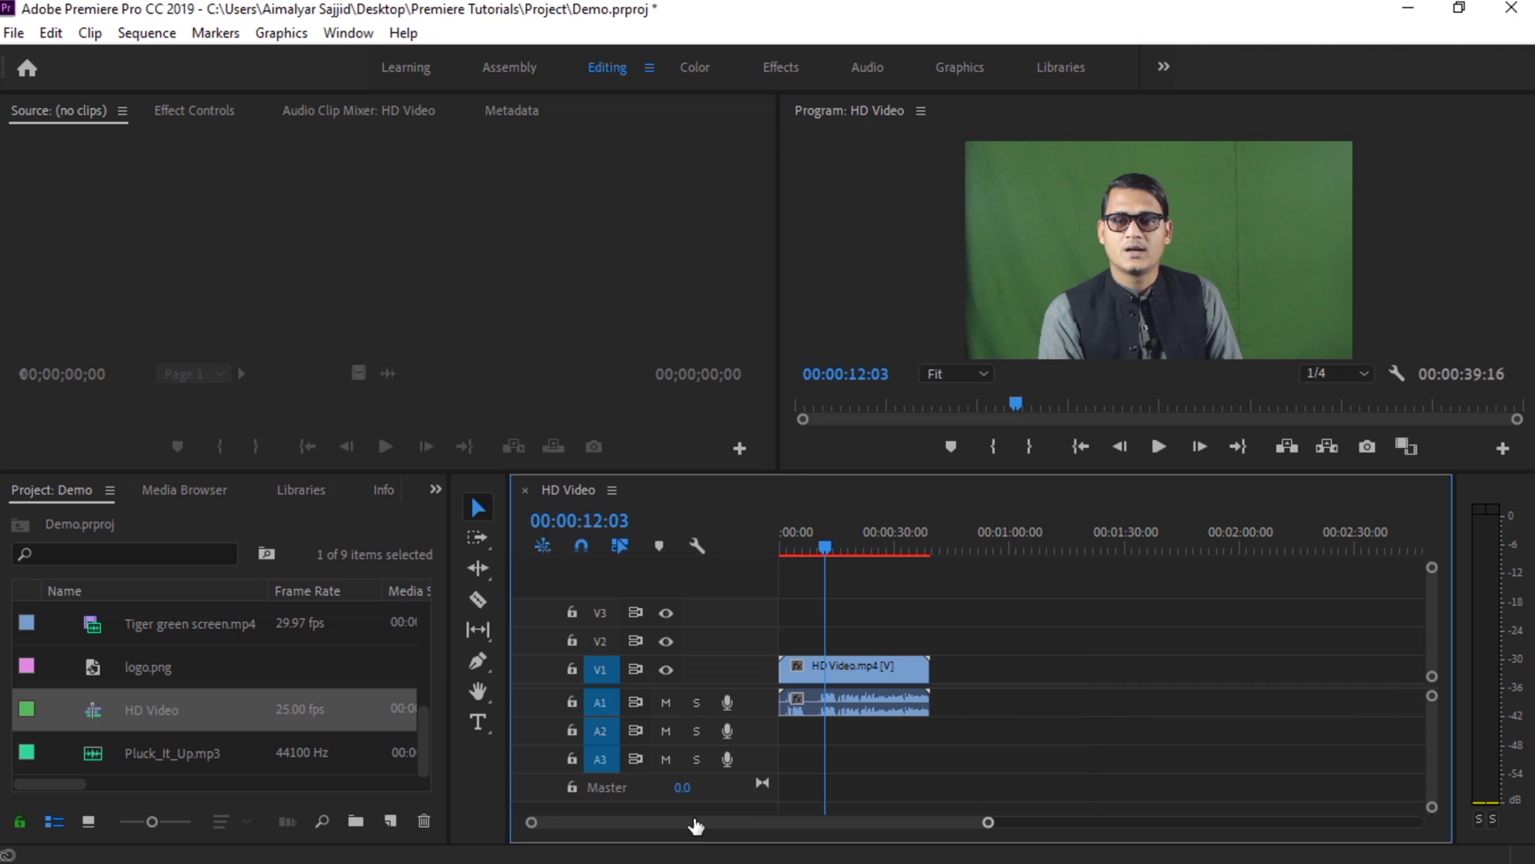
scroll(697, 825, up, 2)
scroll(696, 825, up, 3)
scroll(696, 825, up, 2)
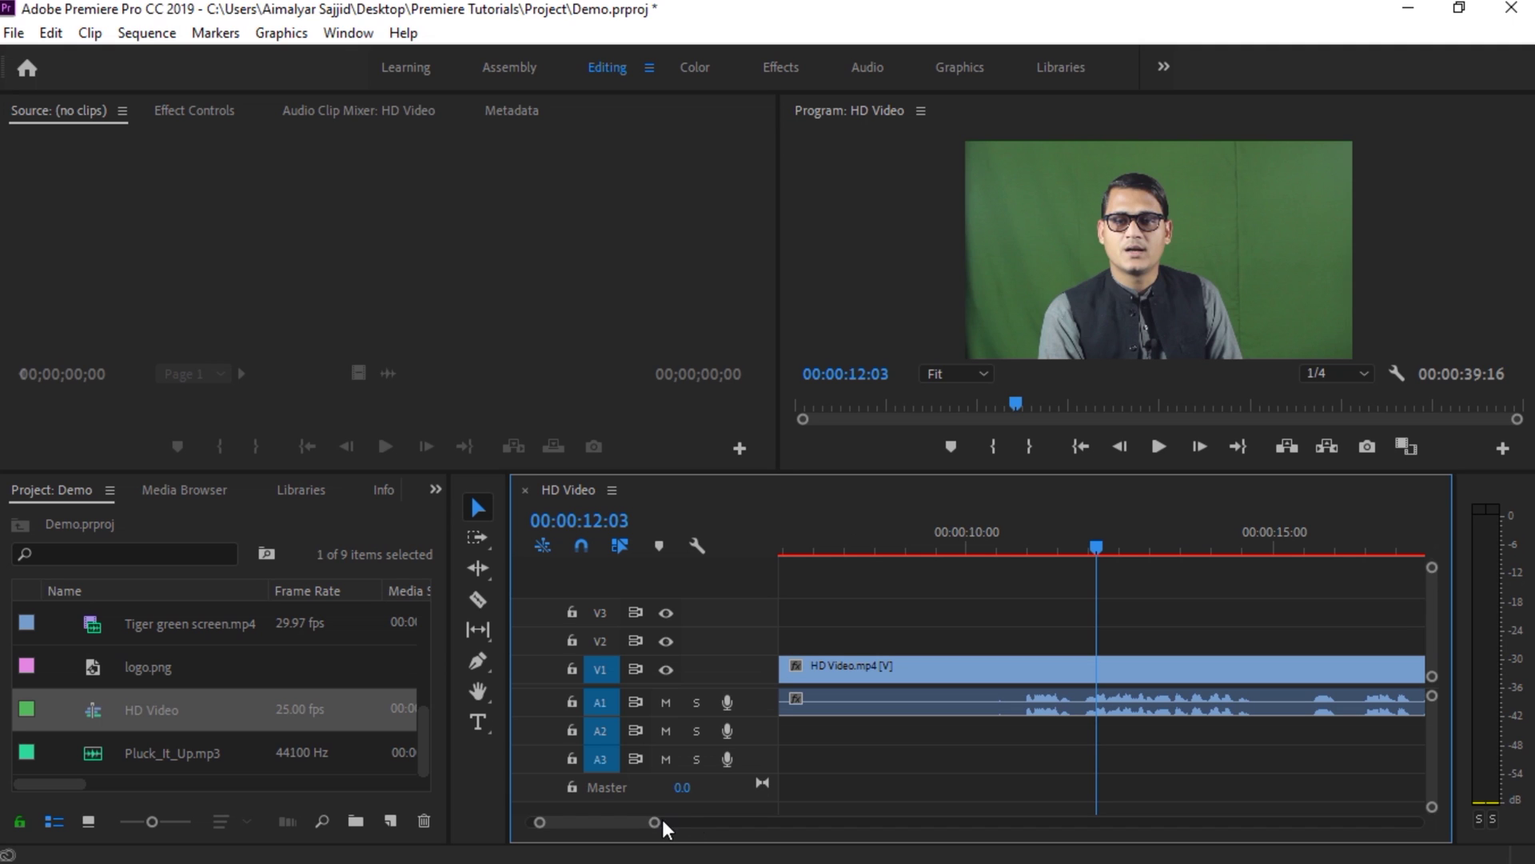
drag(656, 823, 718, 823)
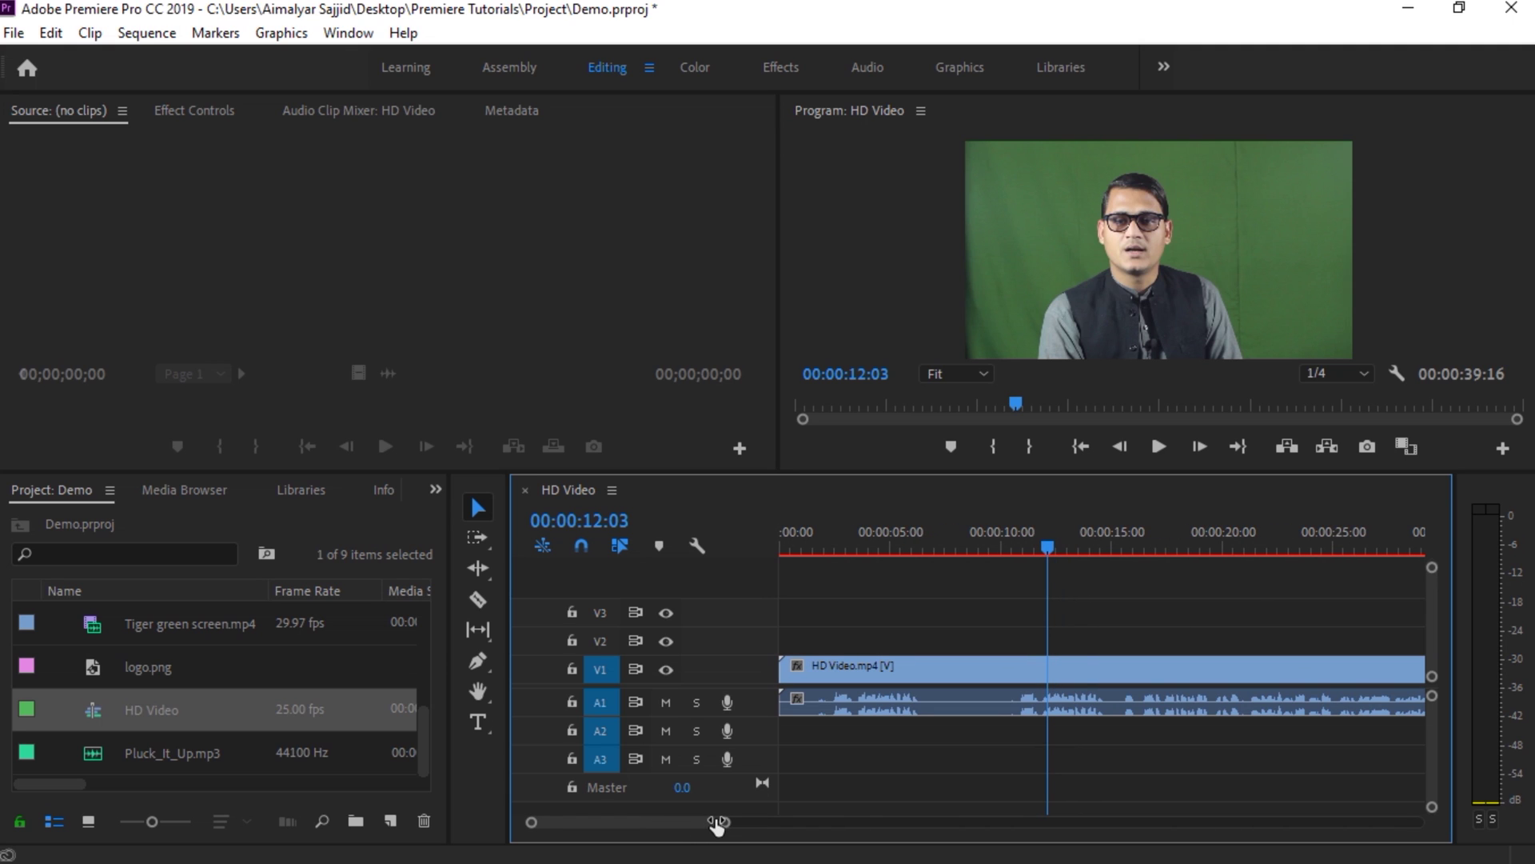
Scrub the footage around eight seconds and park the playhead at 00:00:04:15.
mouse_move(1049, 545)
mouse_down()
mouse_move(1086, 537)
mouse_move(957, 546)
mouse_up()
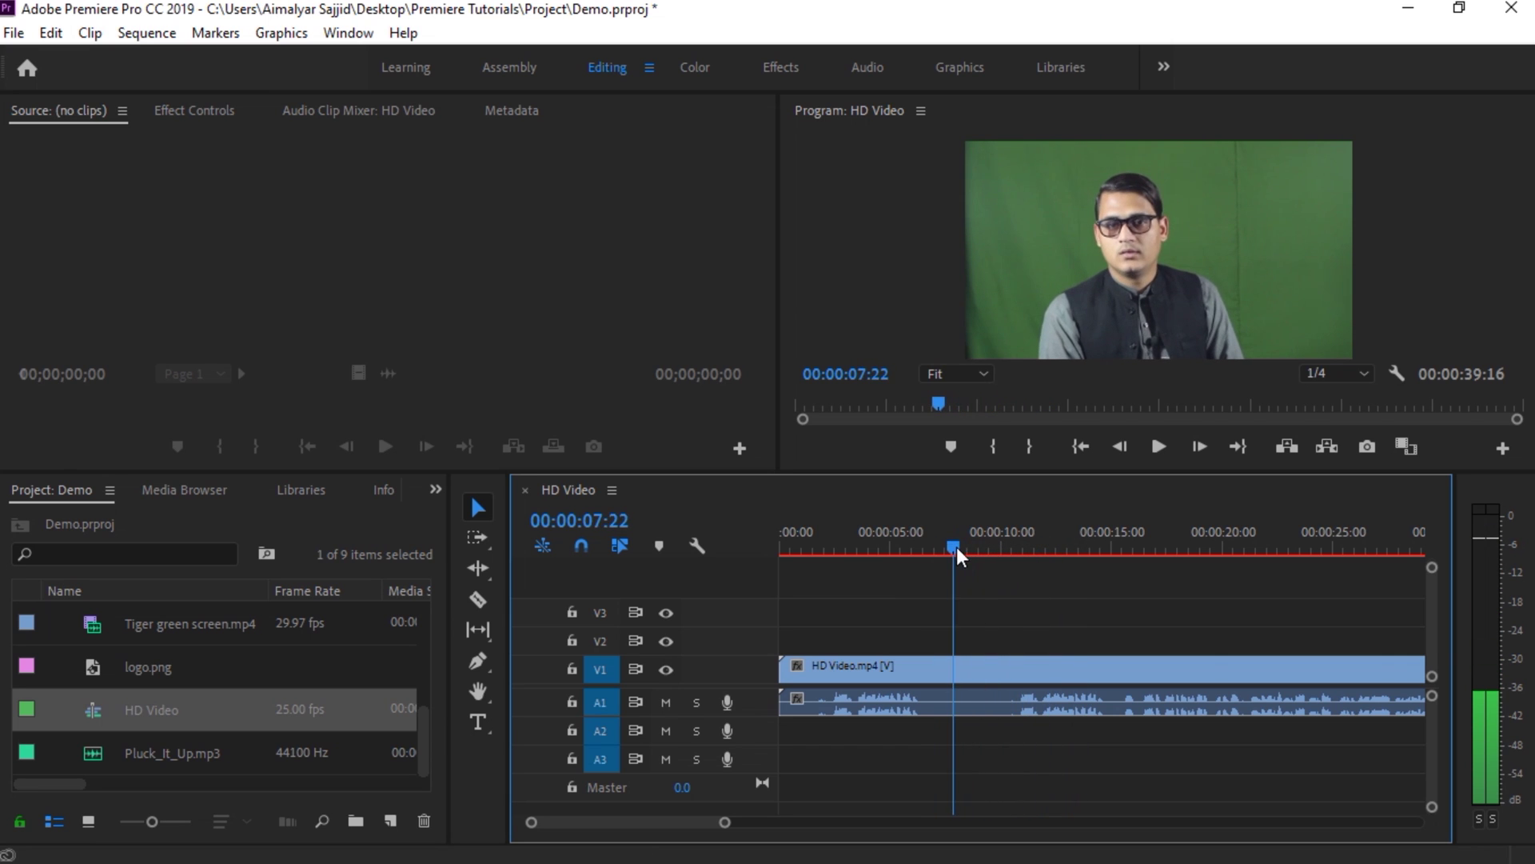
drag(957, 547, 961, 542)
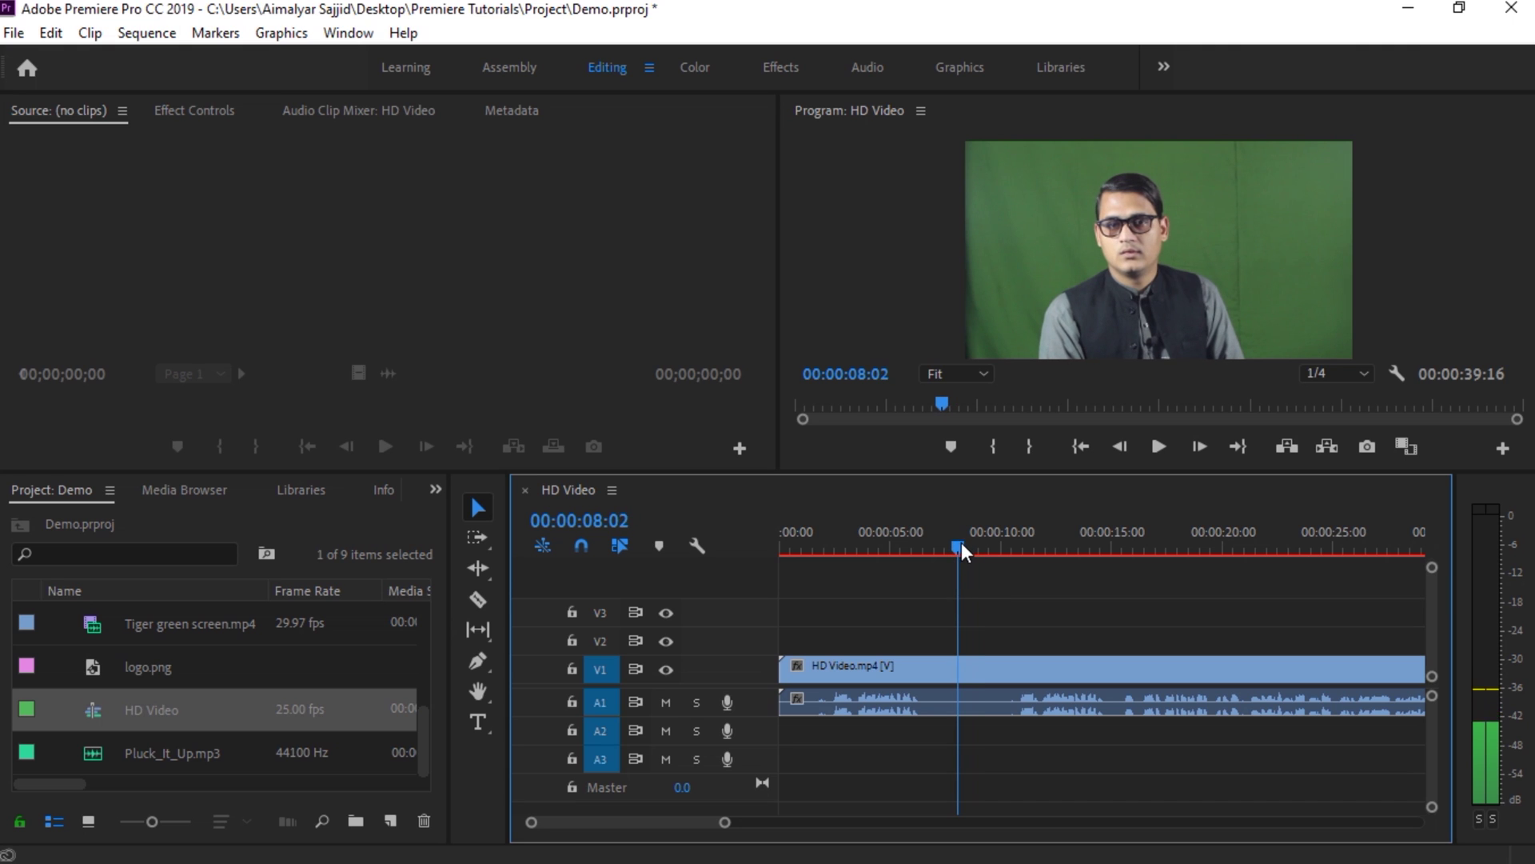
drag(961, 542, 885, 557)
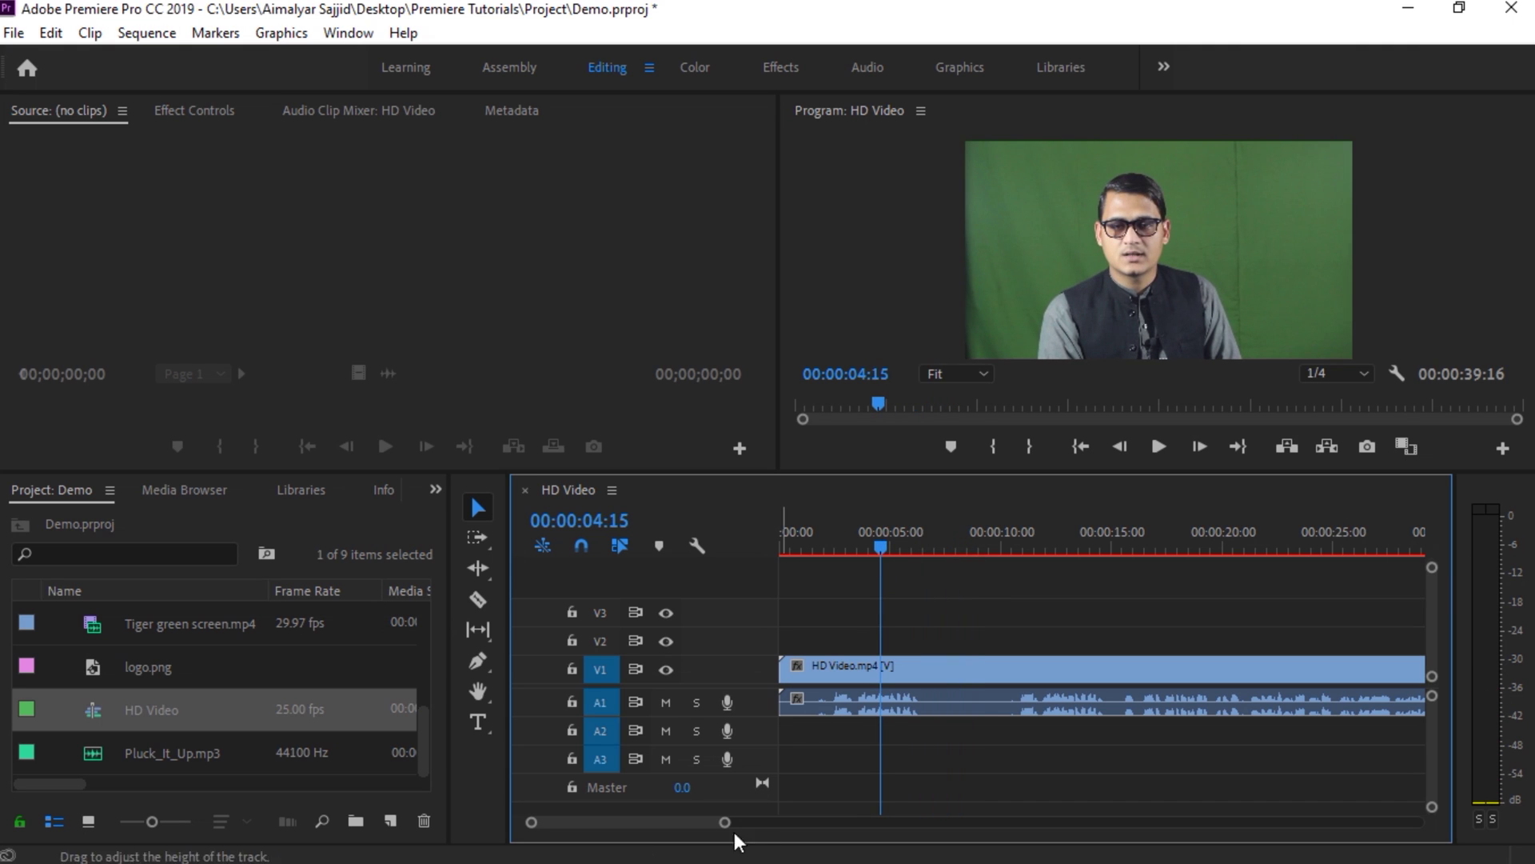
Zoom out further to fit the whole clip and make track V1 taller to show thumbnails.
mouse_move(724, 822)
mouse_down()
mouse_move(768, 823)
mouse_move(653, 825)
mouse_move(760, 820)
mouse_up()
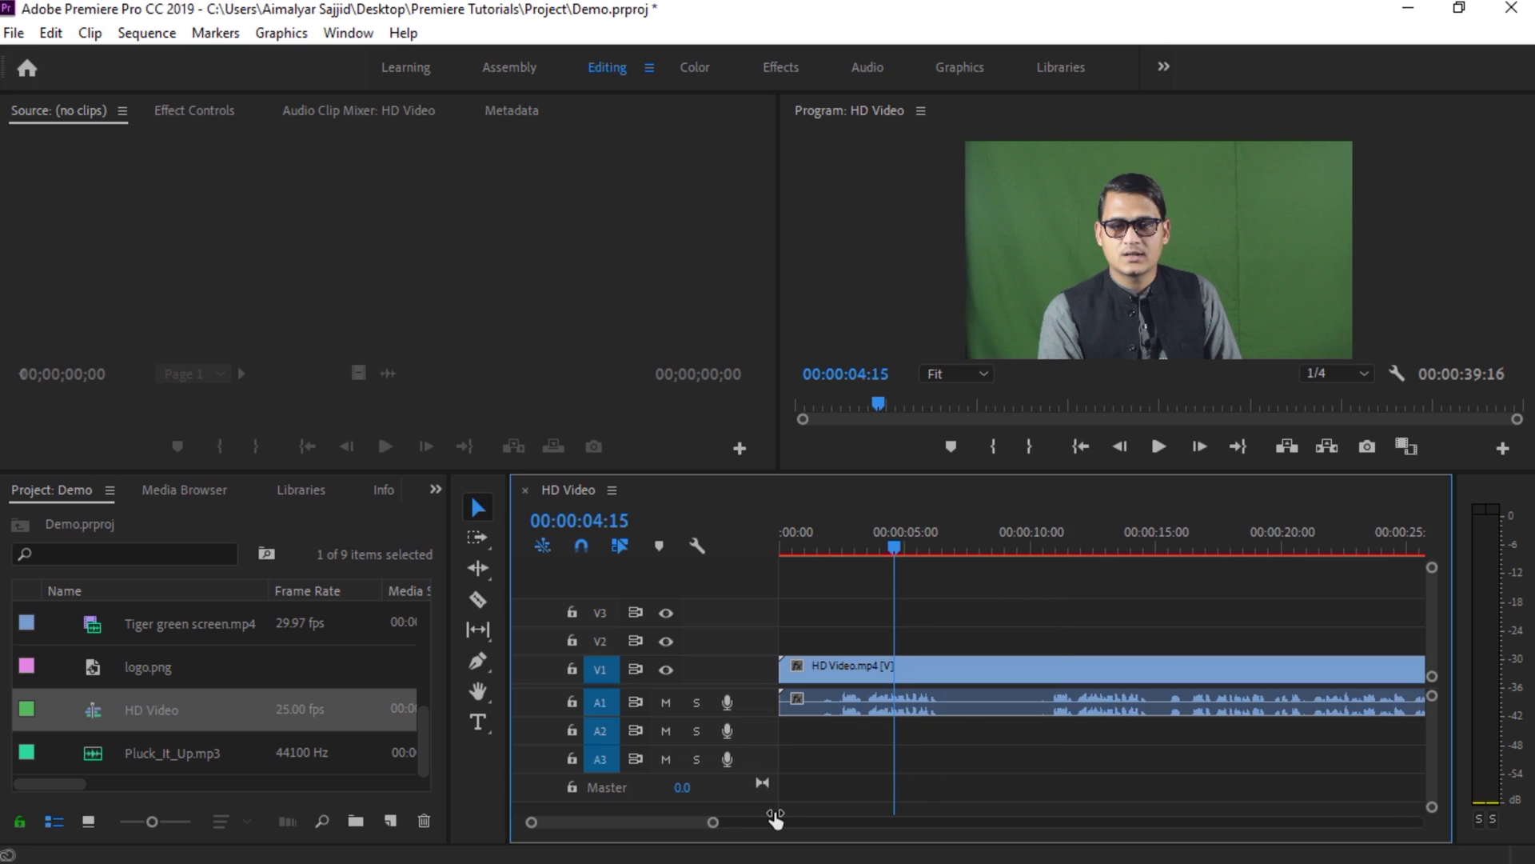
drag(760, 819, 787, 824)
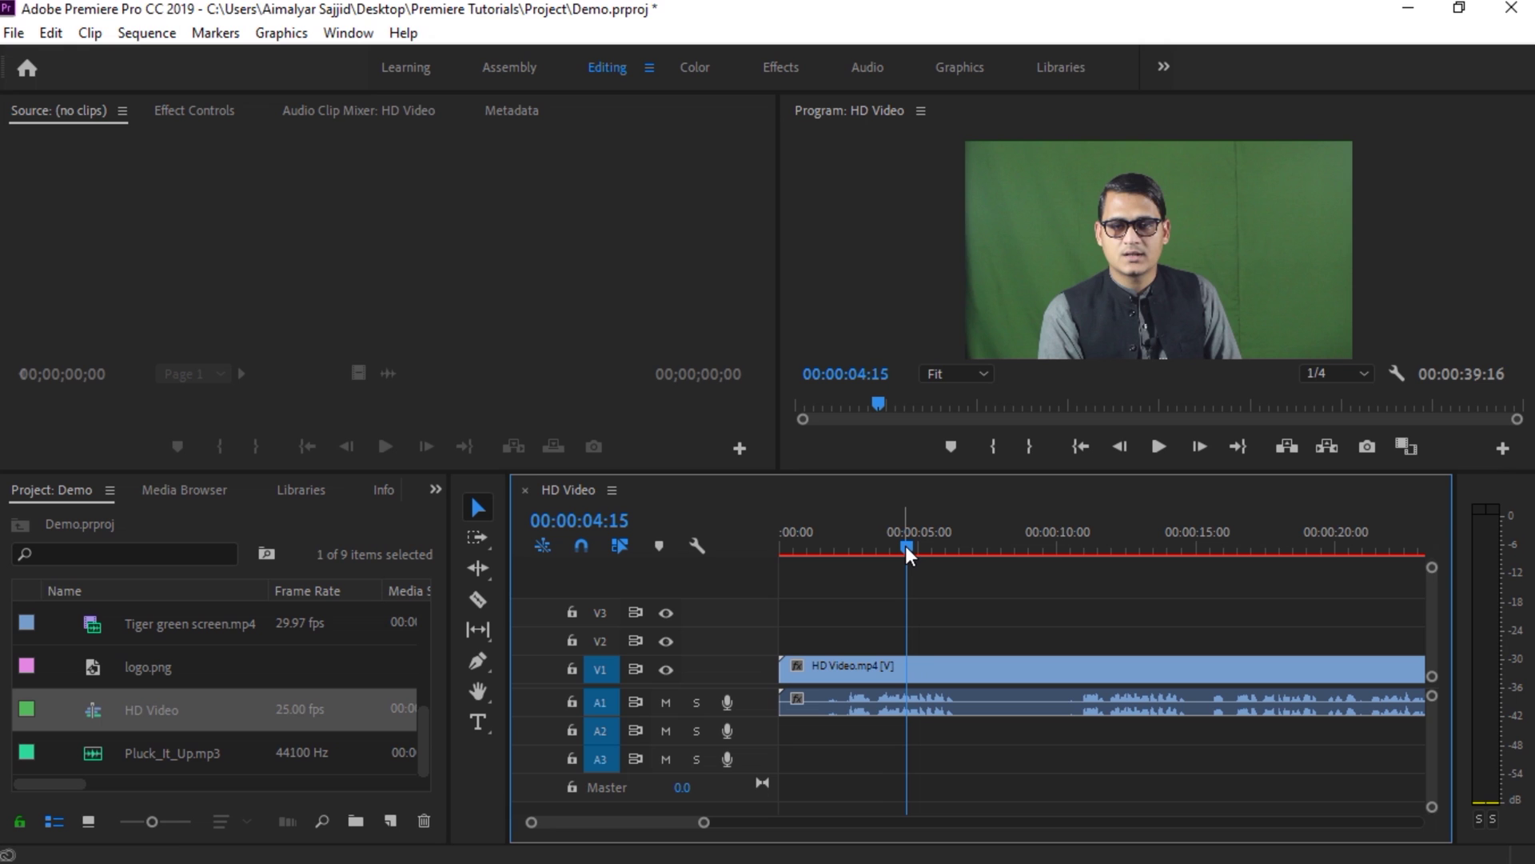
drag(704, 823, 754, 823)
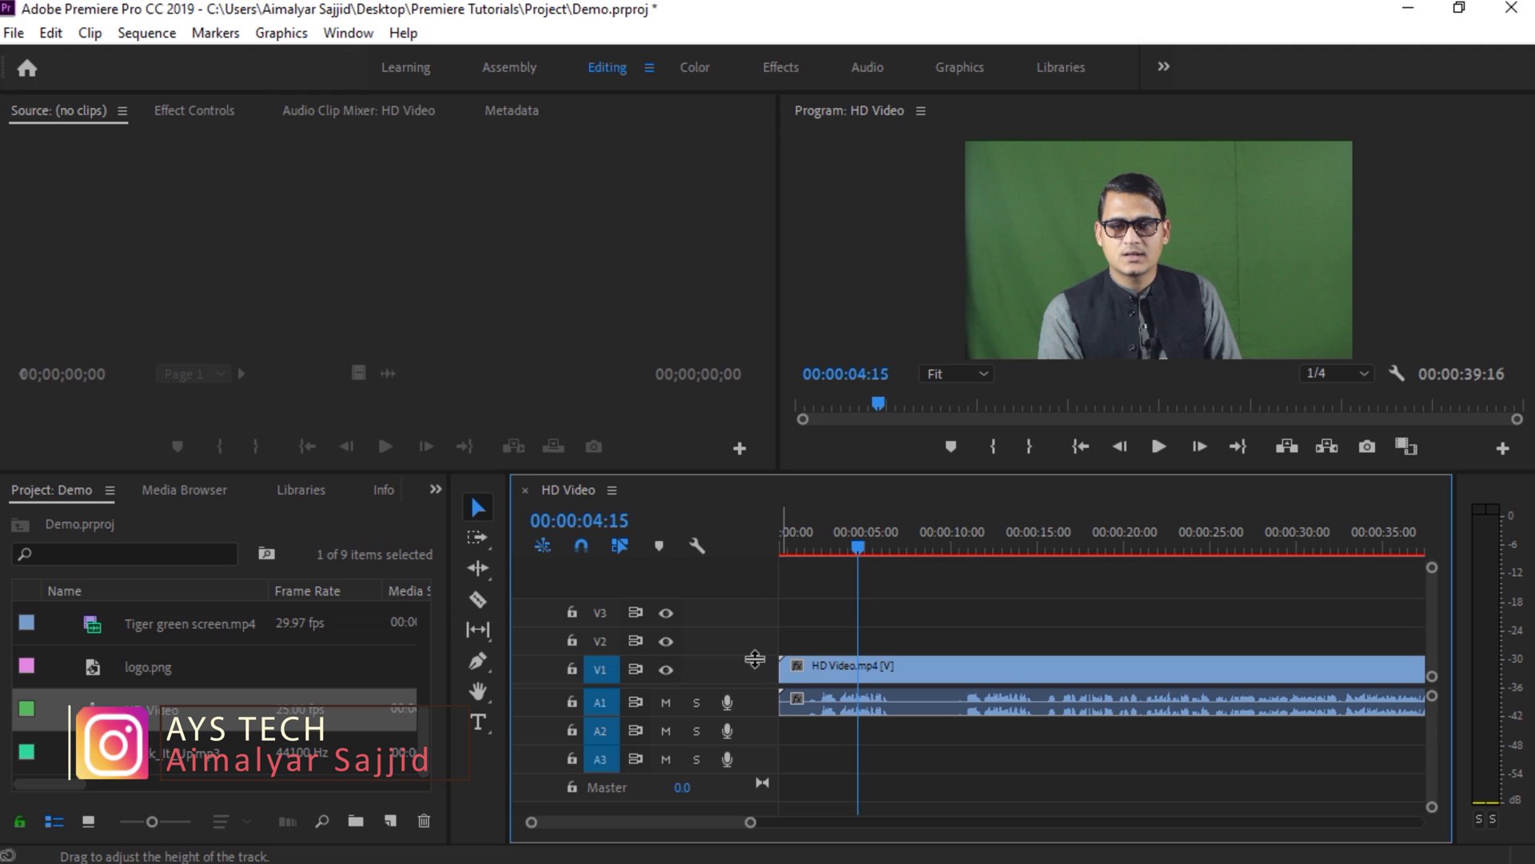
drag(755, 659, 753, 616)
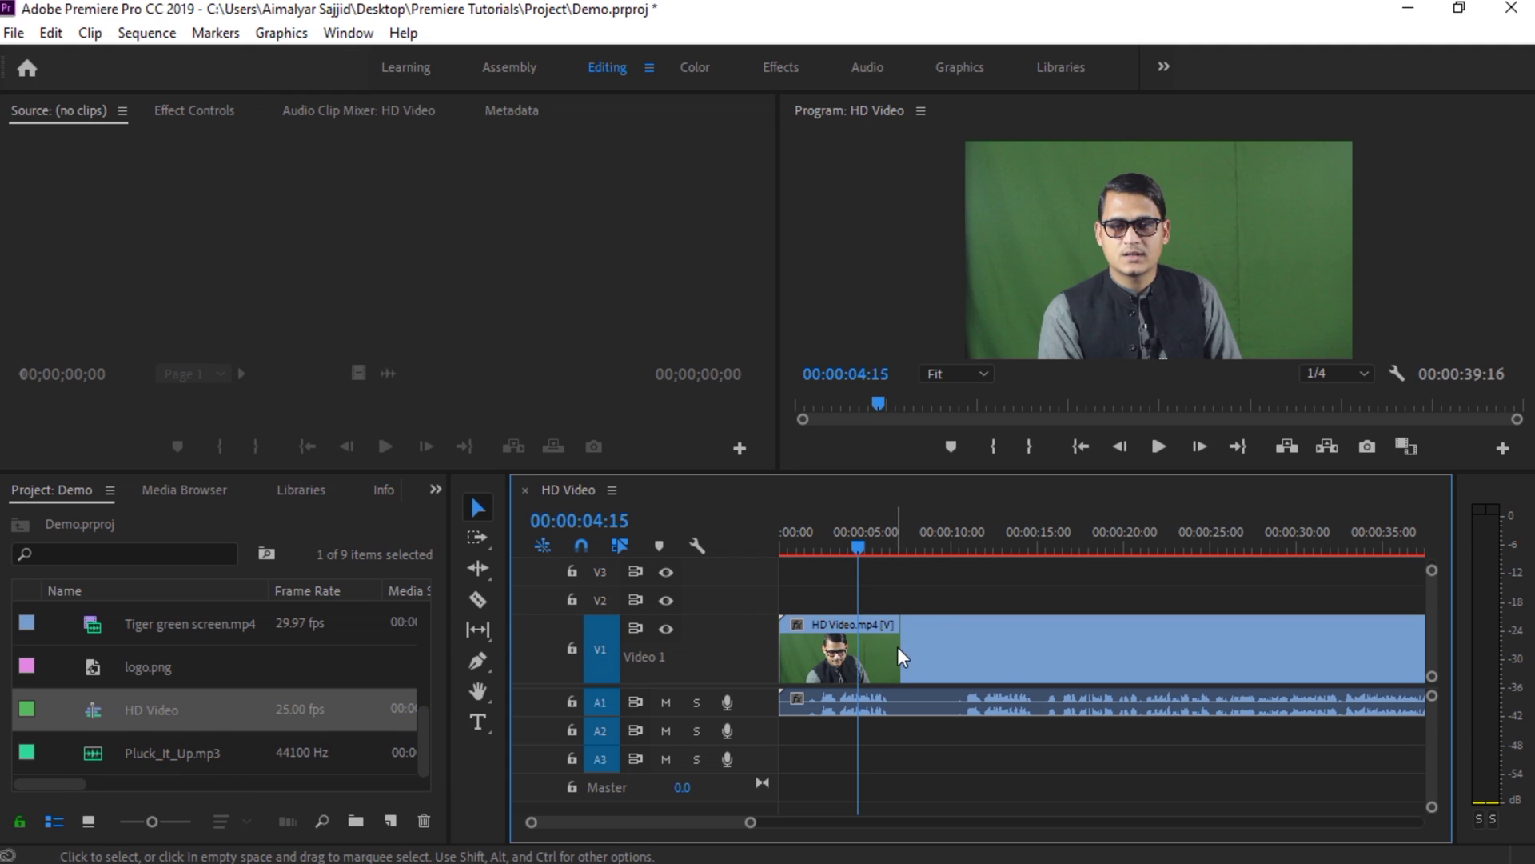
Return V1 to normal height, expand A1 to show its waveform, and move the playhead to about 00:00:10:21.
drag(758, 617, 750, 654)
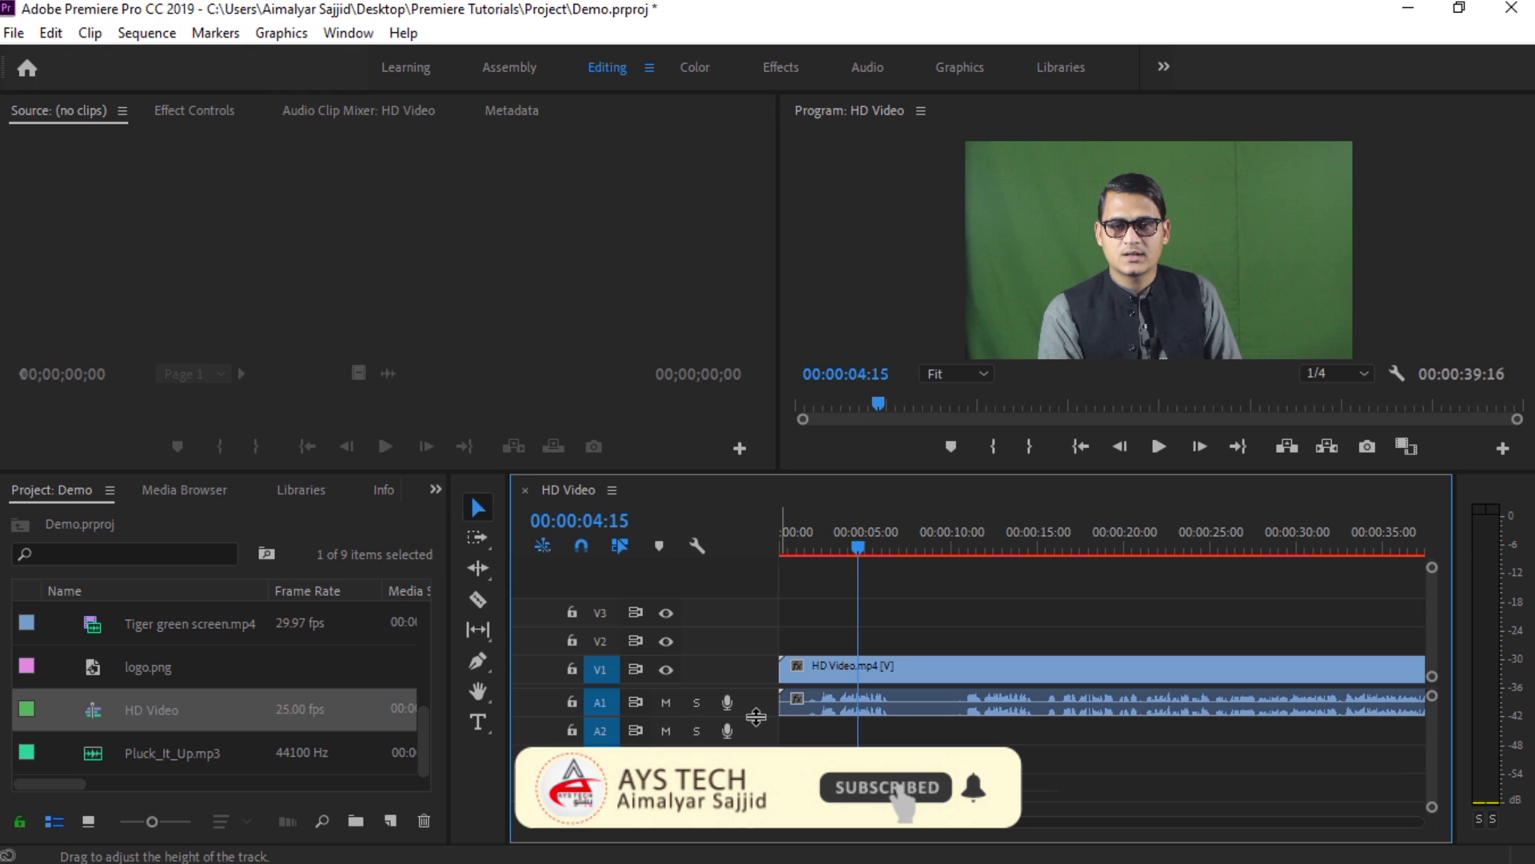
drag(960, 717, 960, 745)
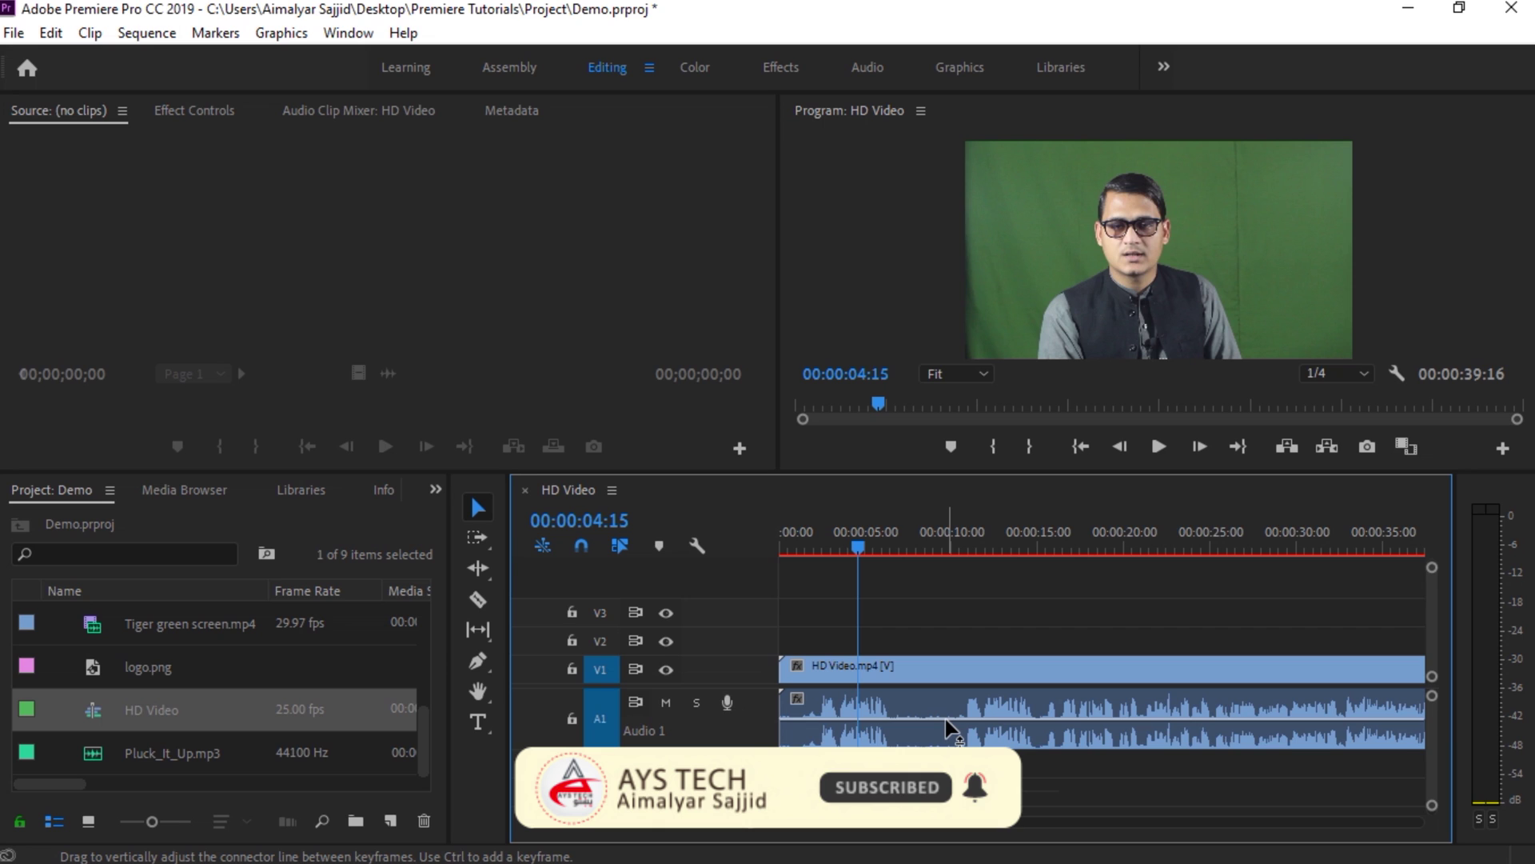
mouse_move(945, 718)
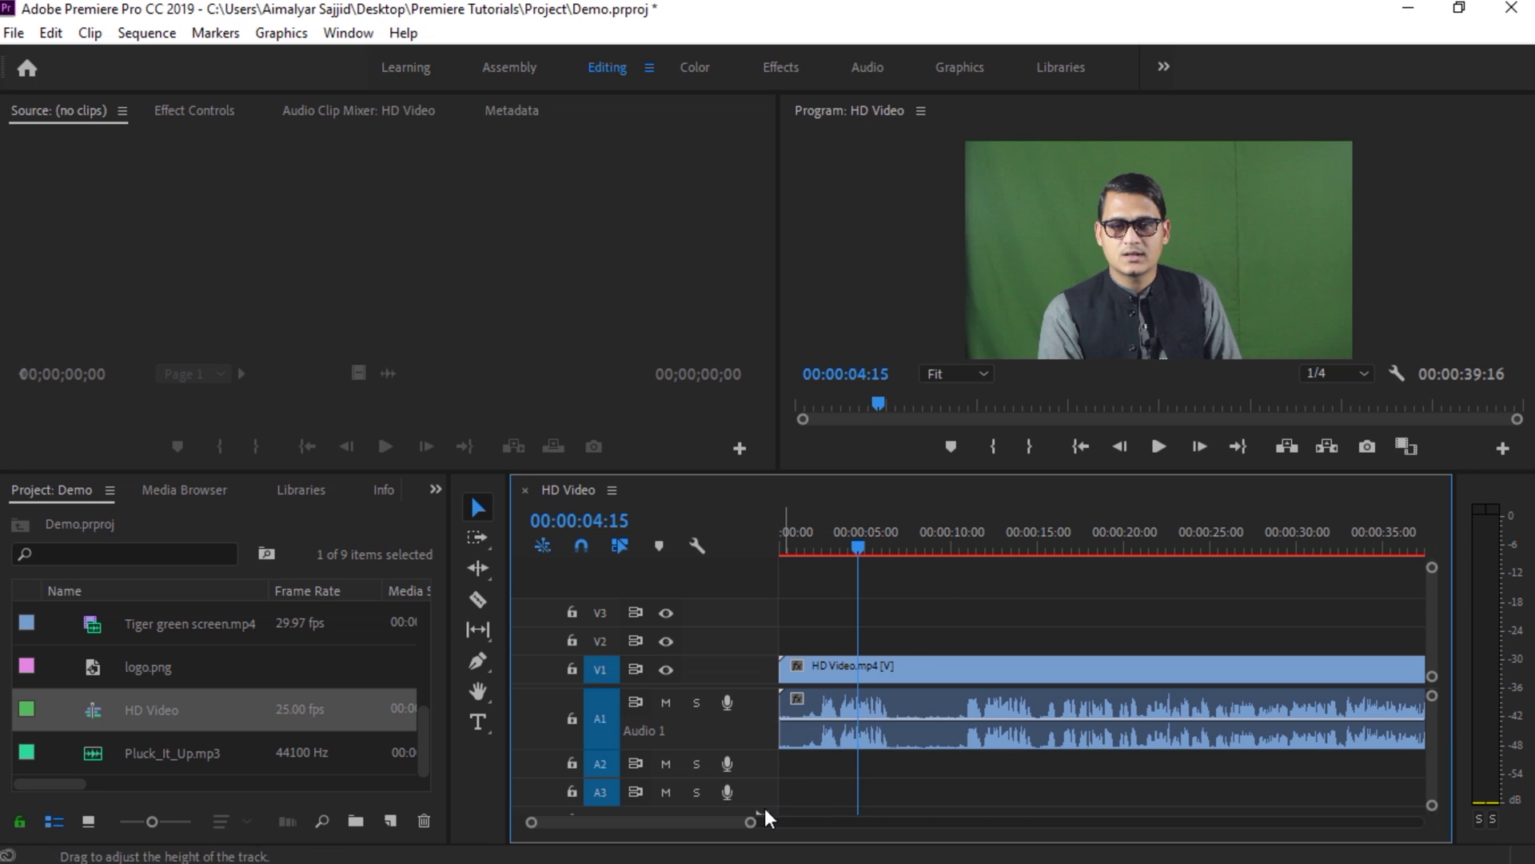
drag(752, 825, 764, 822)
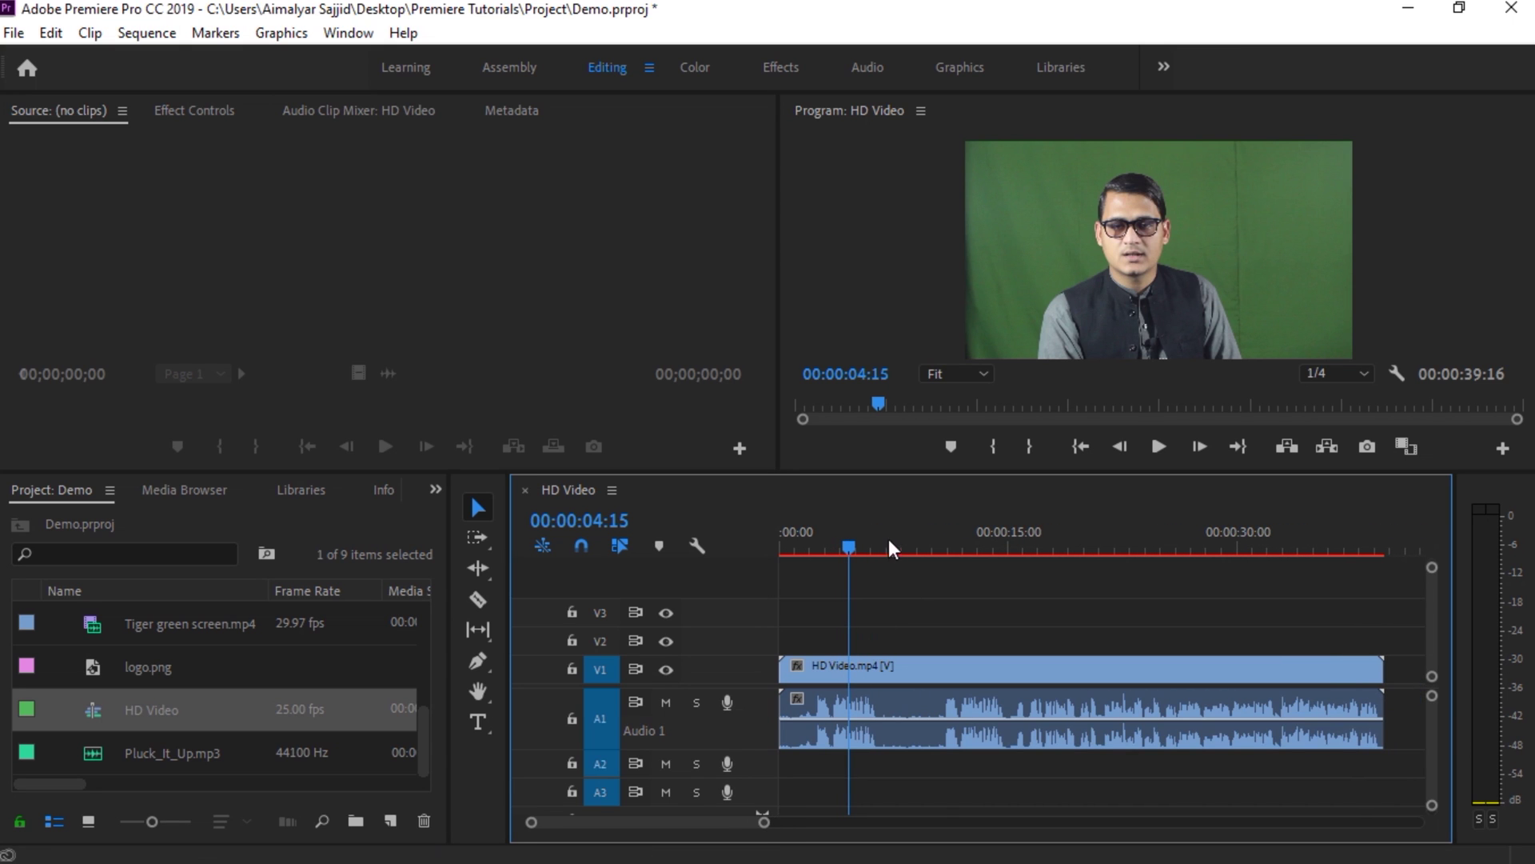
drag(850, 547, 946, 552)
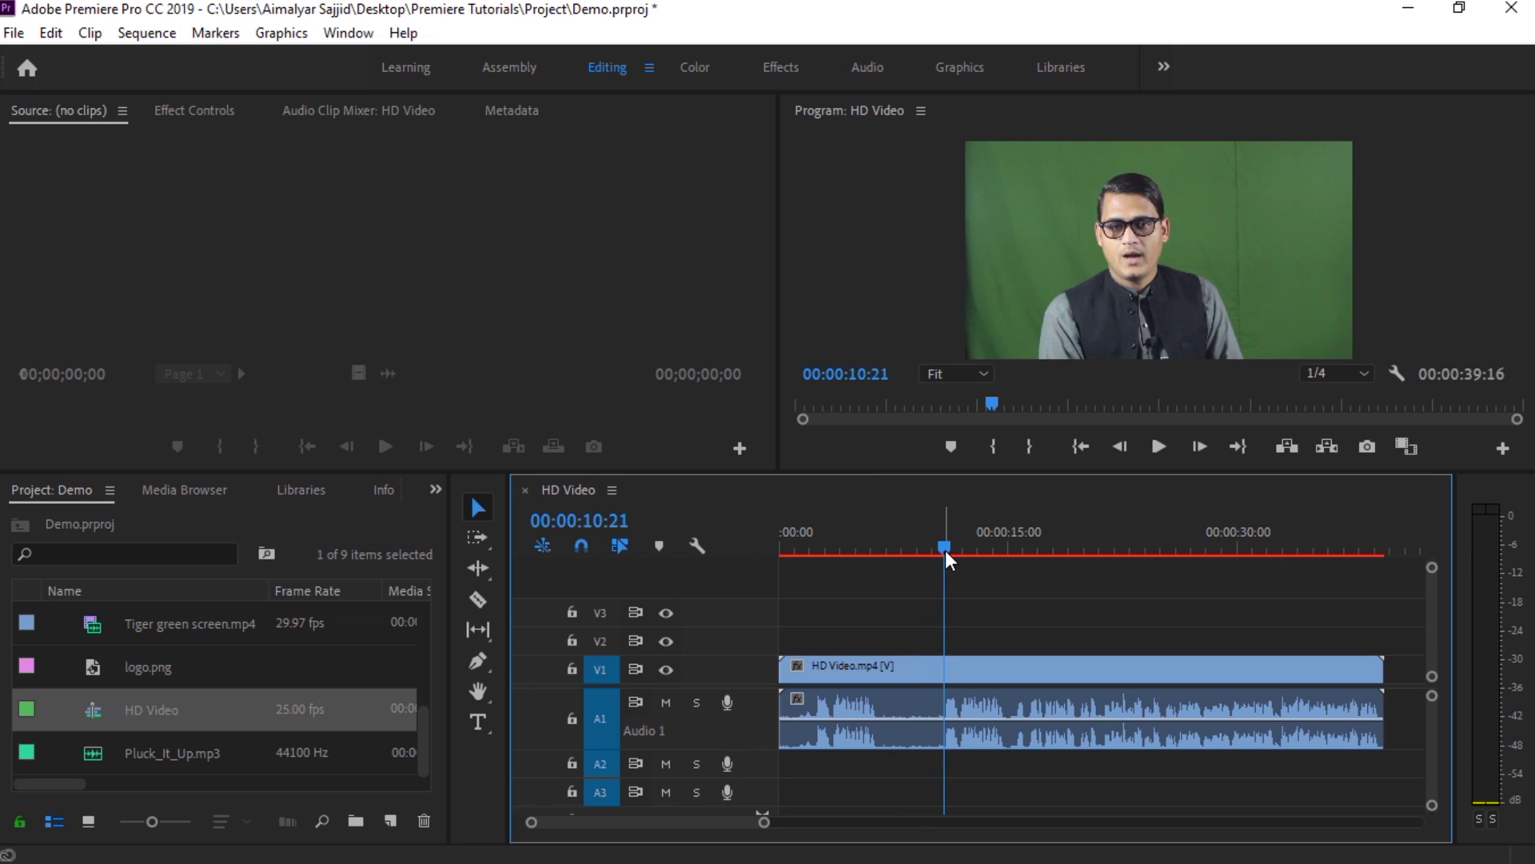
Trial-split the V1 clip at 10:21 with the Razor Tool, undo it, and turn off snapping.
click(478, 598)
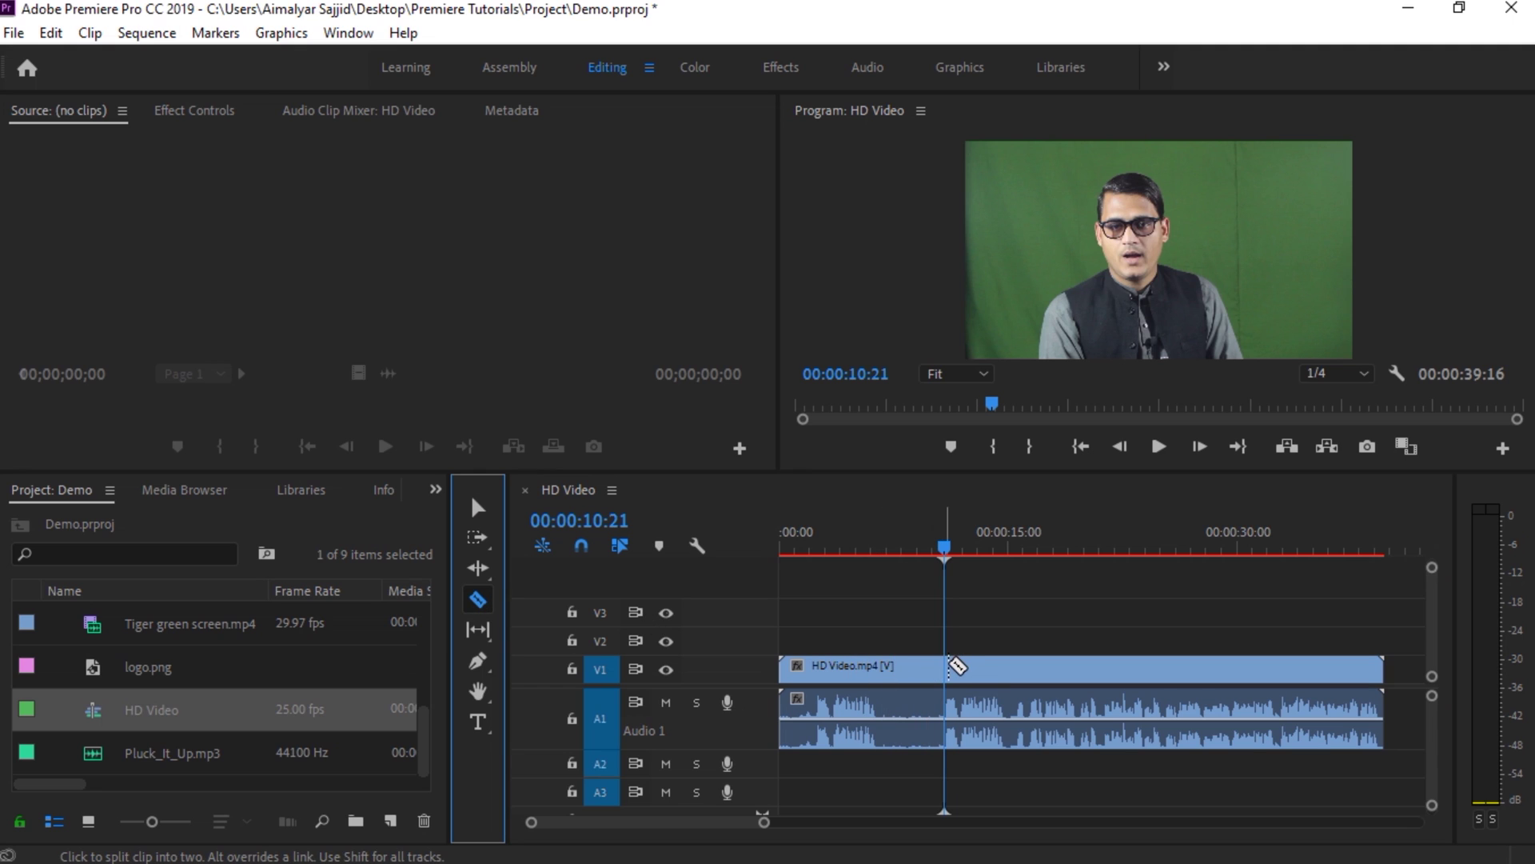
click(948, 666)
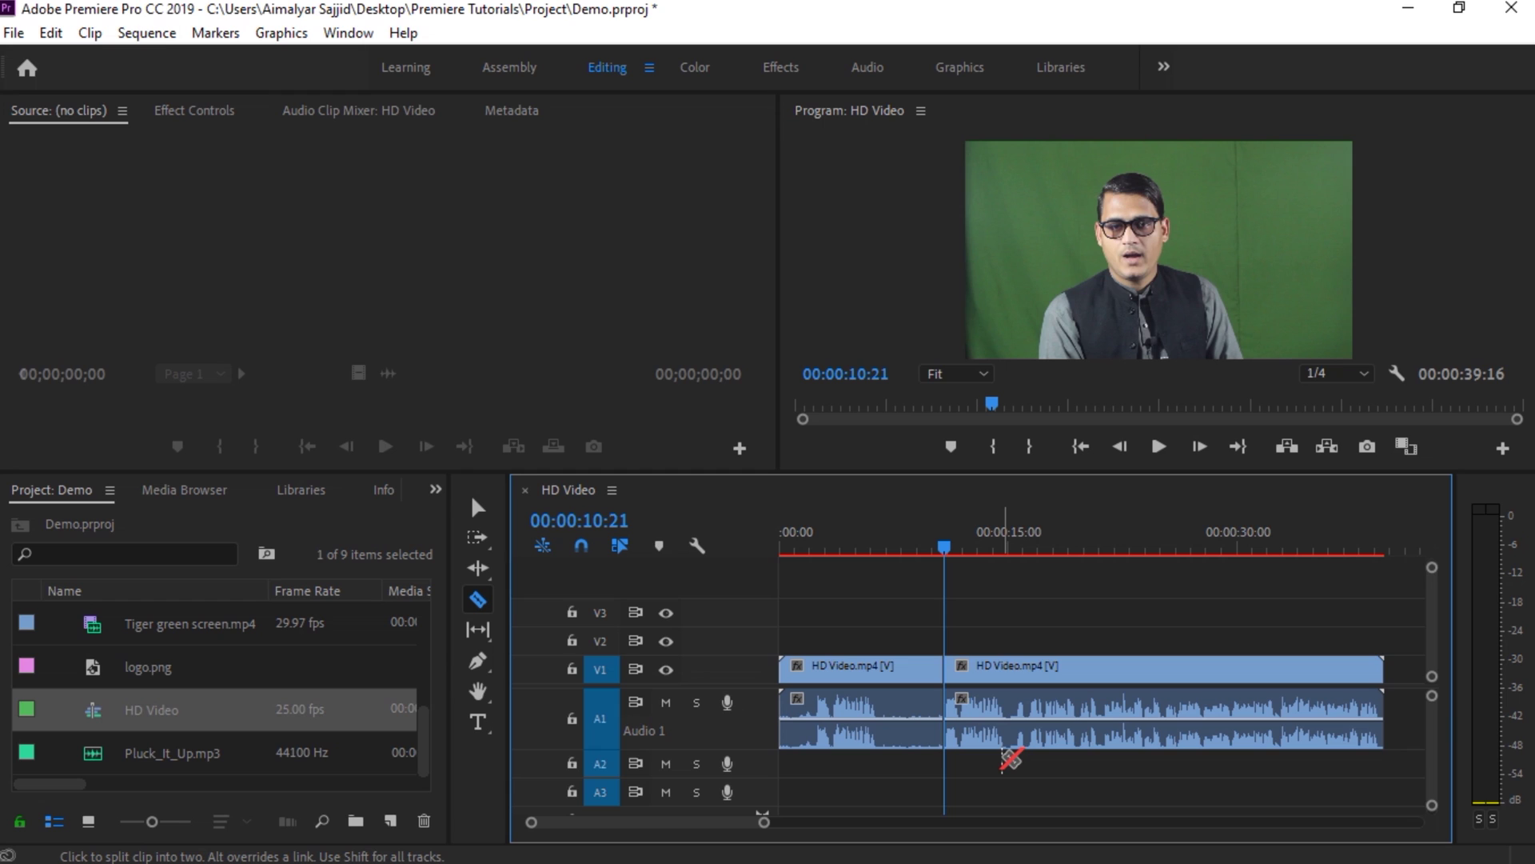
key(ctrl+z)
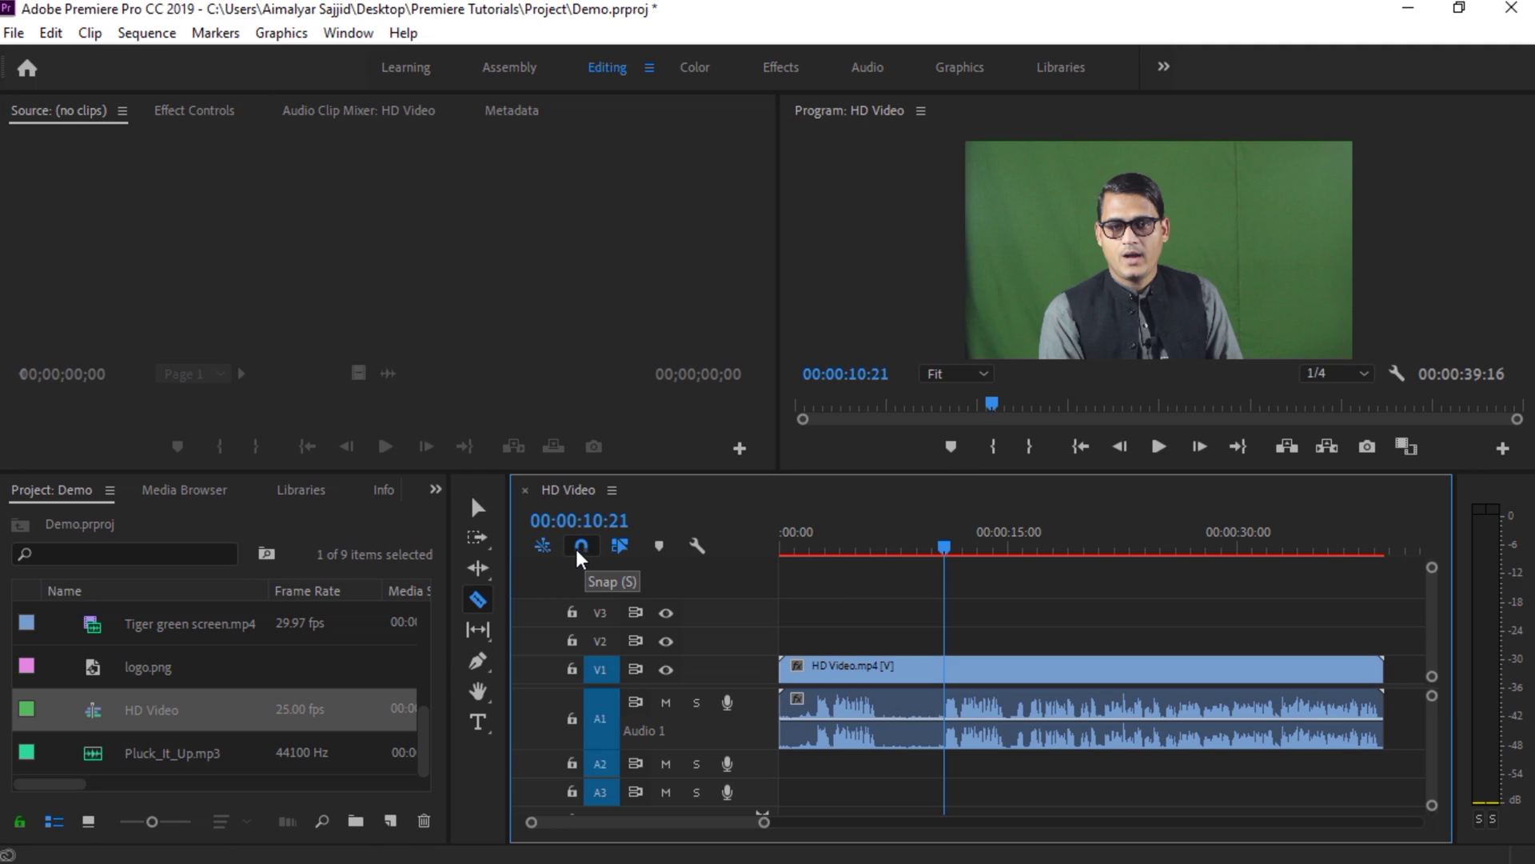
click(584, 551)
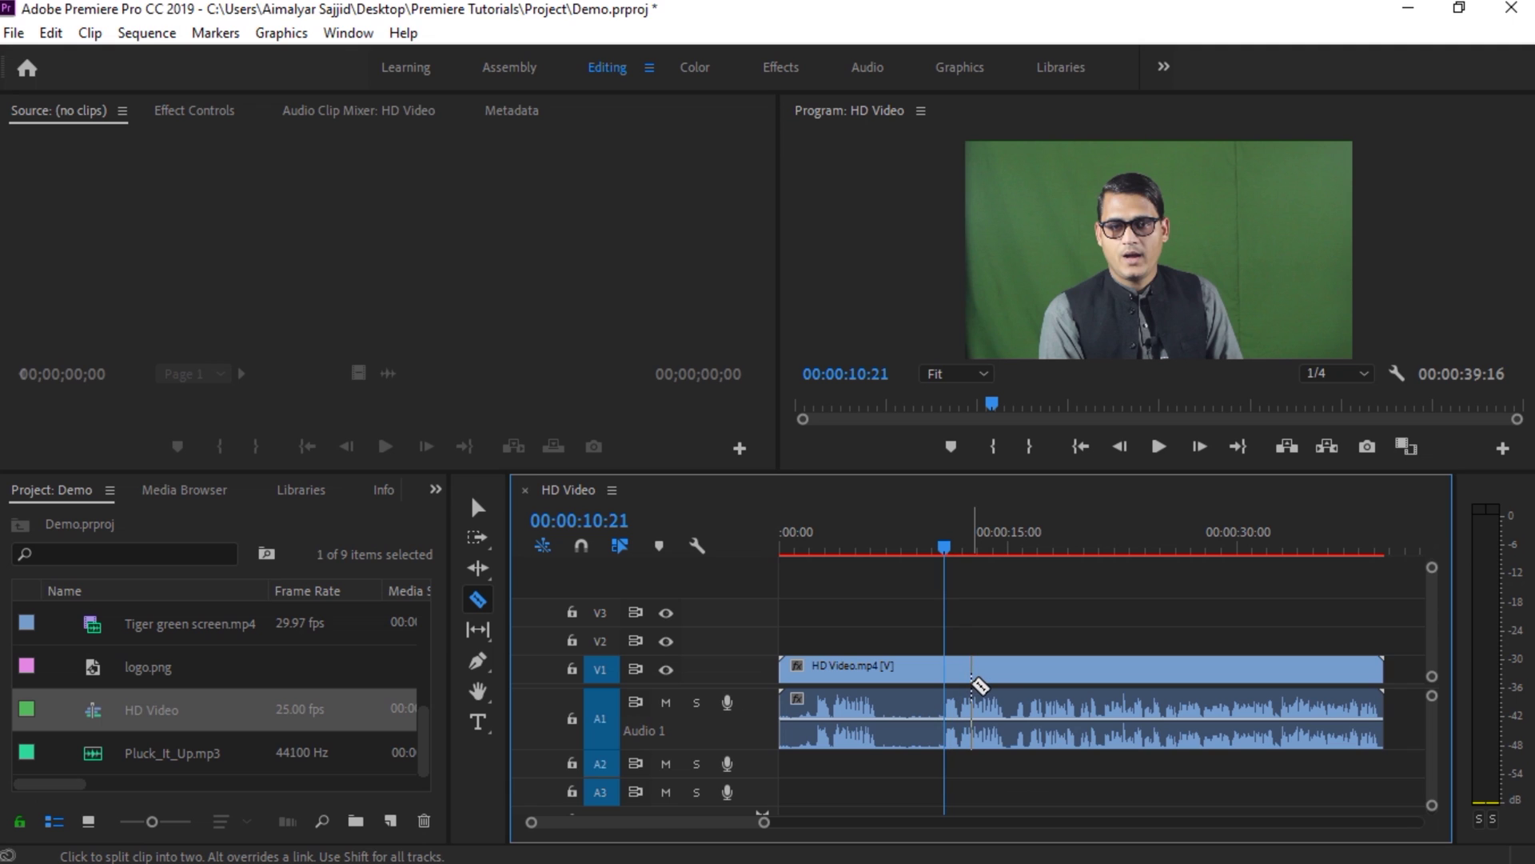
Re-enable snapping and razor-cut the clip and its audio at 00:00:10:18.
click(581, 545)
drag(945, 550, 948, 555)
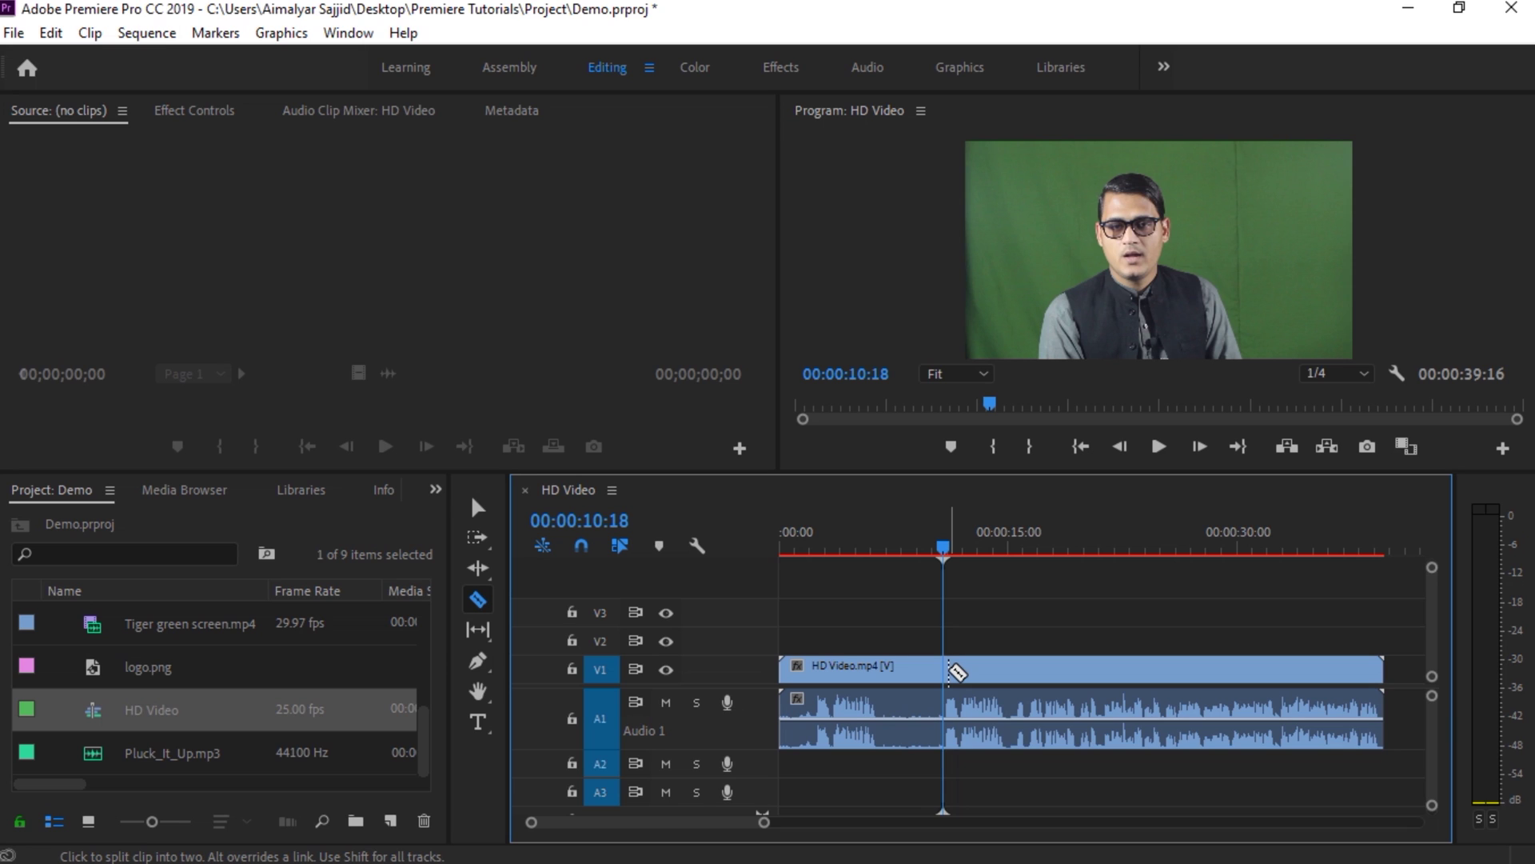
click(953, 670)
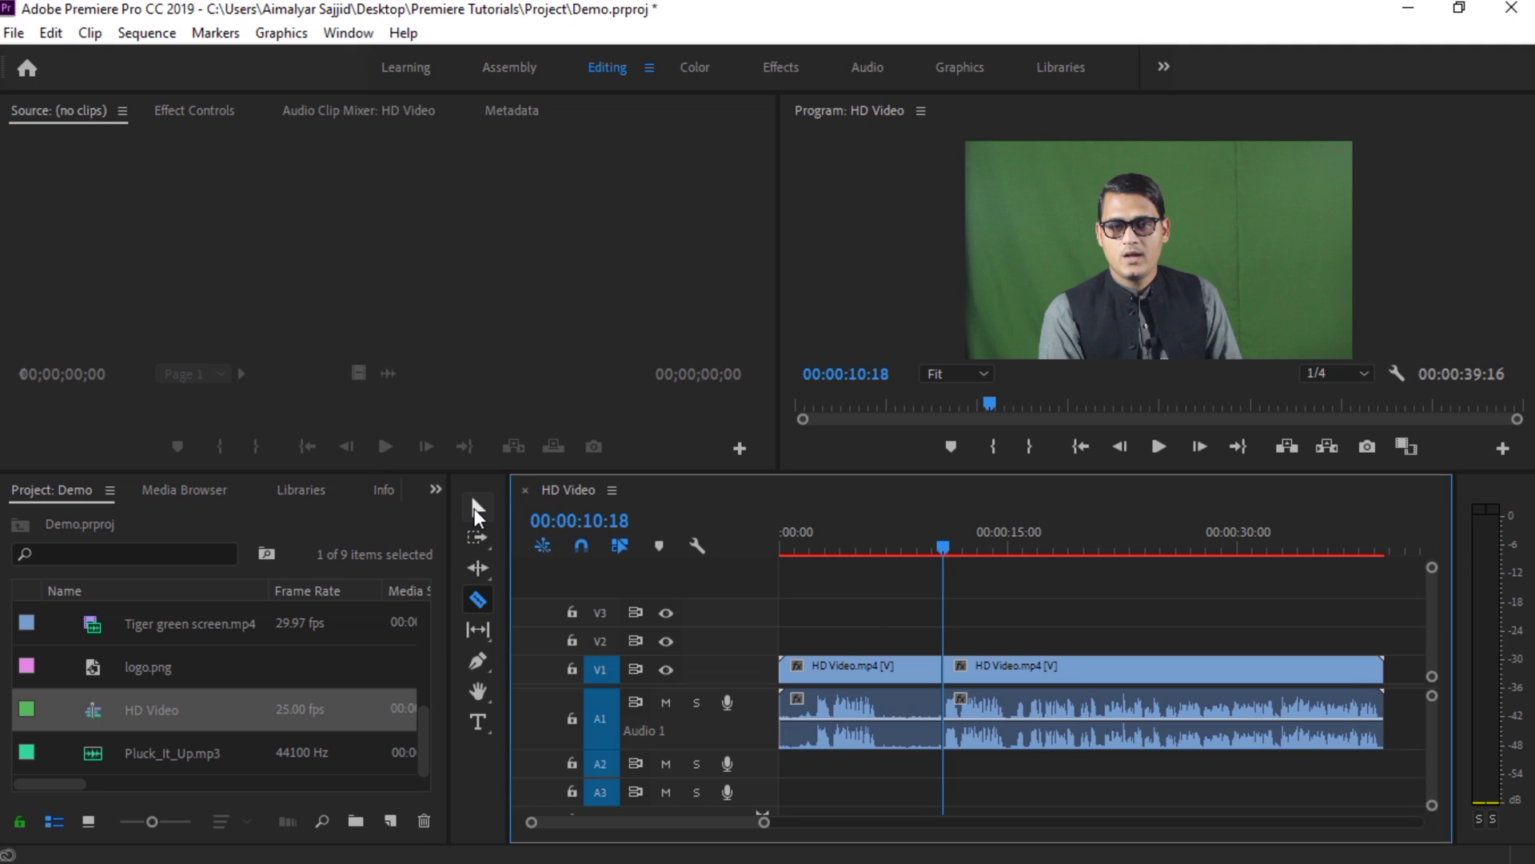
click(477, 508)
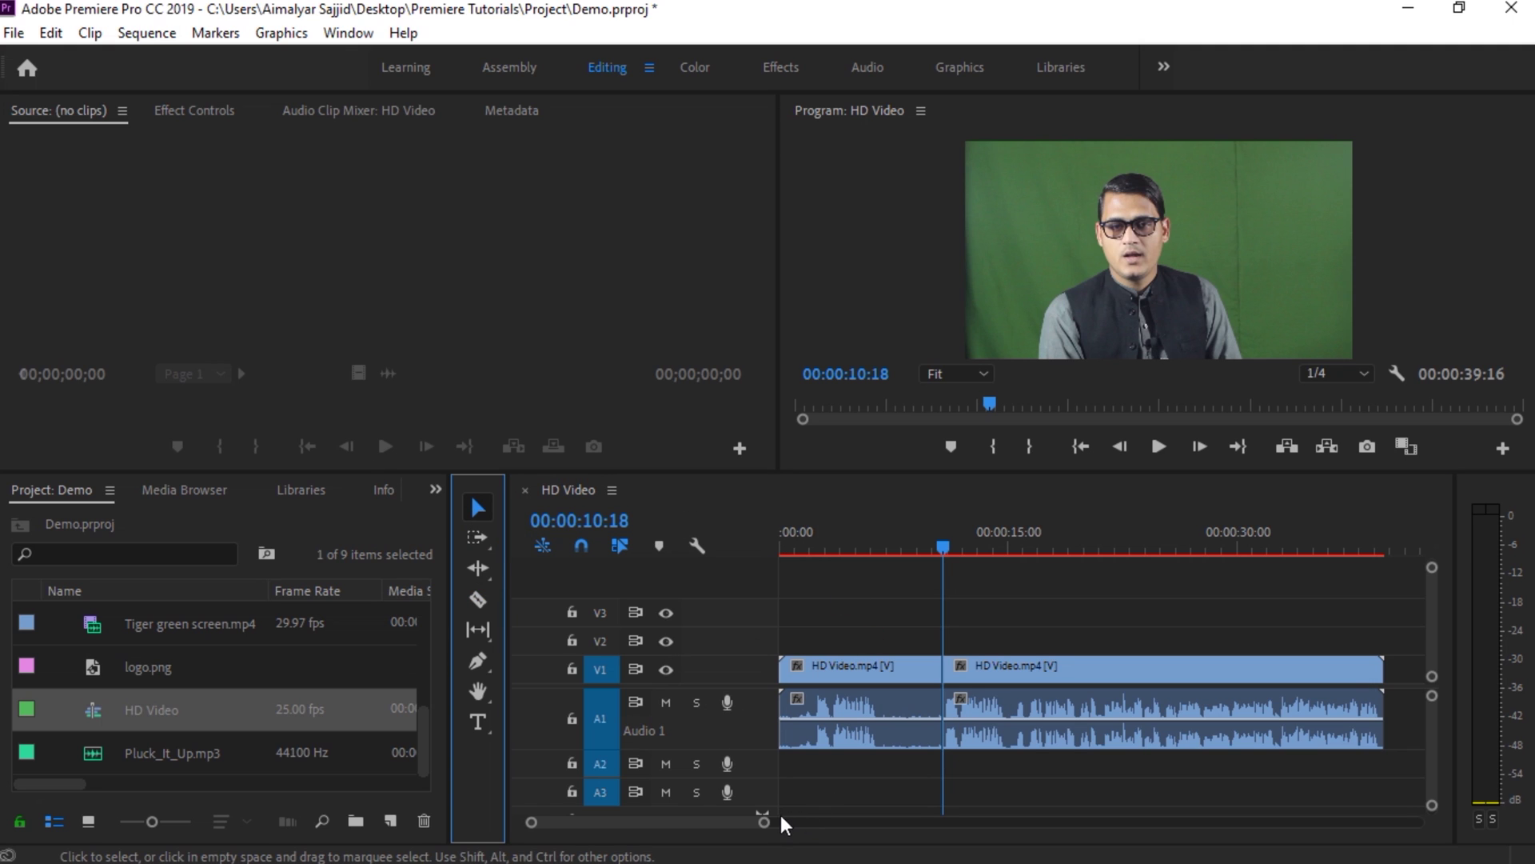
Zoom the timeline out and try moving the second clip piece right, then back.
drag(763, 821, 829, 807)
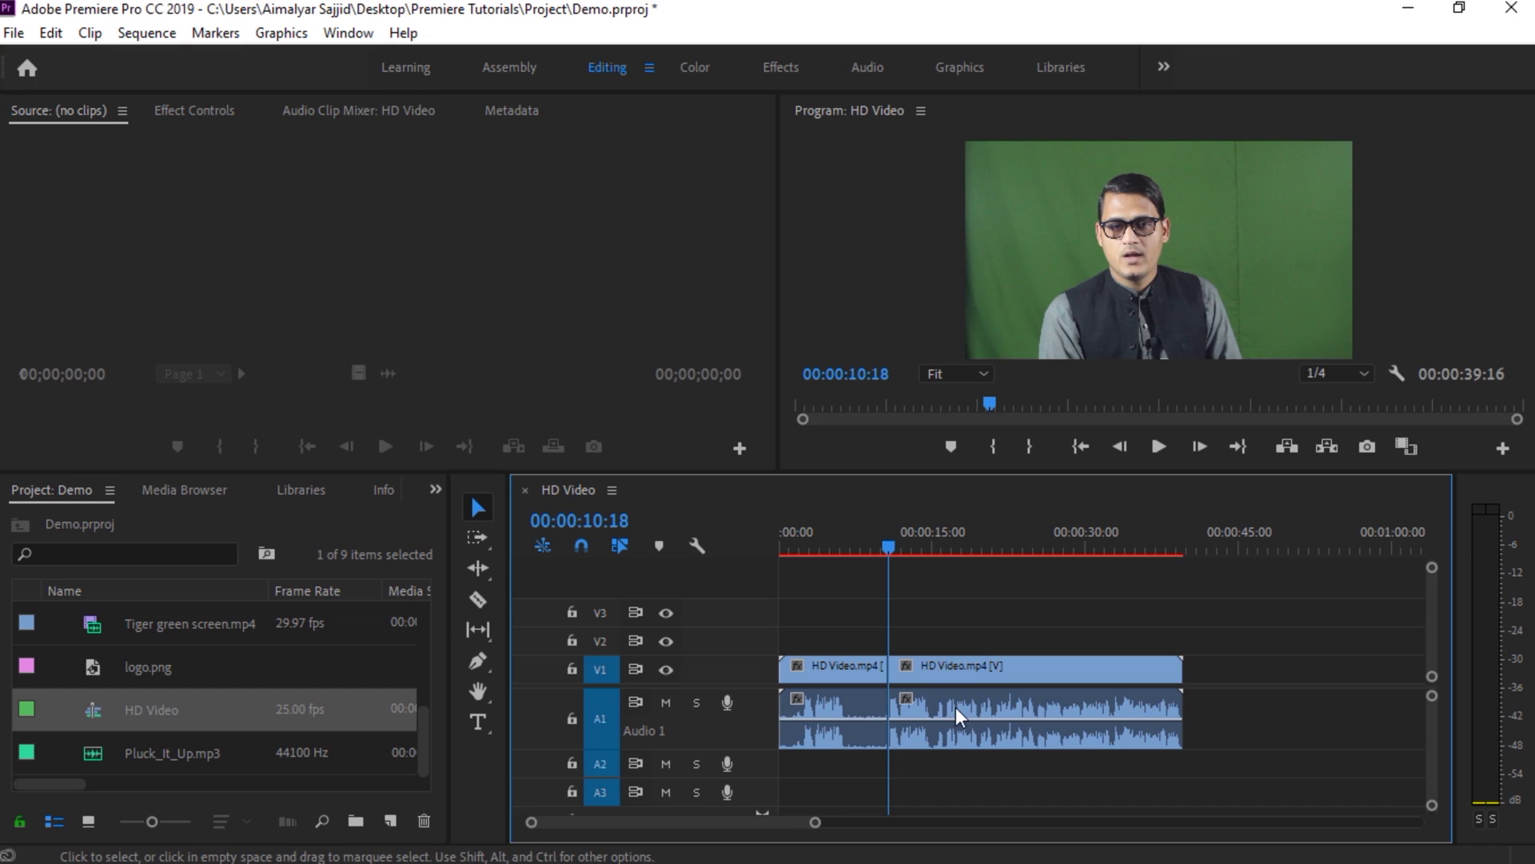
drag(937, 670, 1067, 668)
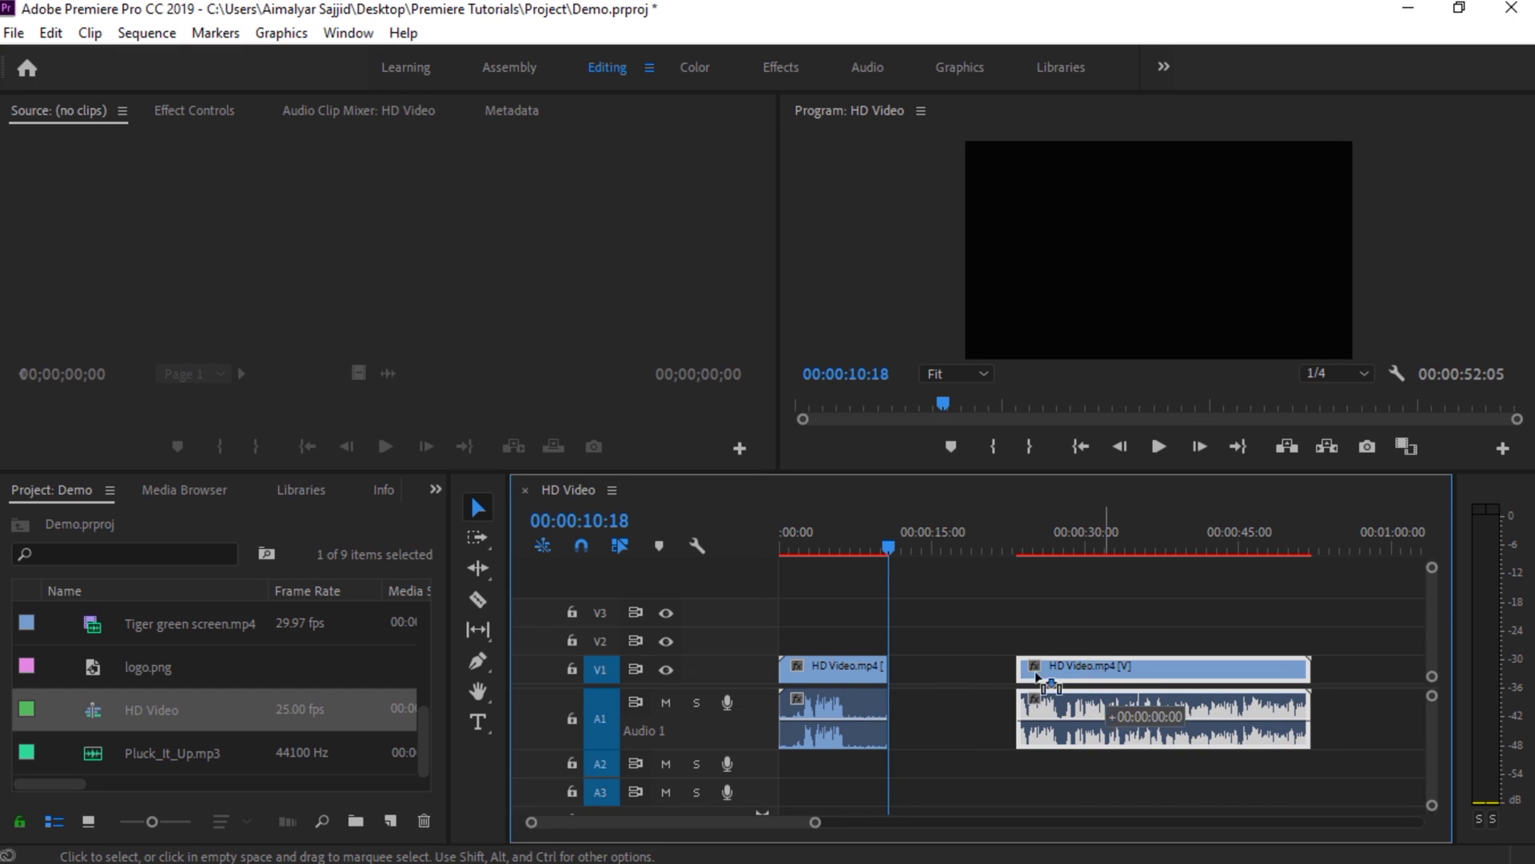
drag(1105, 672, 977, 670)
Move the opening piece after the second piece, leave the short end piece in place, and disable snapping.
drag(820, 670, 1240, 677)
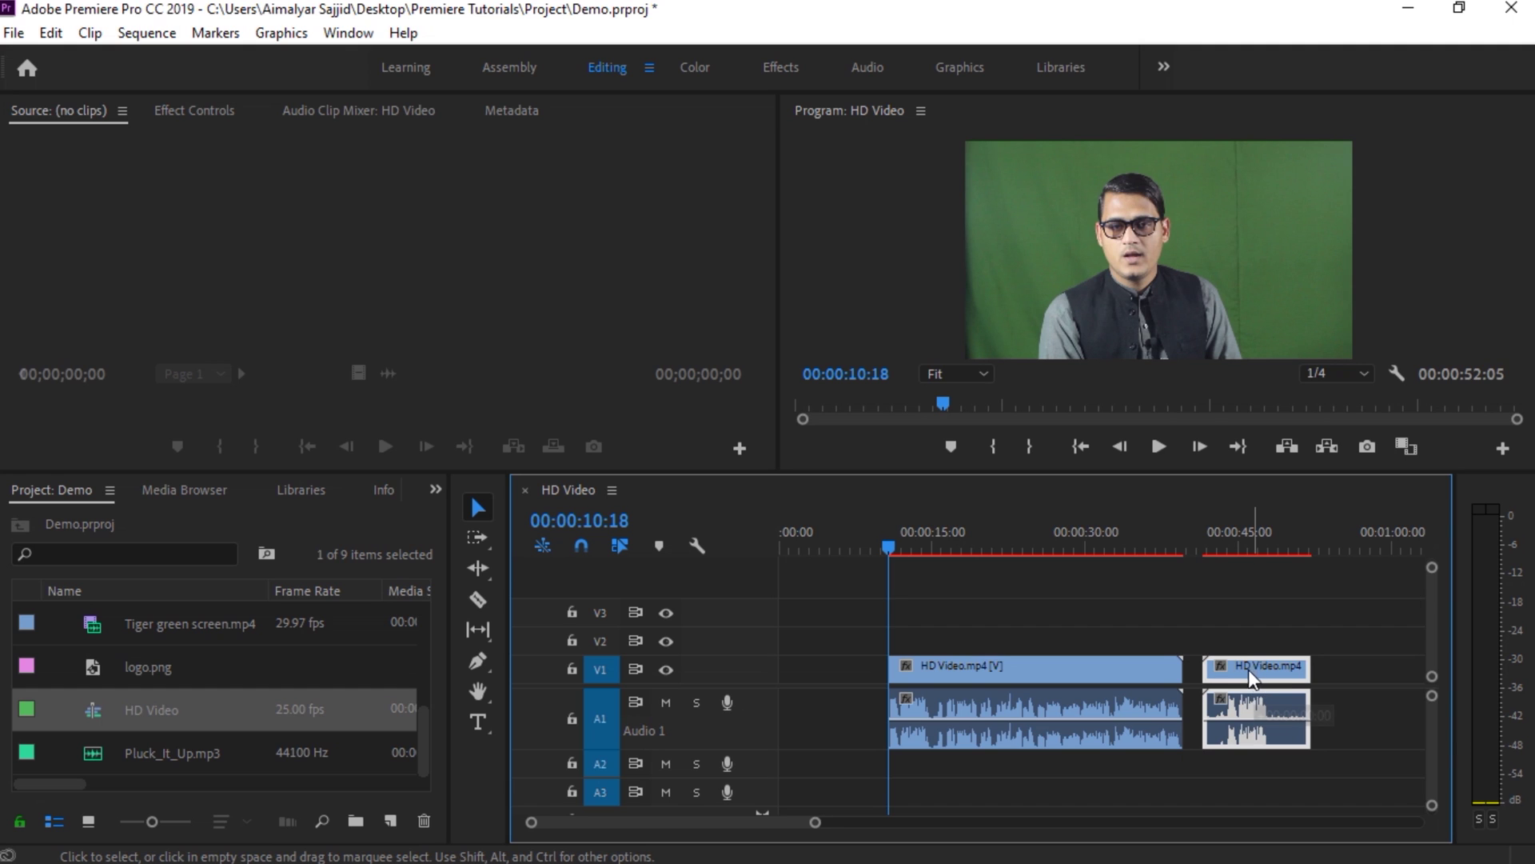
drag(1250, 668, 1246, 676)
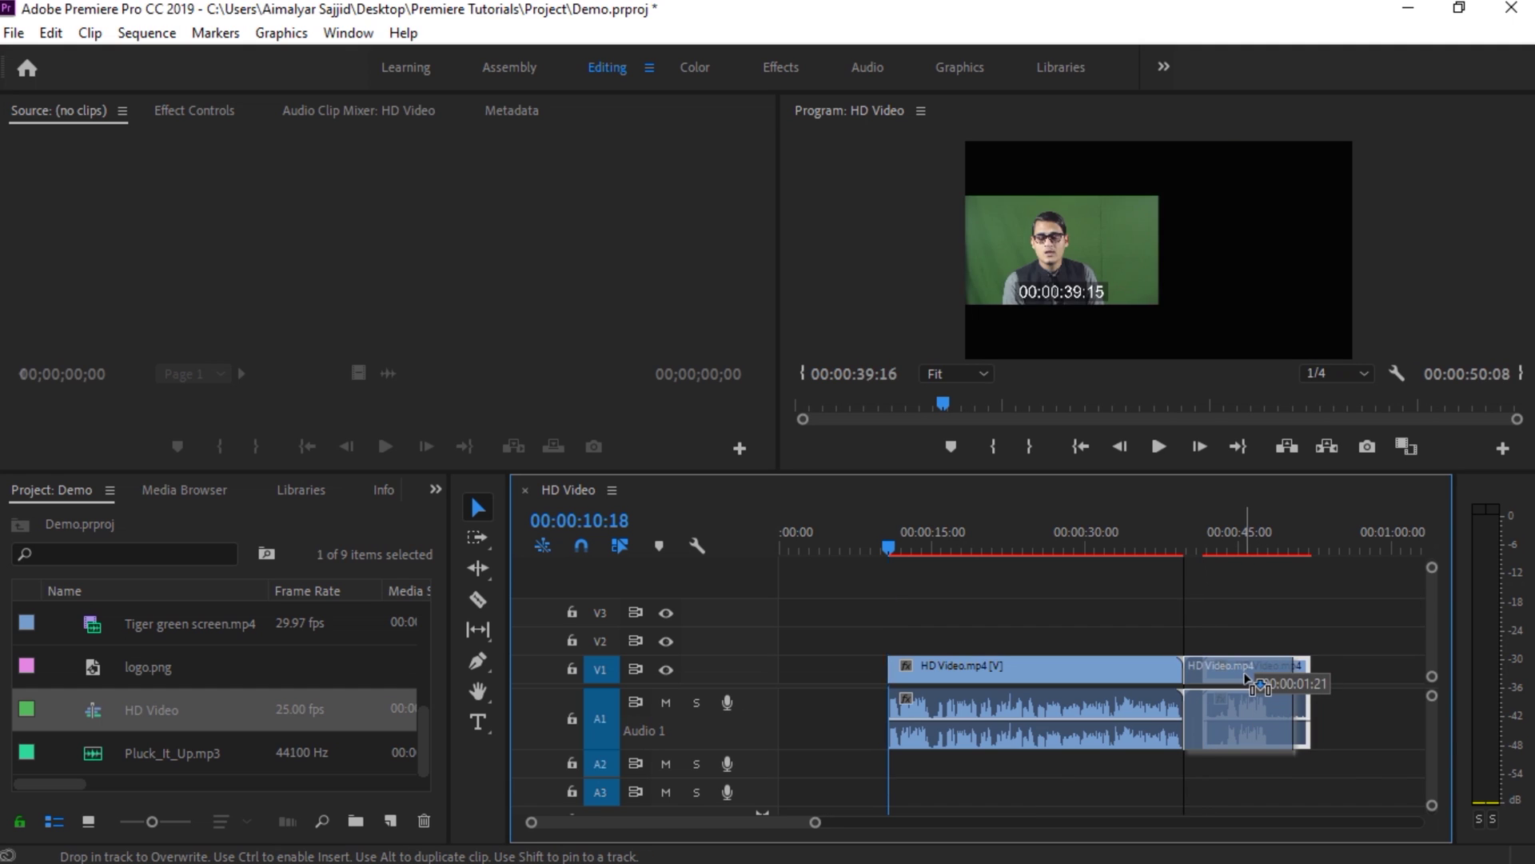
drag(1245, 677, 1267, 678)
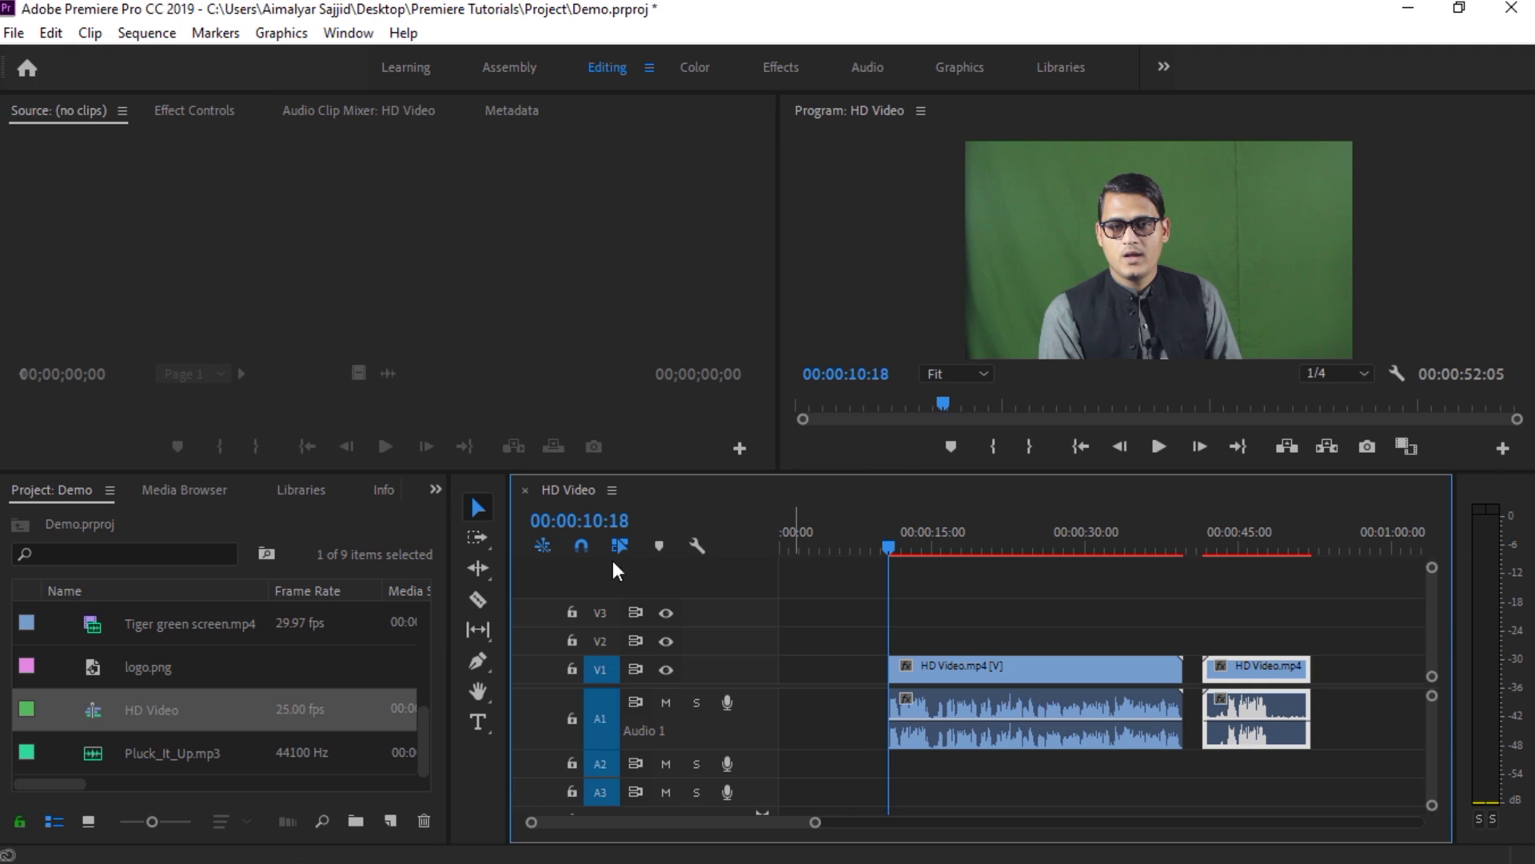
click(581, 544)
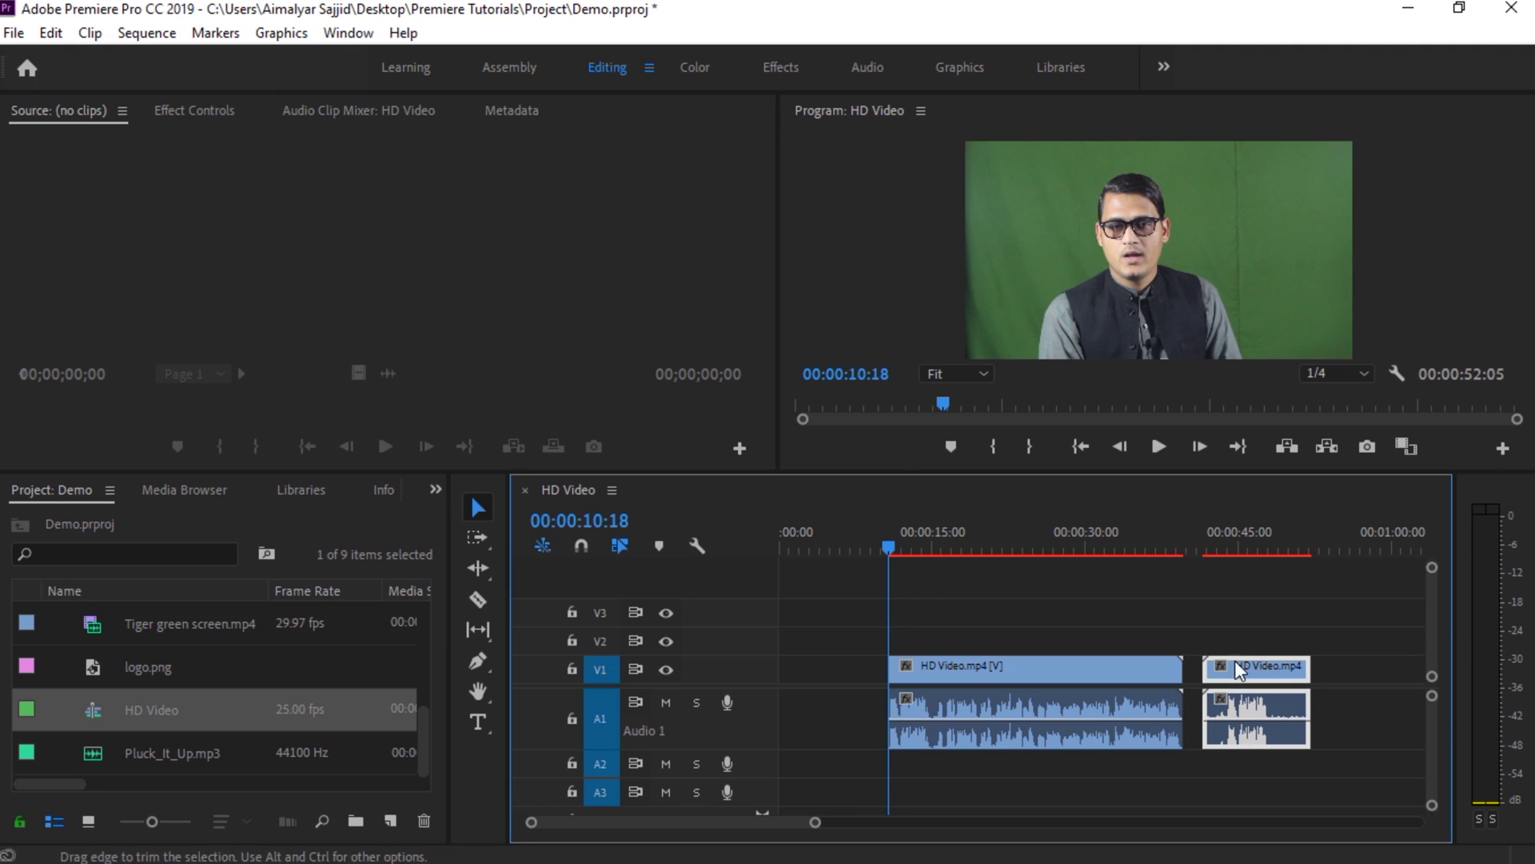
Turn snapping back on and reposition the short end piece, finally leaving a gap after the longer clip.
mouse_move(1266, 667)
mouse_down()
mouse_move(1250, 669)
mouse_move(1271, 669)
mouse_up()
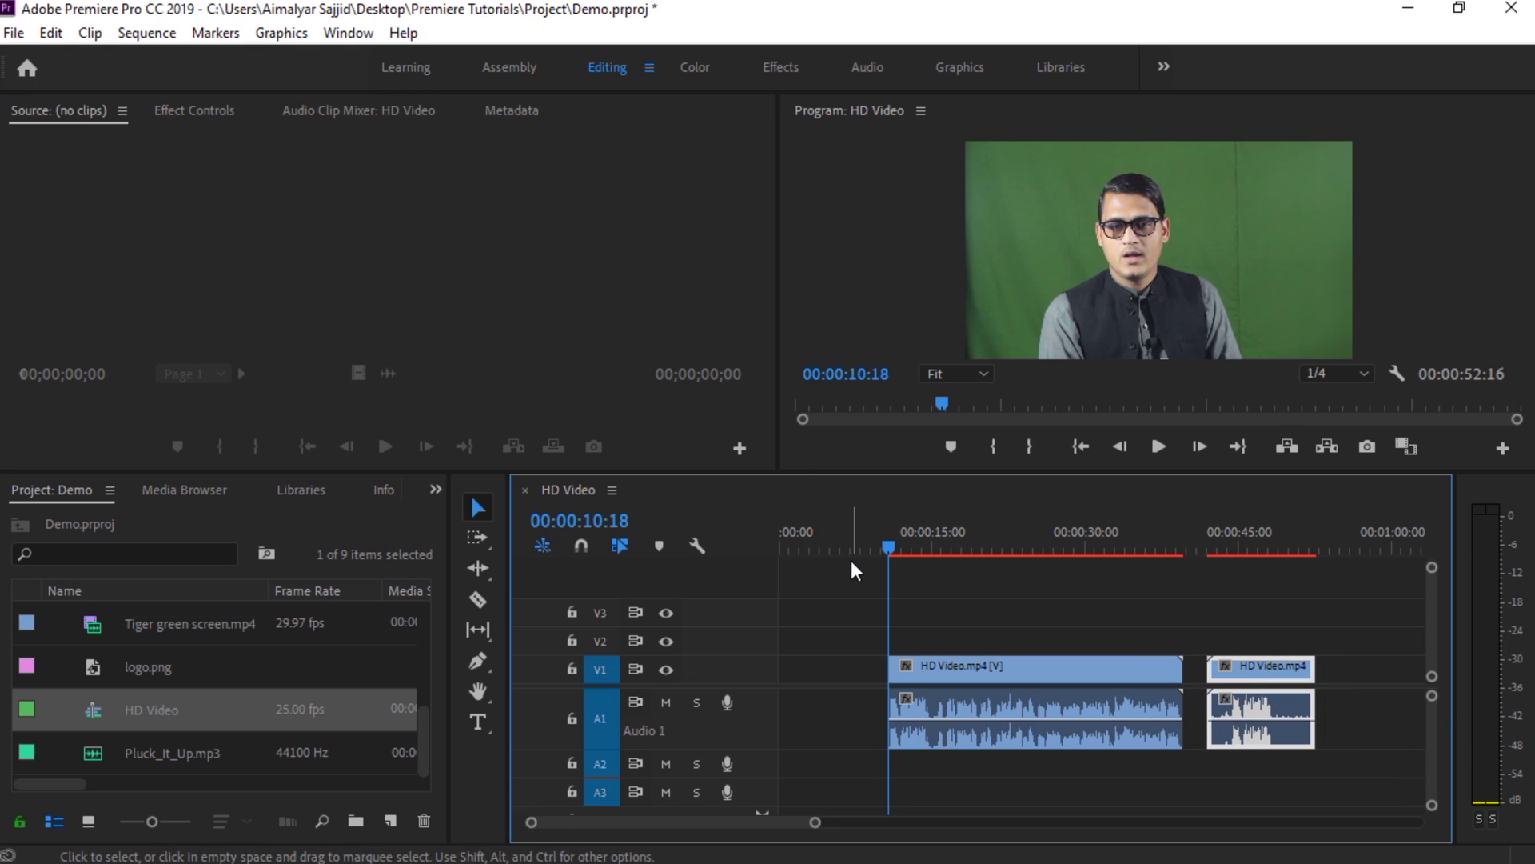
click(581, 547)
drag(1271, 670, 1260, 672)
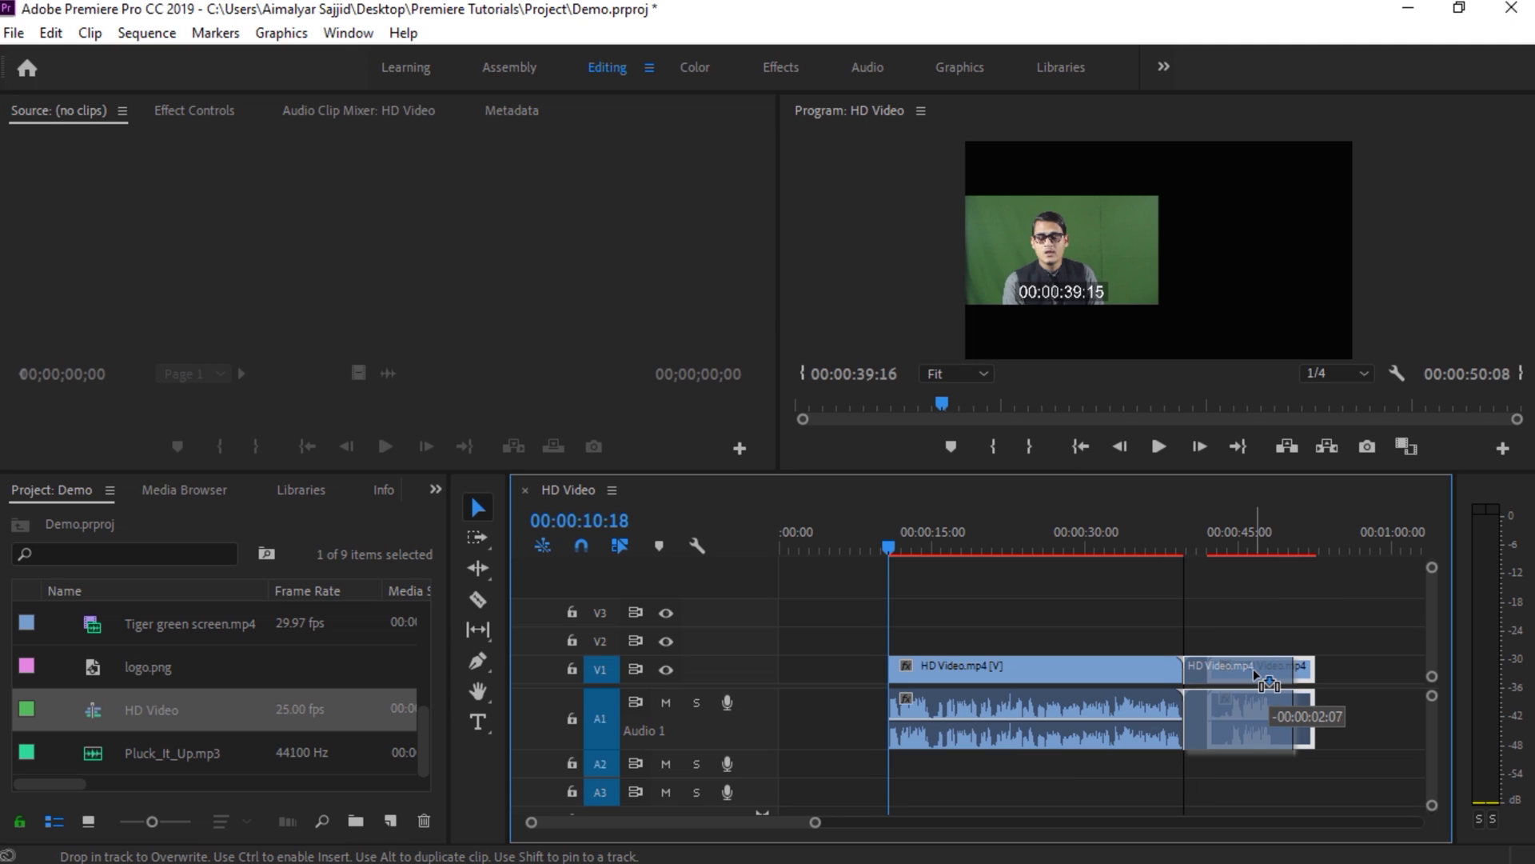
drag(1261, 671, 1262, 673)
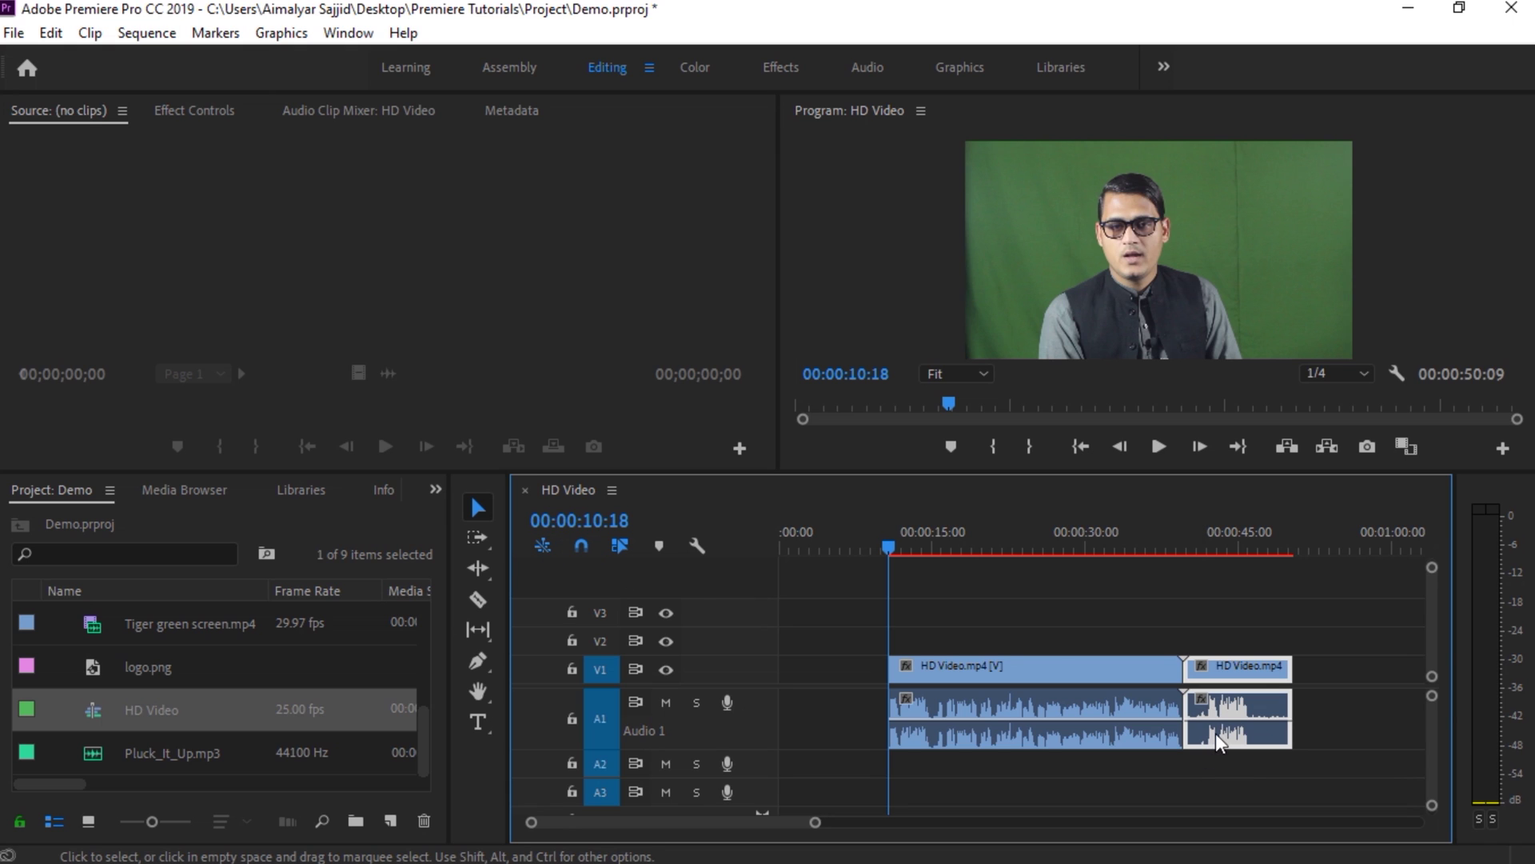
drag(1224, 686, 1275, 680)
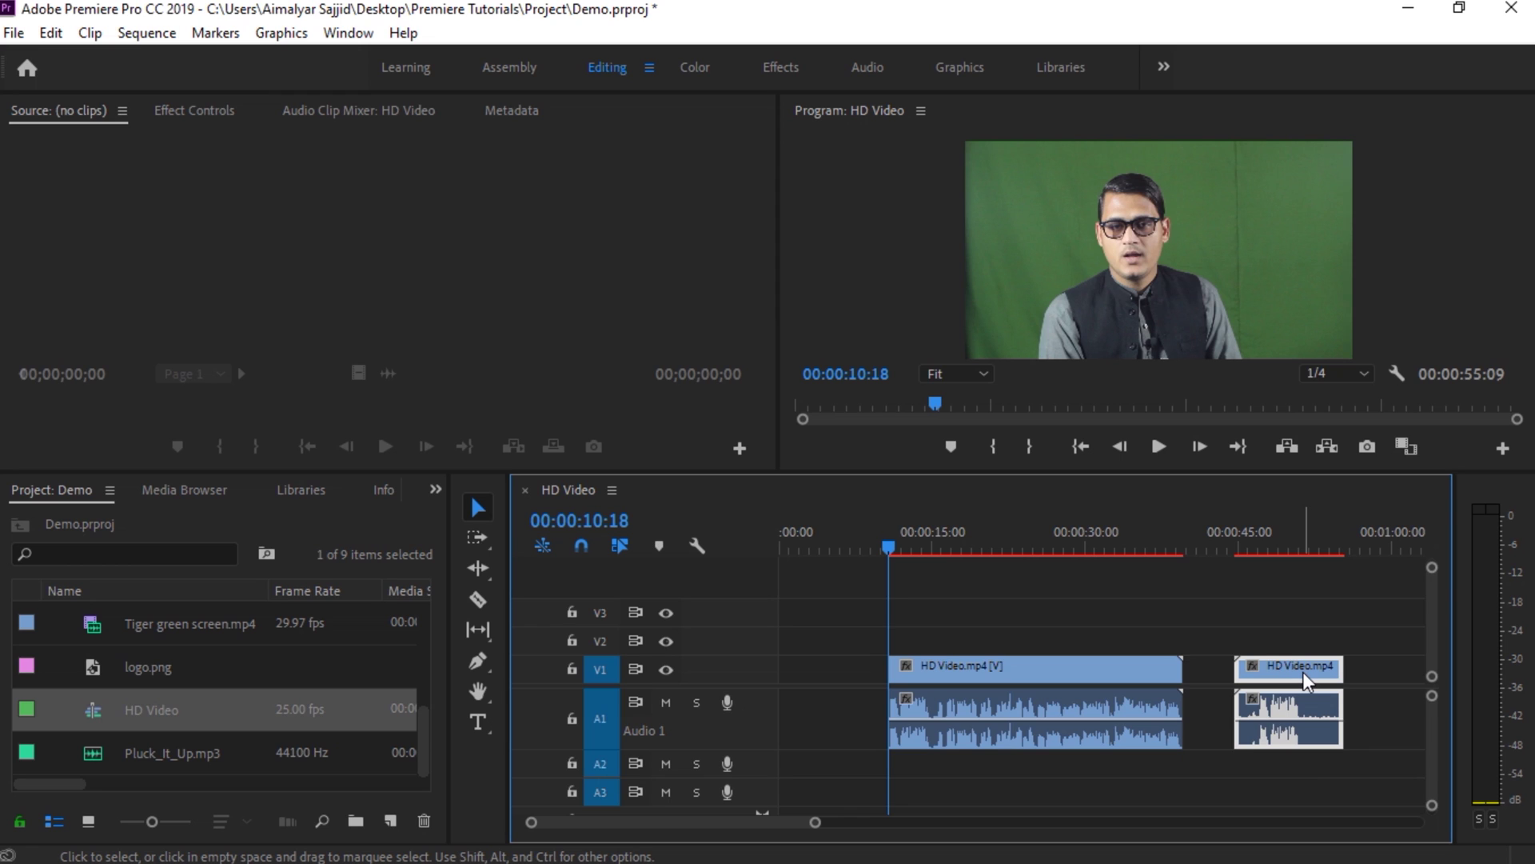
Delete the second HD Video clip and move the playhead to about 00:00:15:03.
mouse_move(1306, 680)
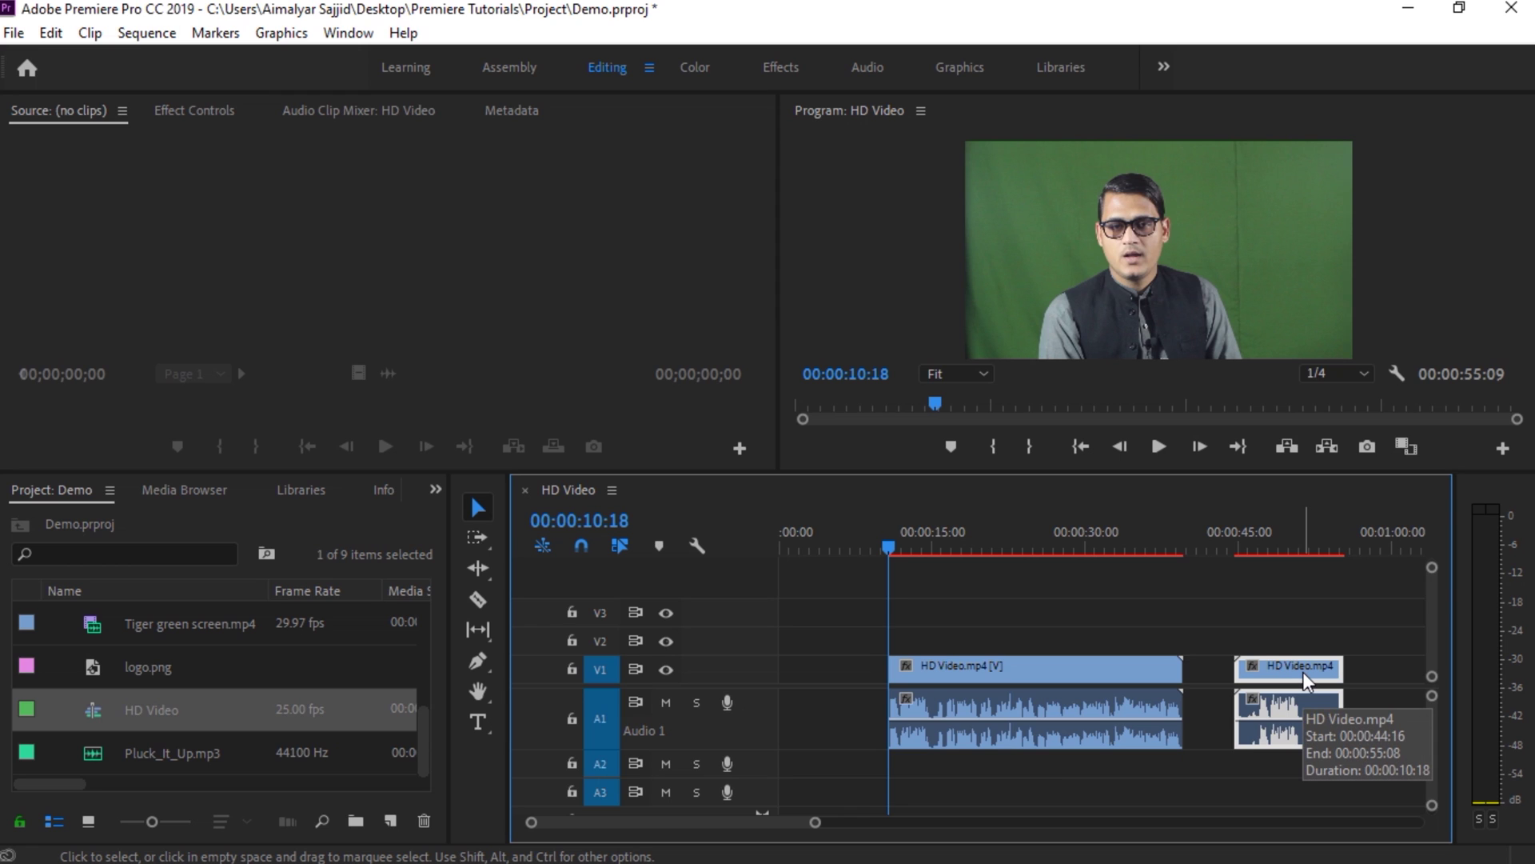
key(Delete)
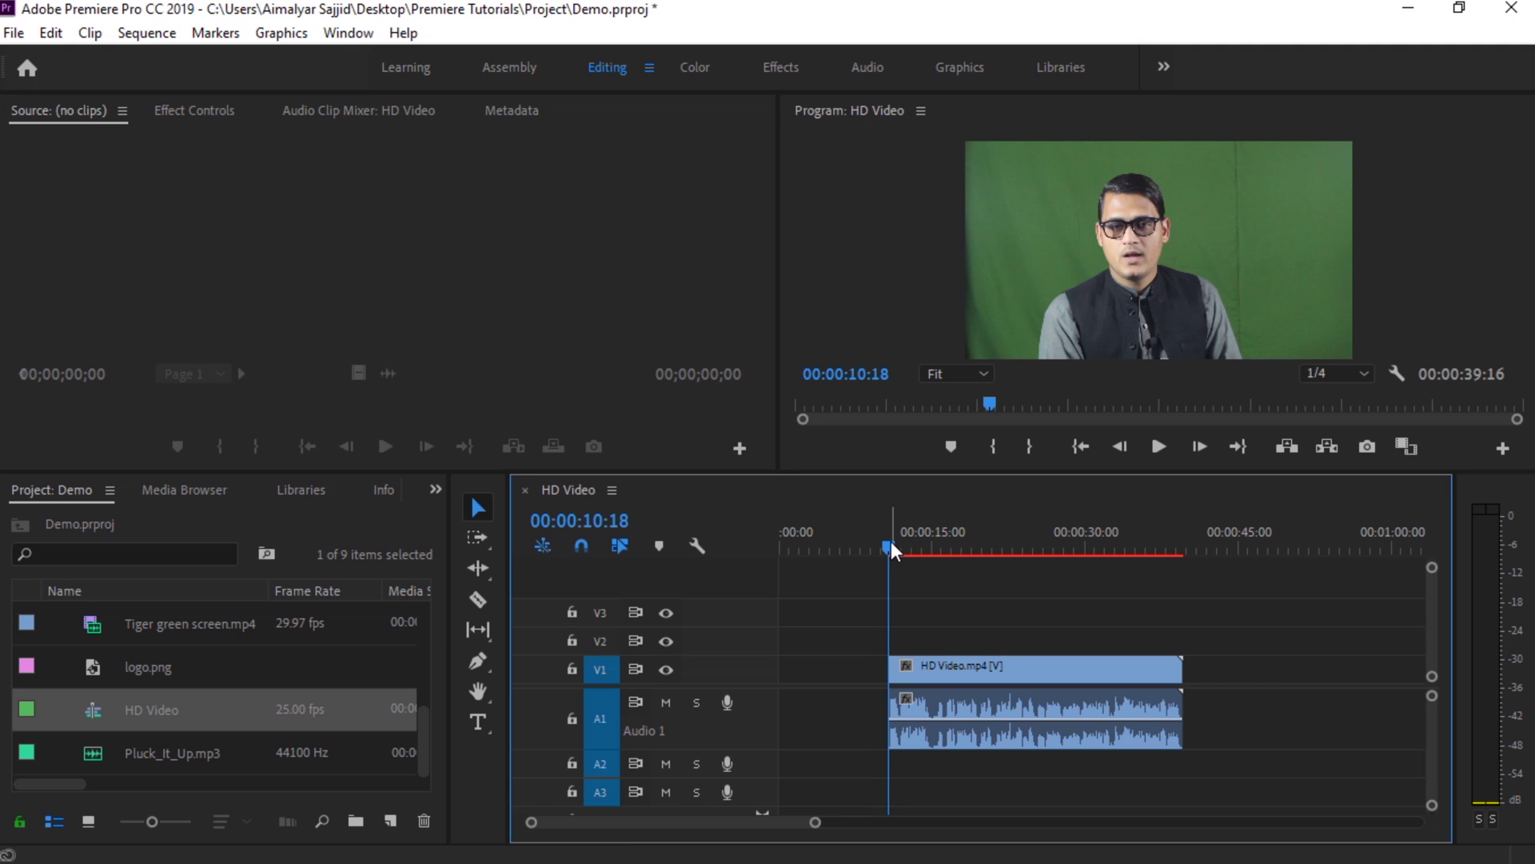
drag(890, 548, 934, 548)
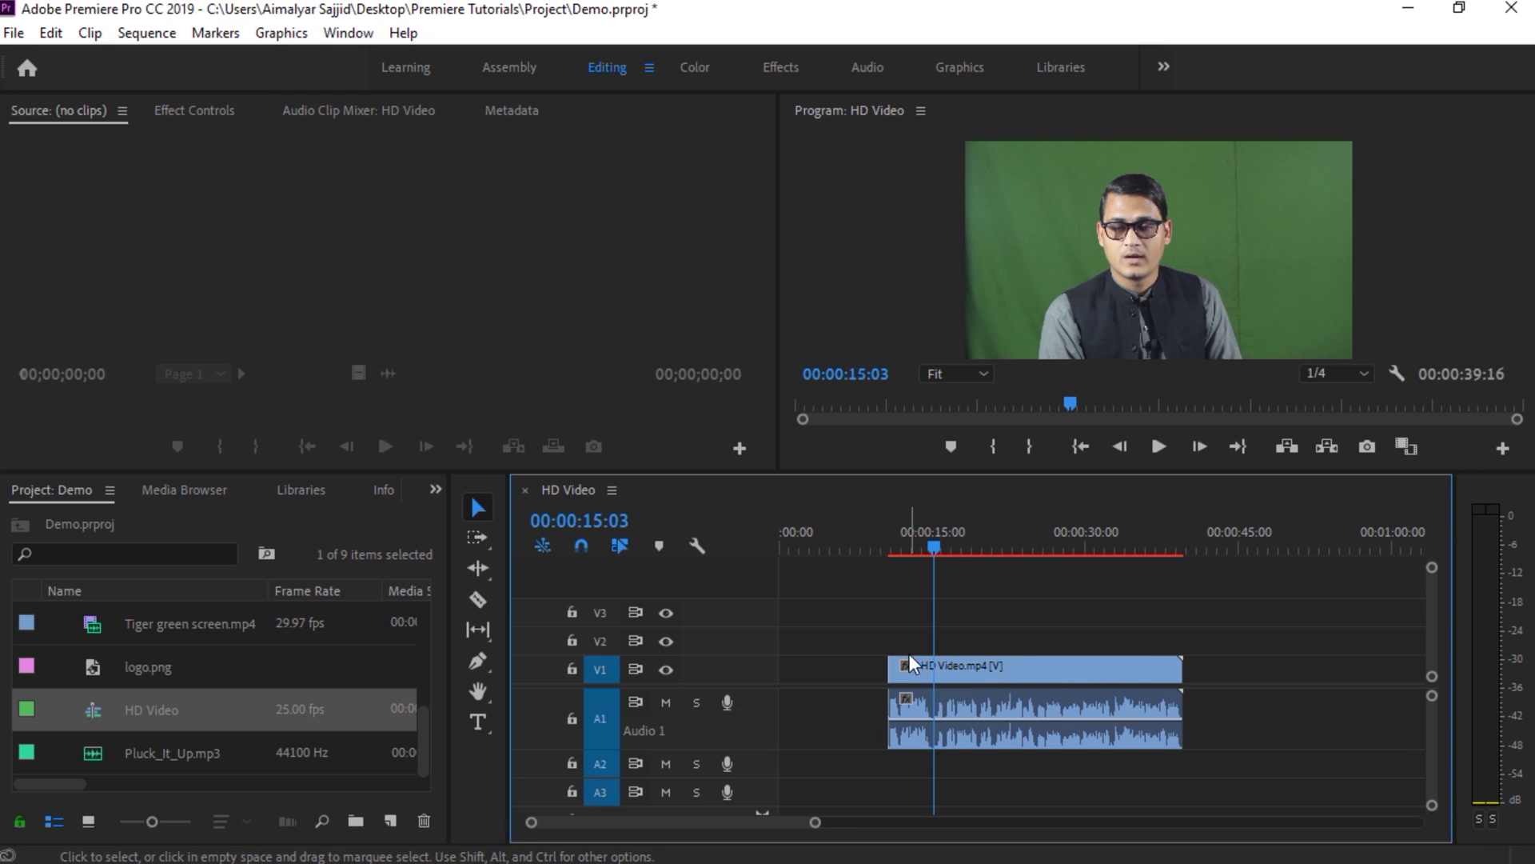
Razor-cut the HD Video clip at the 00:00:15:03 playhead and return to the Selection tool.
click(476, 601)
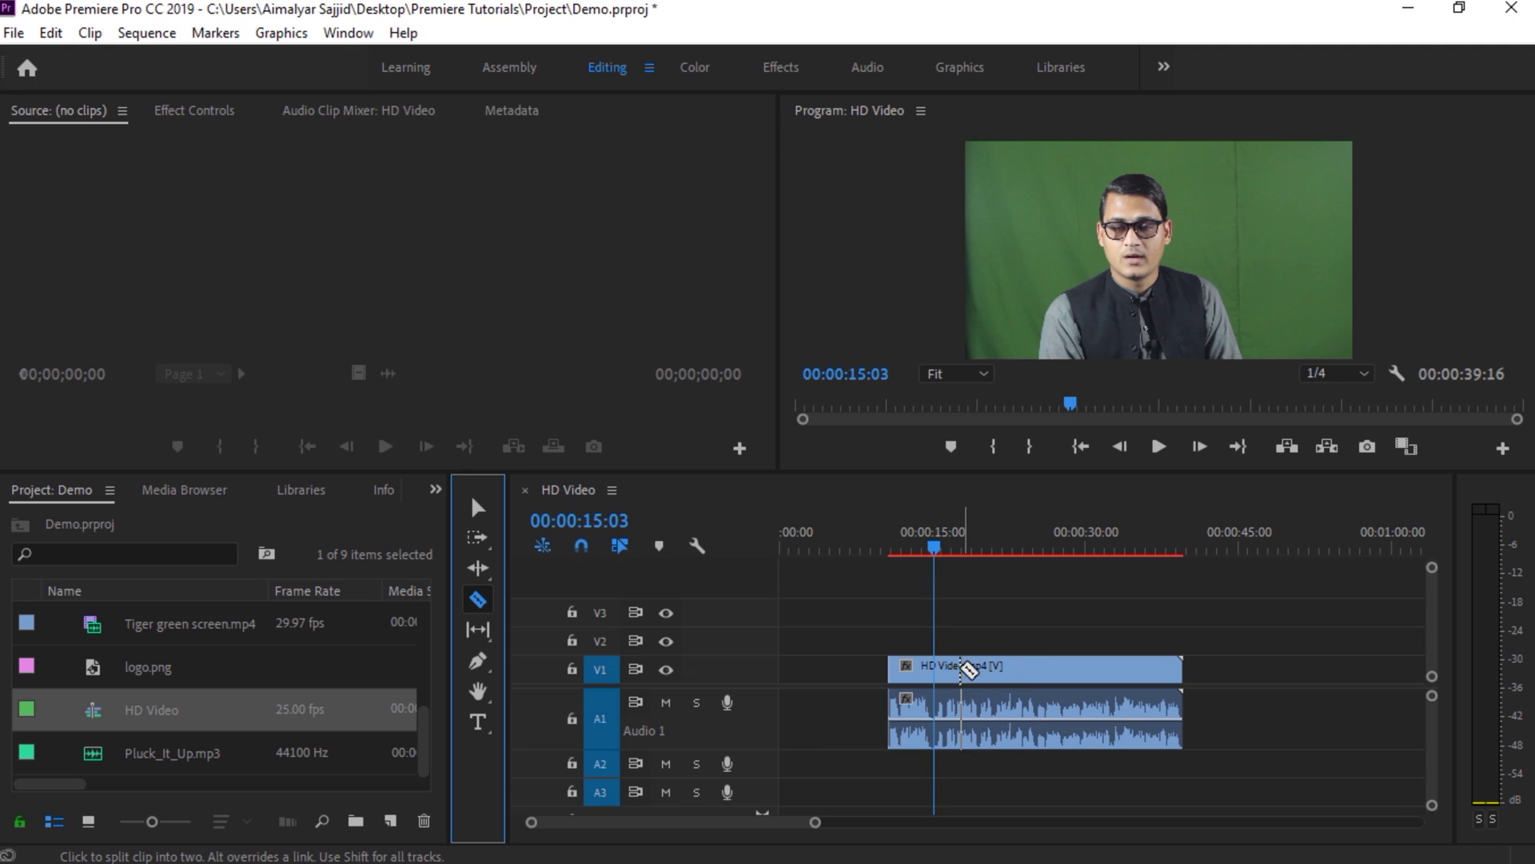
click(935, 668)
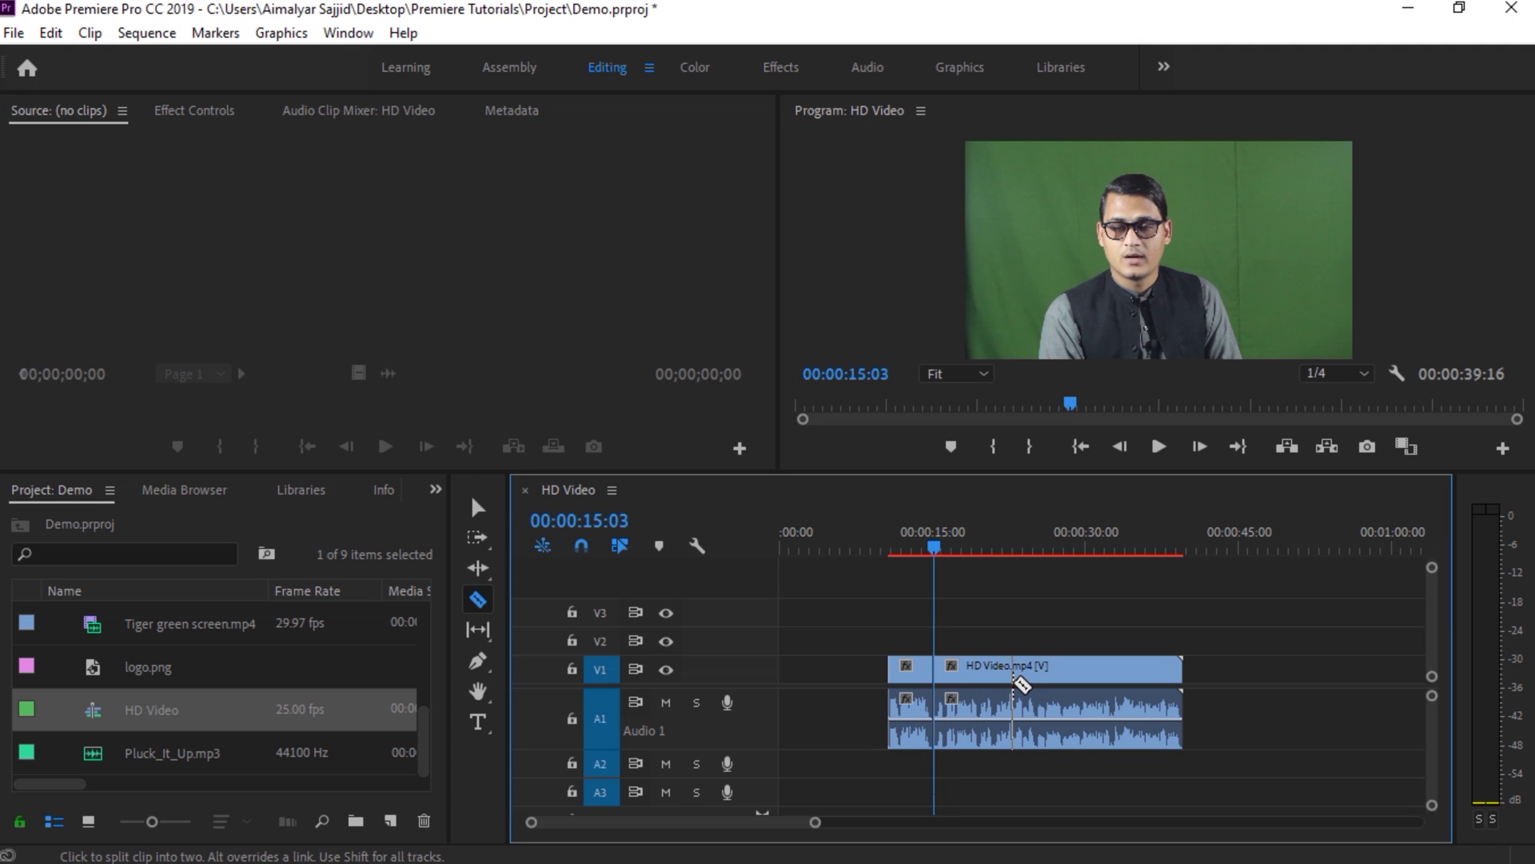
key(v)
key(Up)
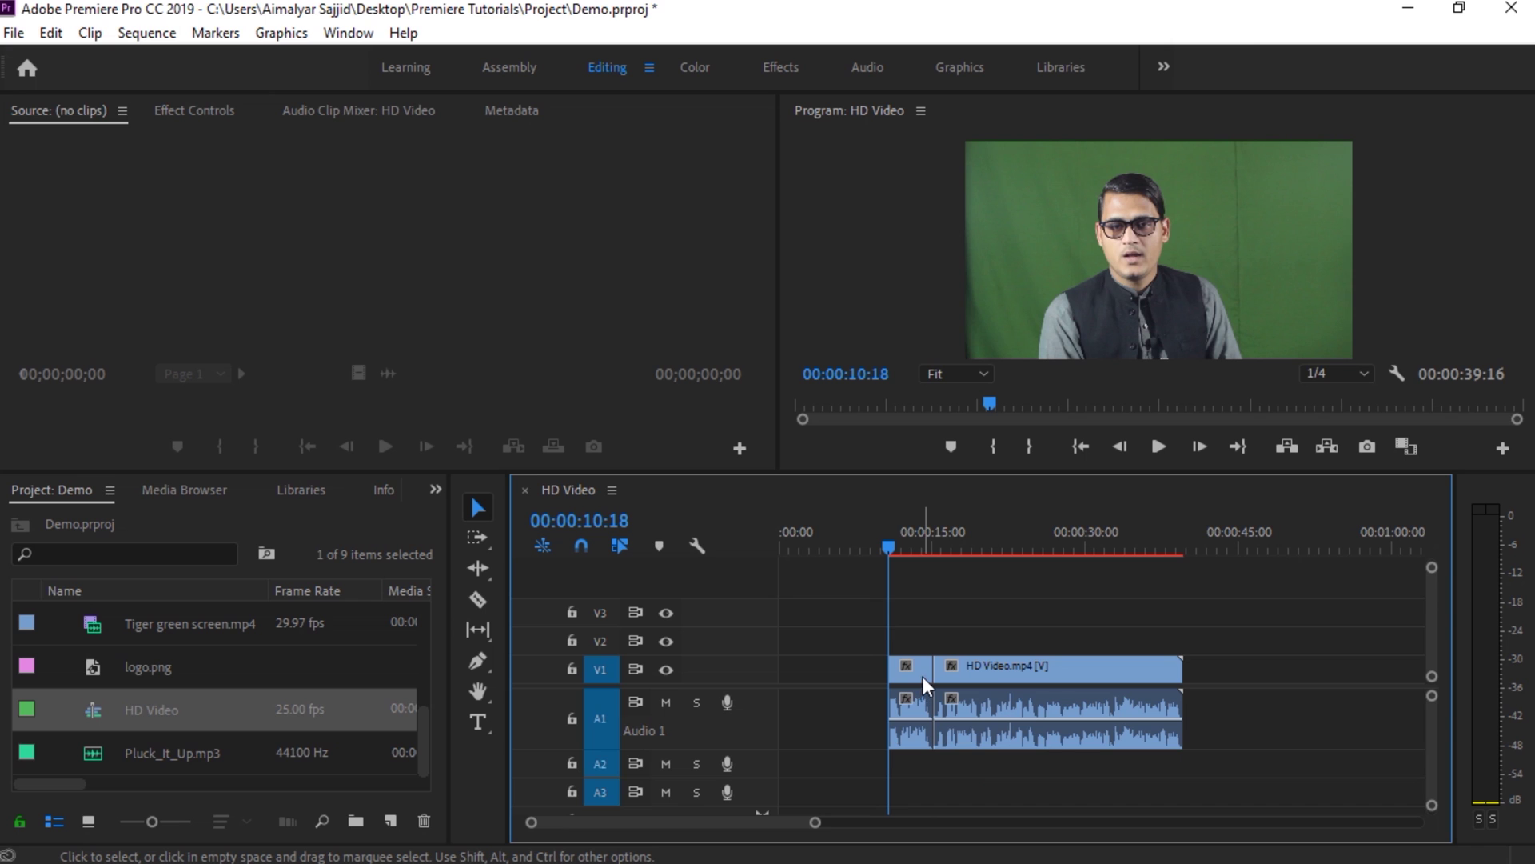
Ripple-delete the piece before the cut, then undo the cut and deletion.
click(922, 678)
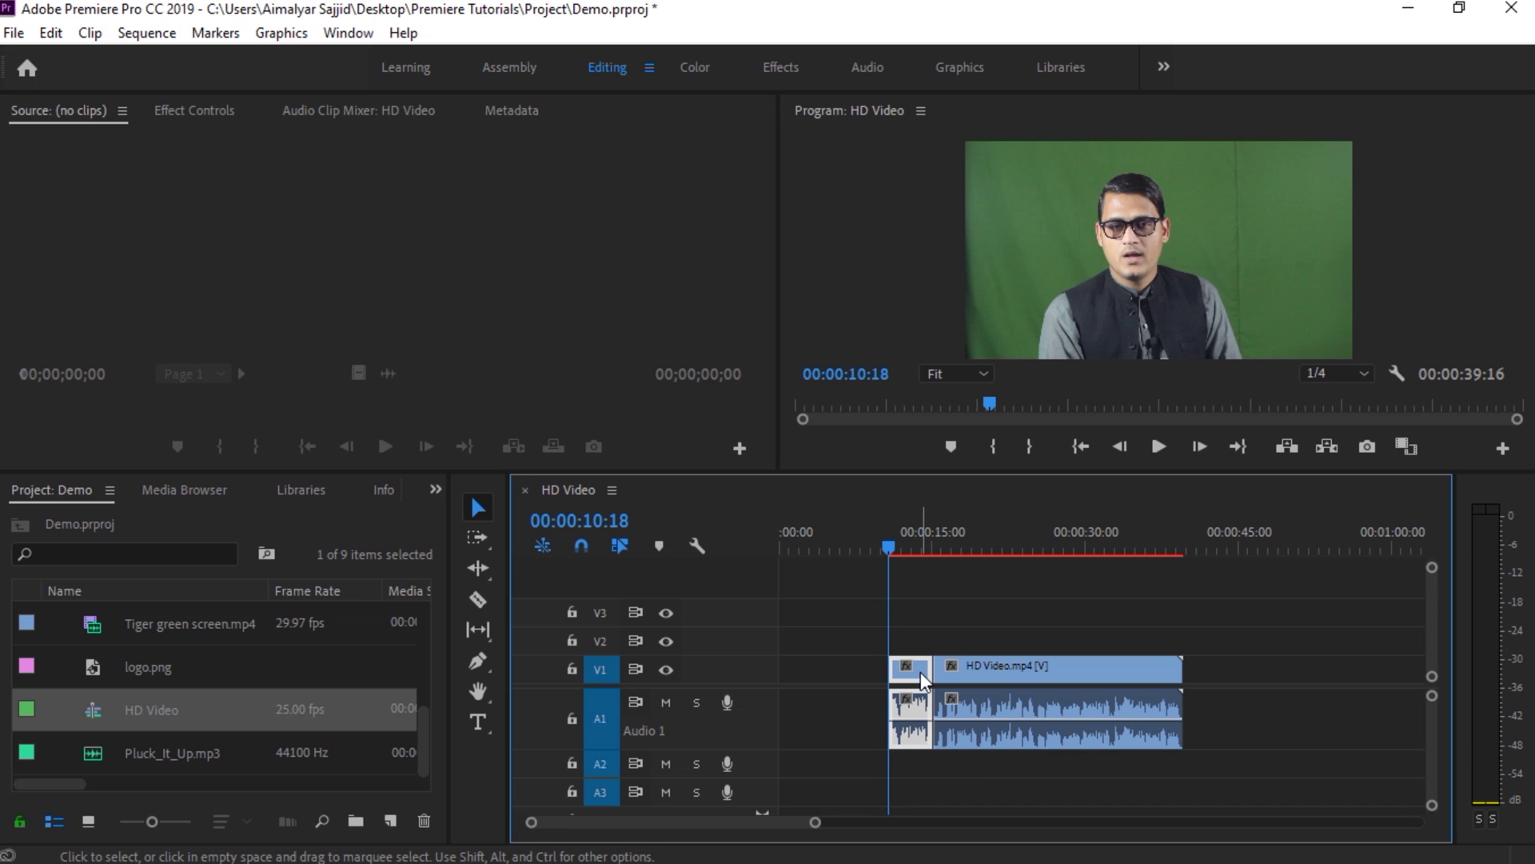
right_click(922, 679)
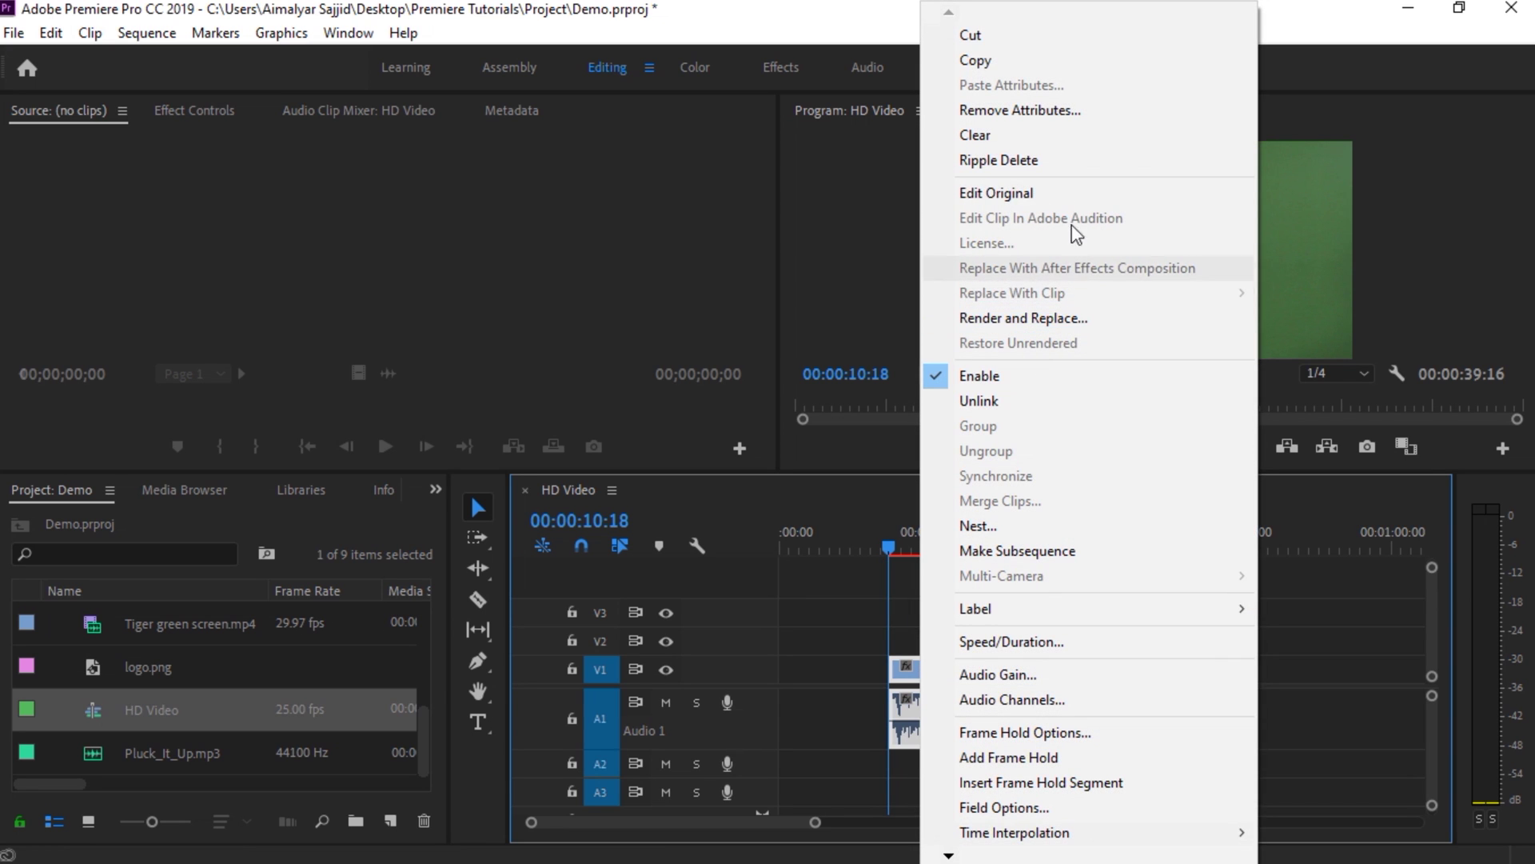
click(1029, 160)
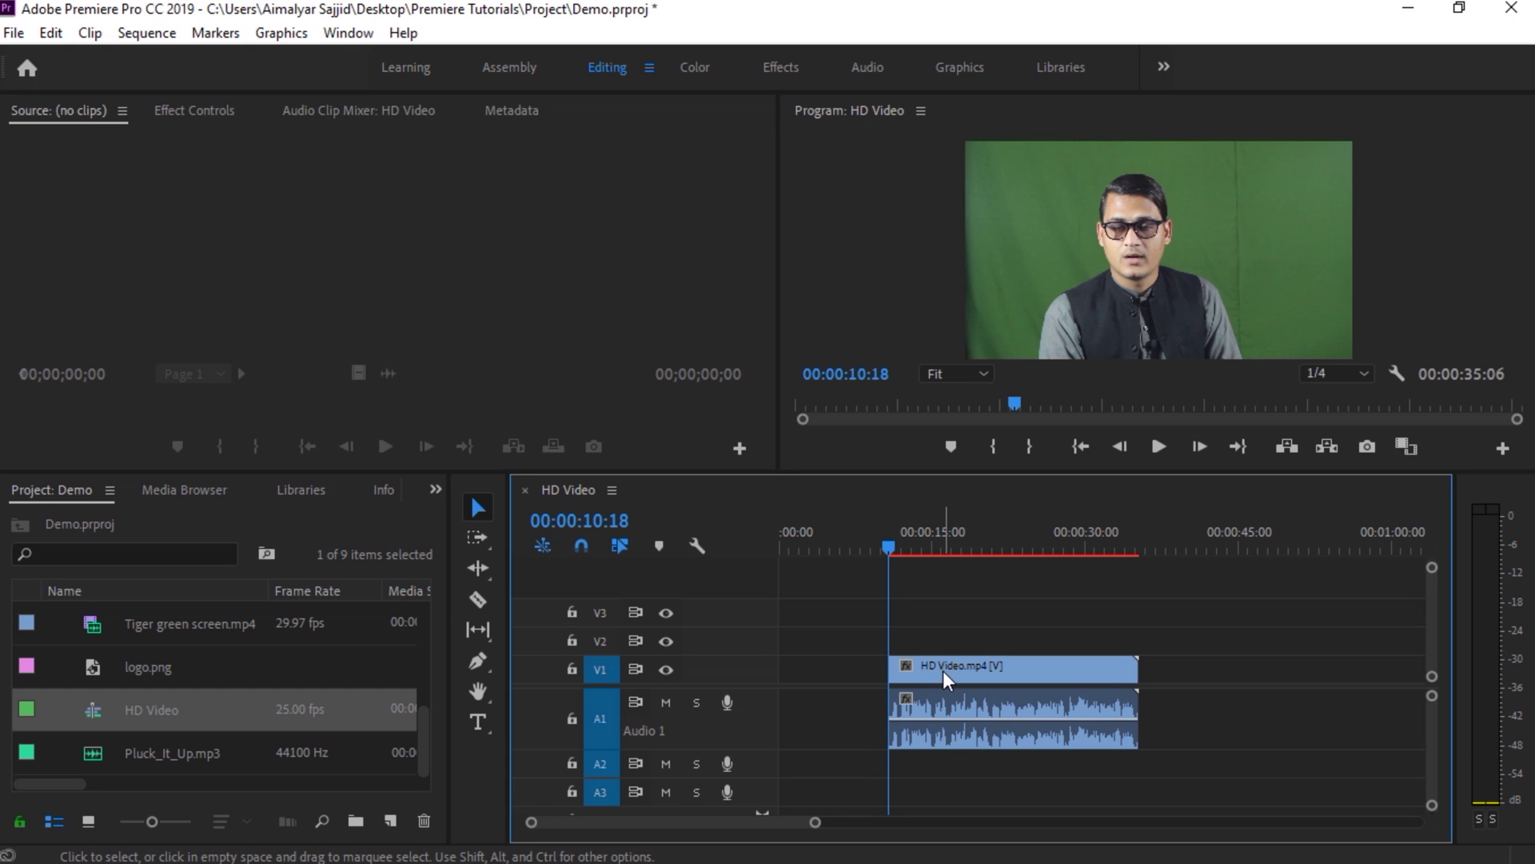
key(ctrl+z)
key(ctrl+z)
key(ctrl+z)
key(ctrl+z)
key(ctrl+z)
key(ctrl+z)
key(ctrl+z)
key(ctrl+z)
Unlock tracks V1 and A1 and trim the HD Video clip's start to 00:00:10:18.
click(572, 718)
click(572, 668)
click(813, 678)
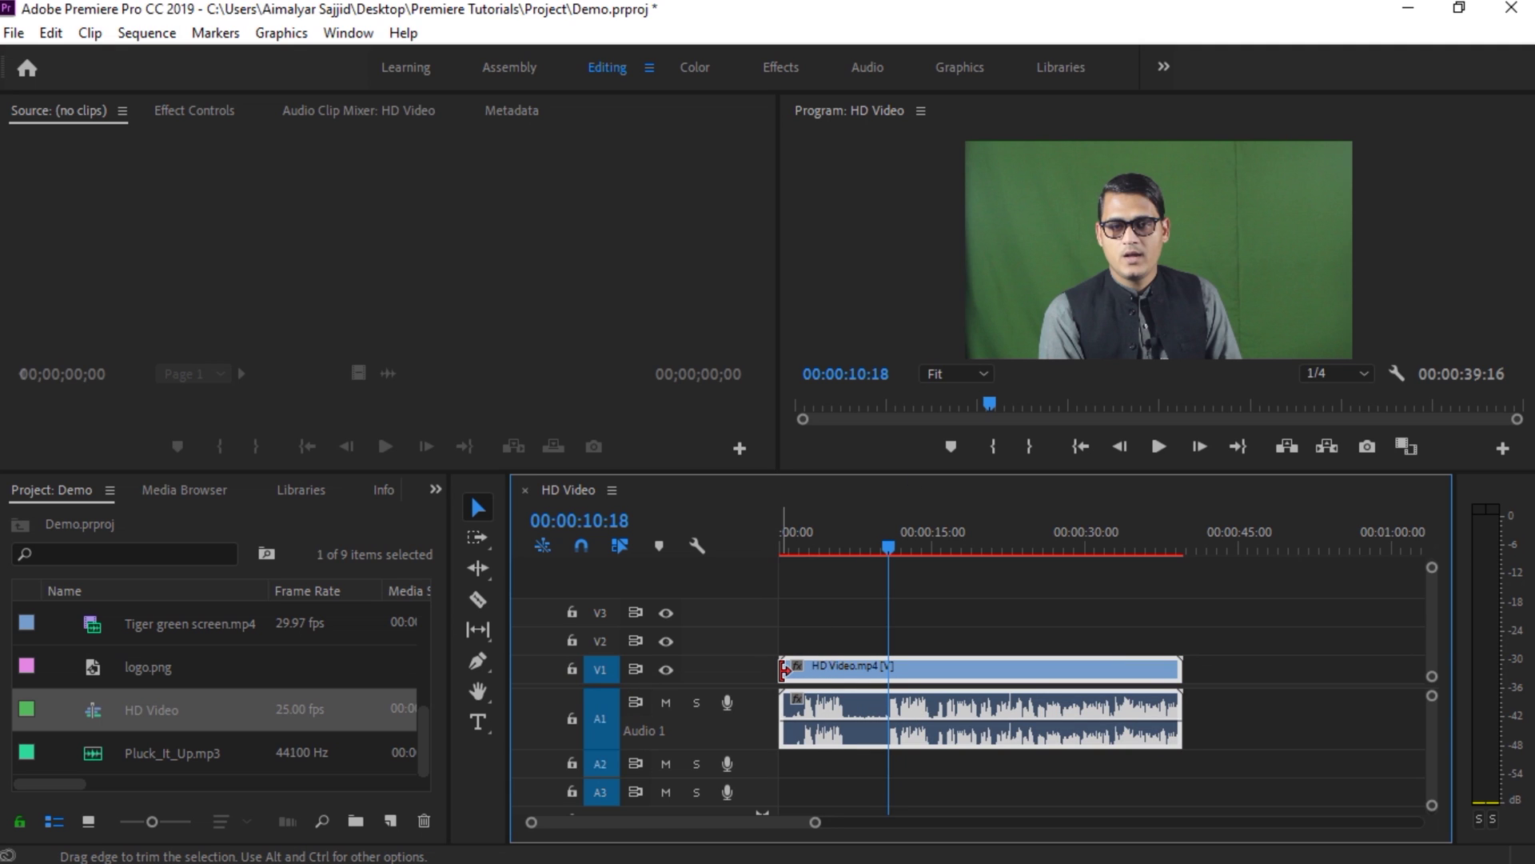
drag(785, 670, 888, 676)
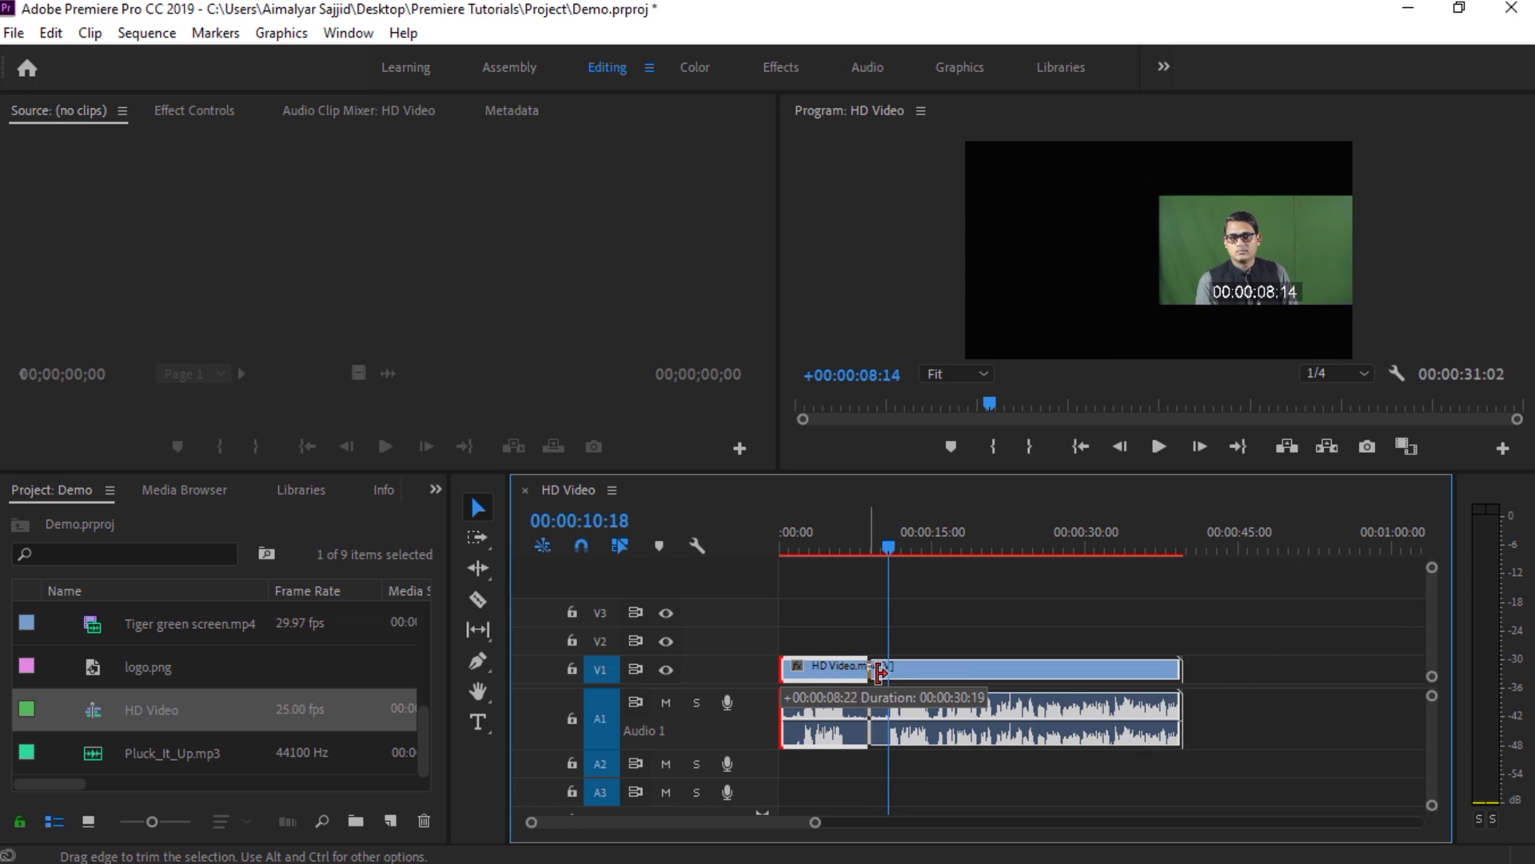
drag(888, 676, 888, 675)
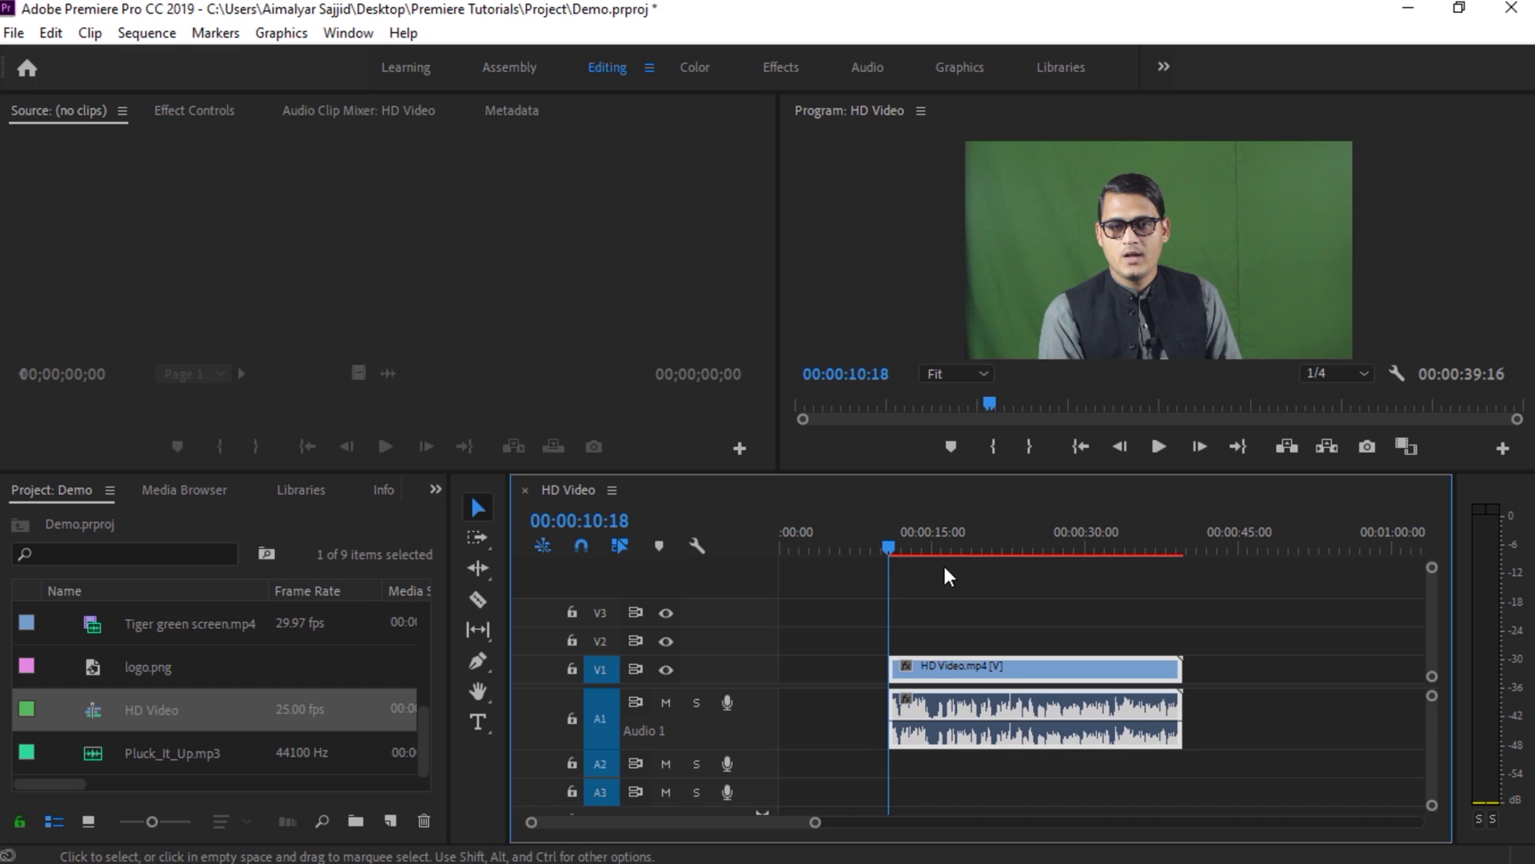
Trim the clip's end to 00:00:24:00 and drag the clip toward the timeline start.
drag(890, 549, 1024, 549)
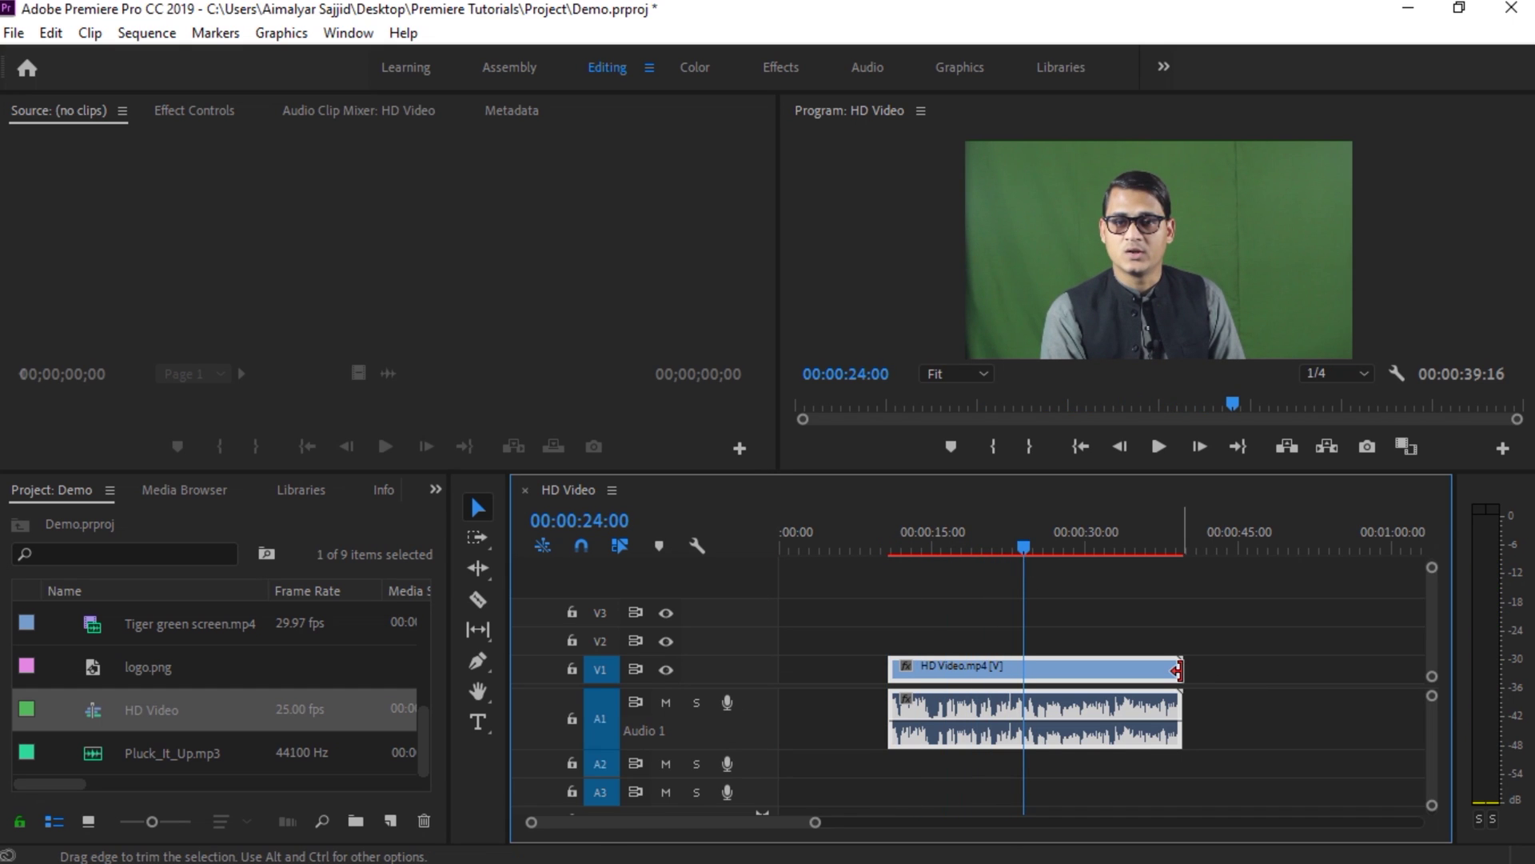
drag(1178, 670, 1036, 692)
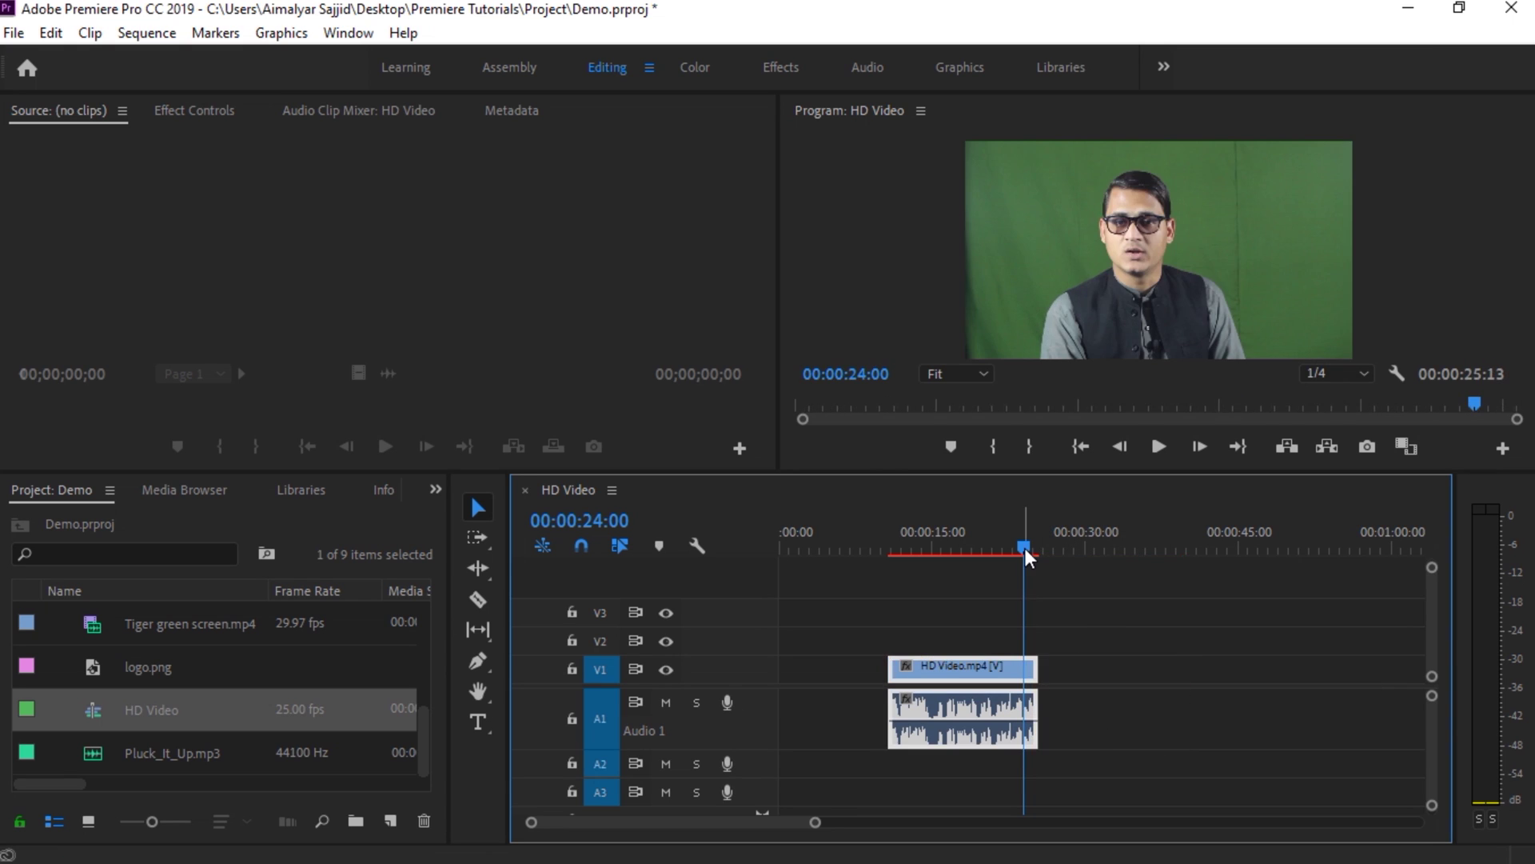
drag(1027, 557, 987, 559)
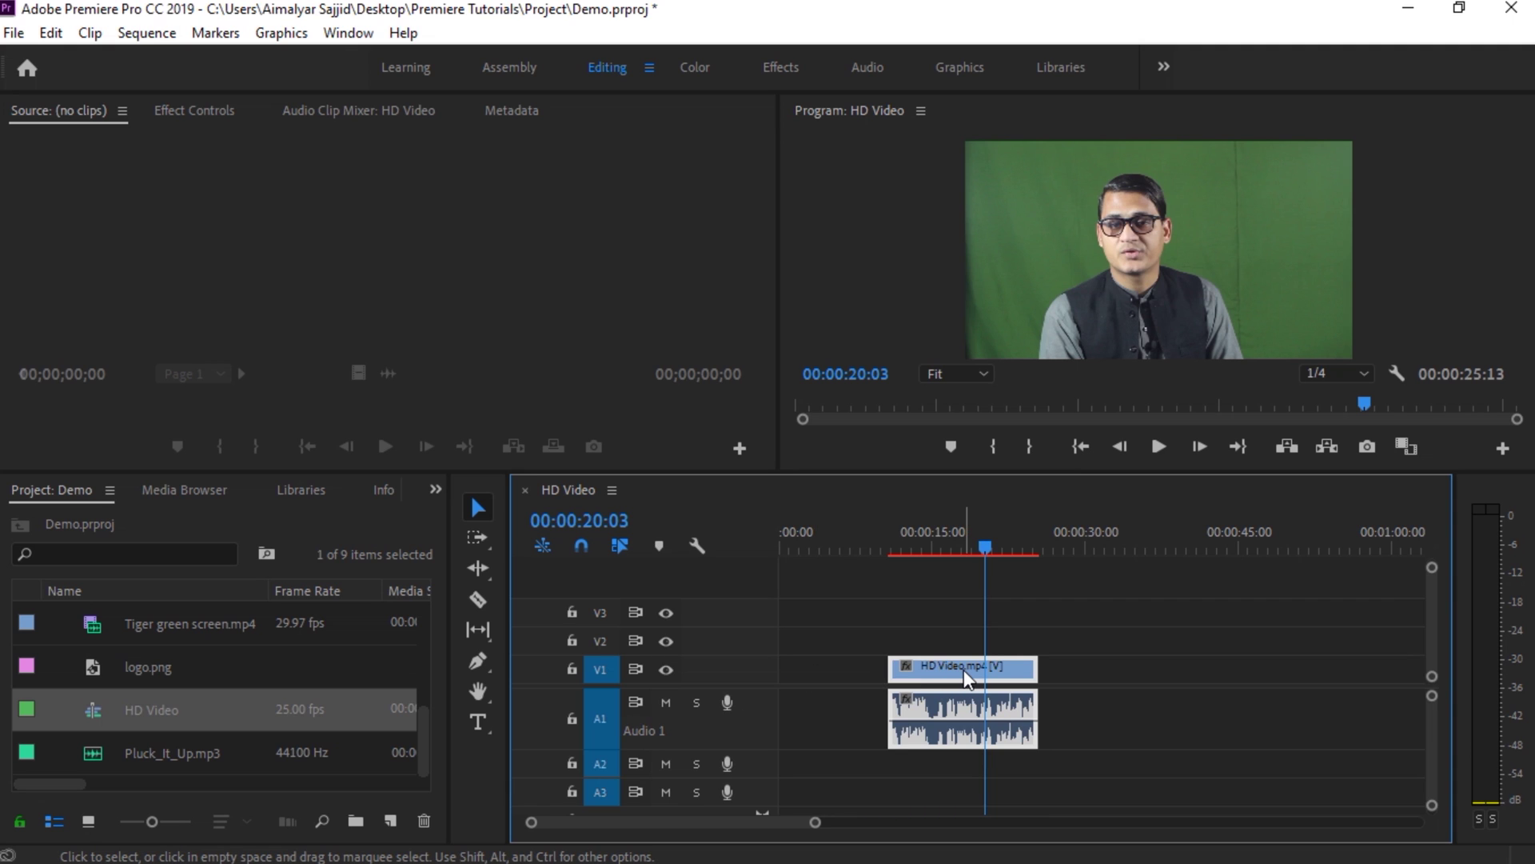
drag(969, 678, 846, 682)
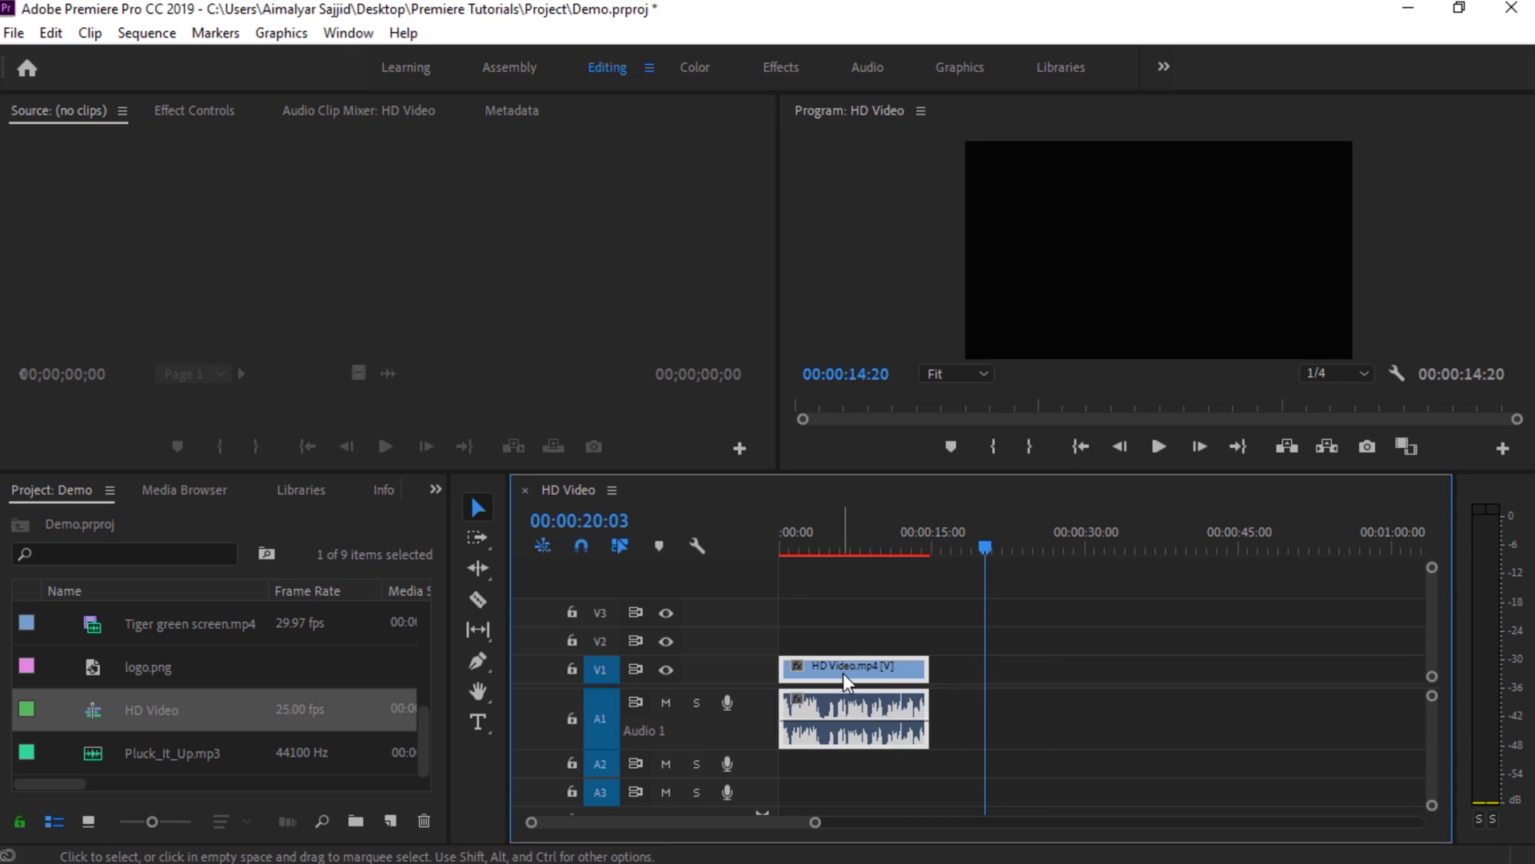
Undo the clip move and ripple-delete the gap so the clip starts at 00:00:00:00, playhead at start.
key(ctrl+z)
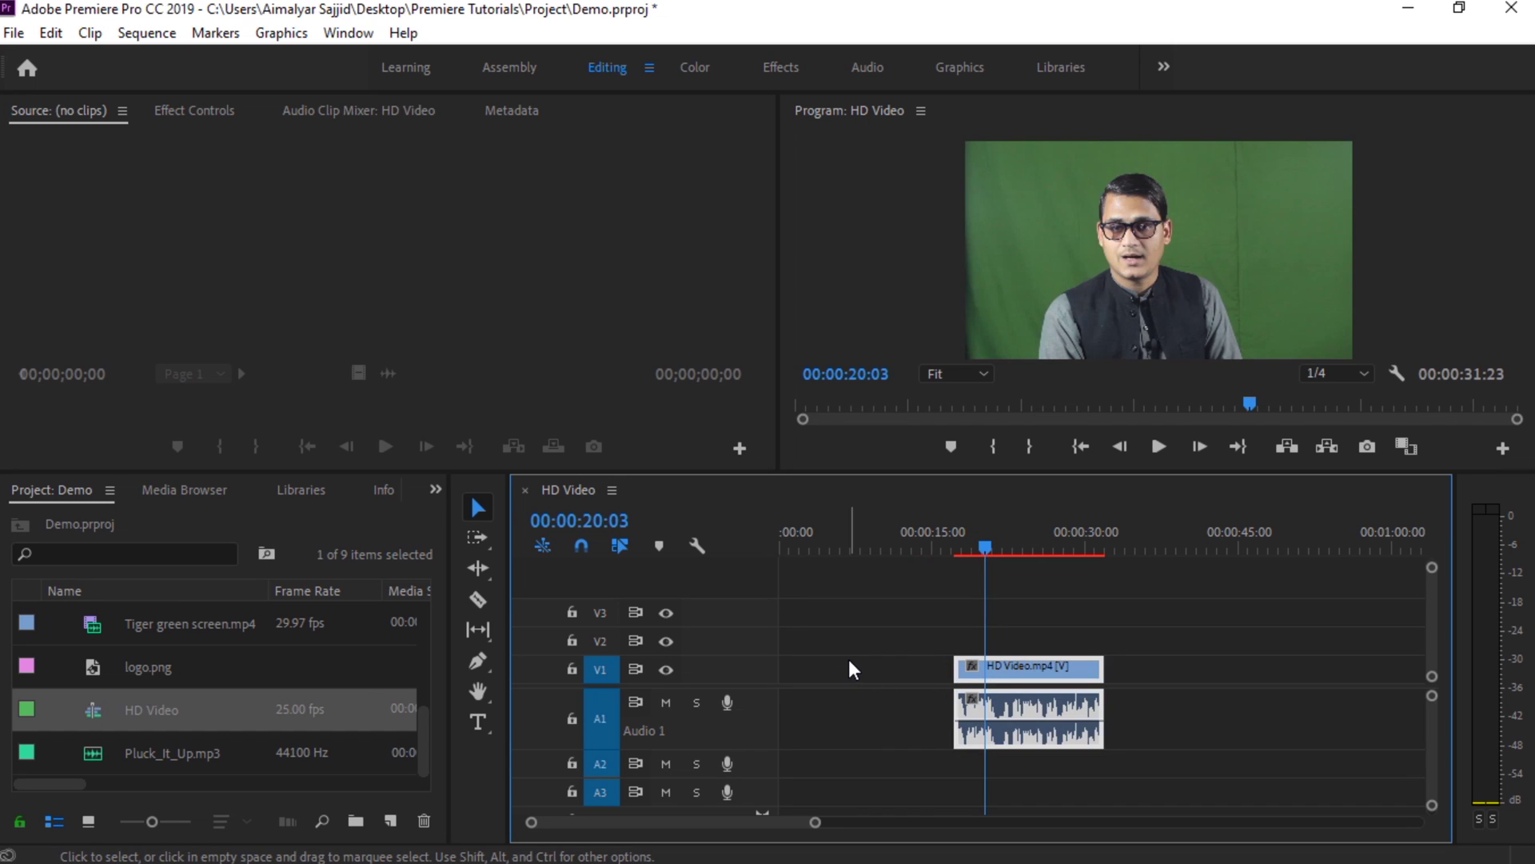
click(850, 670)
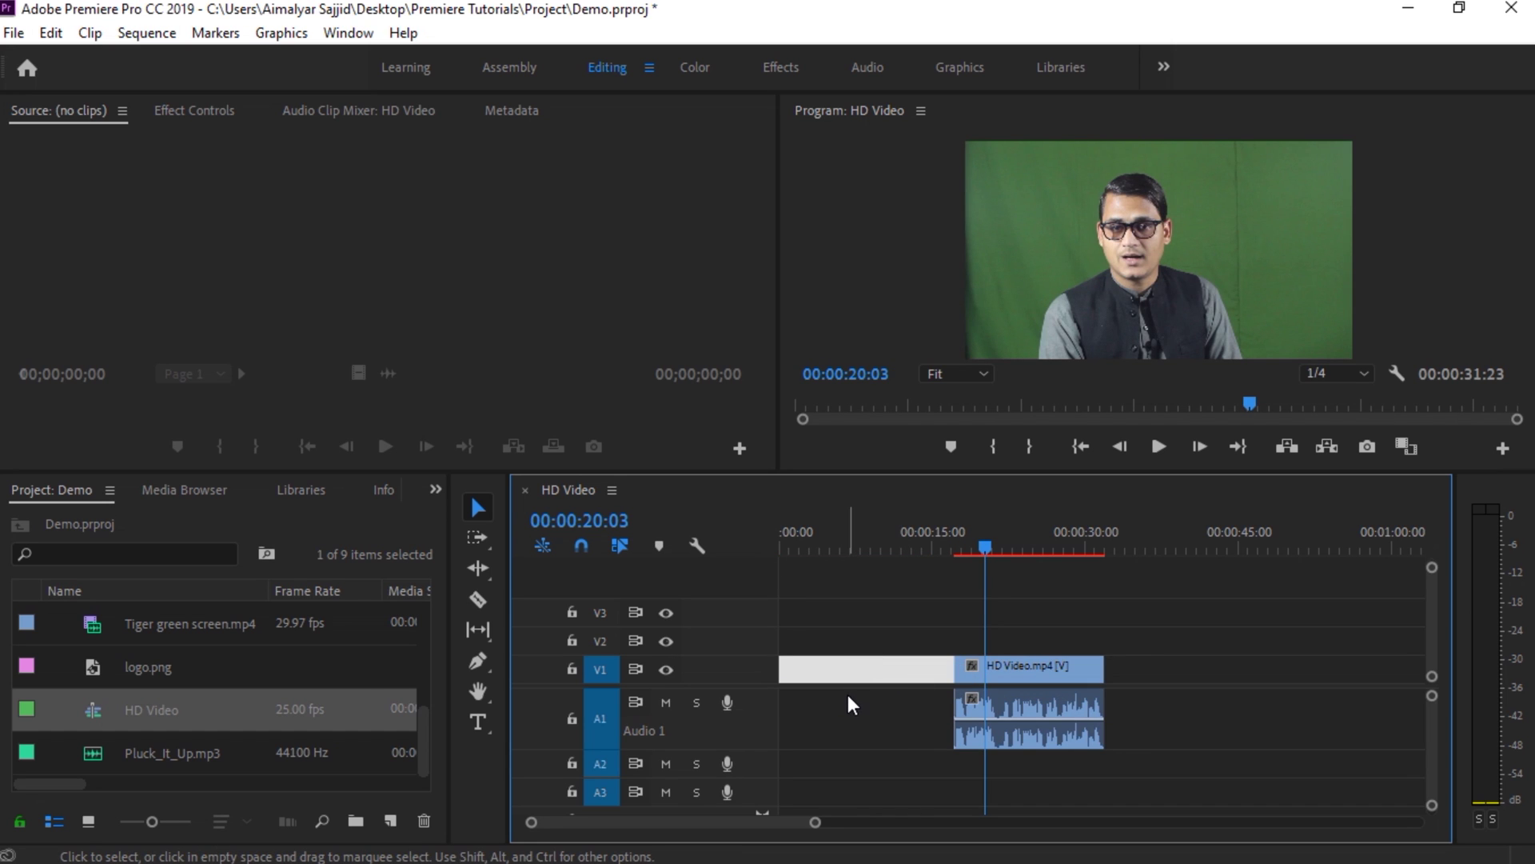
key(Delete)
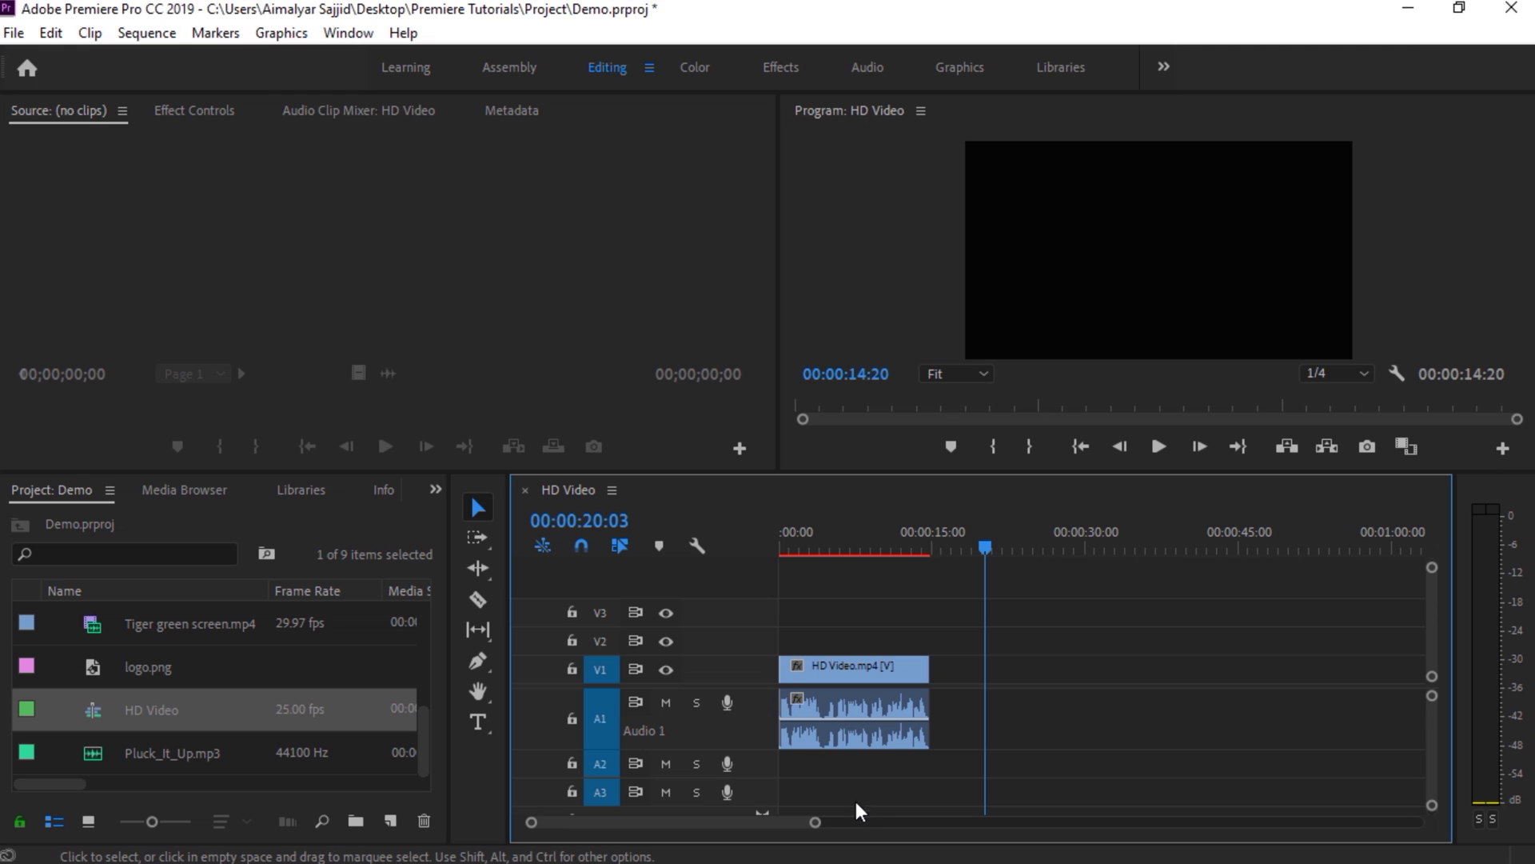
key(Home)
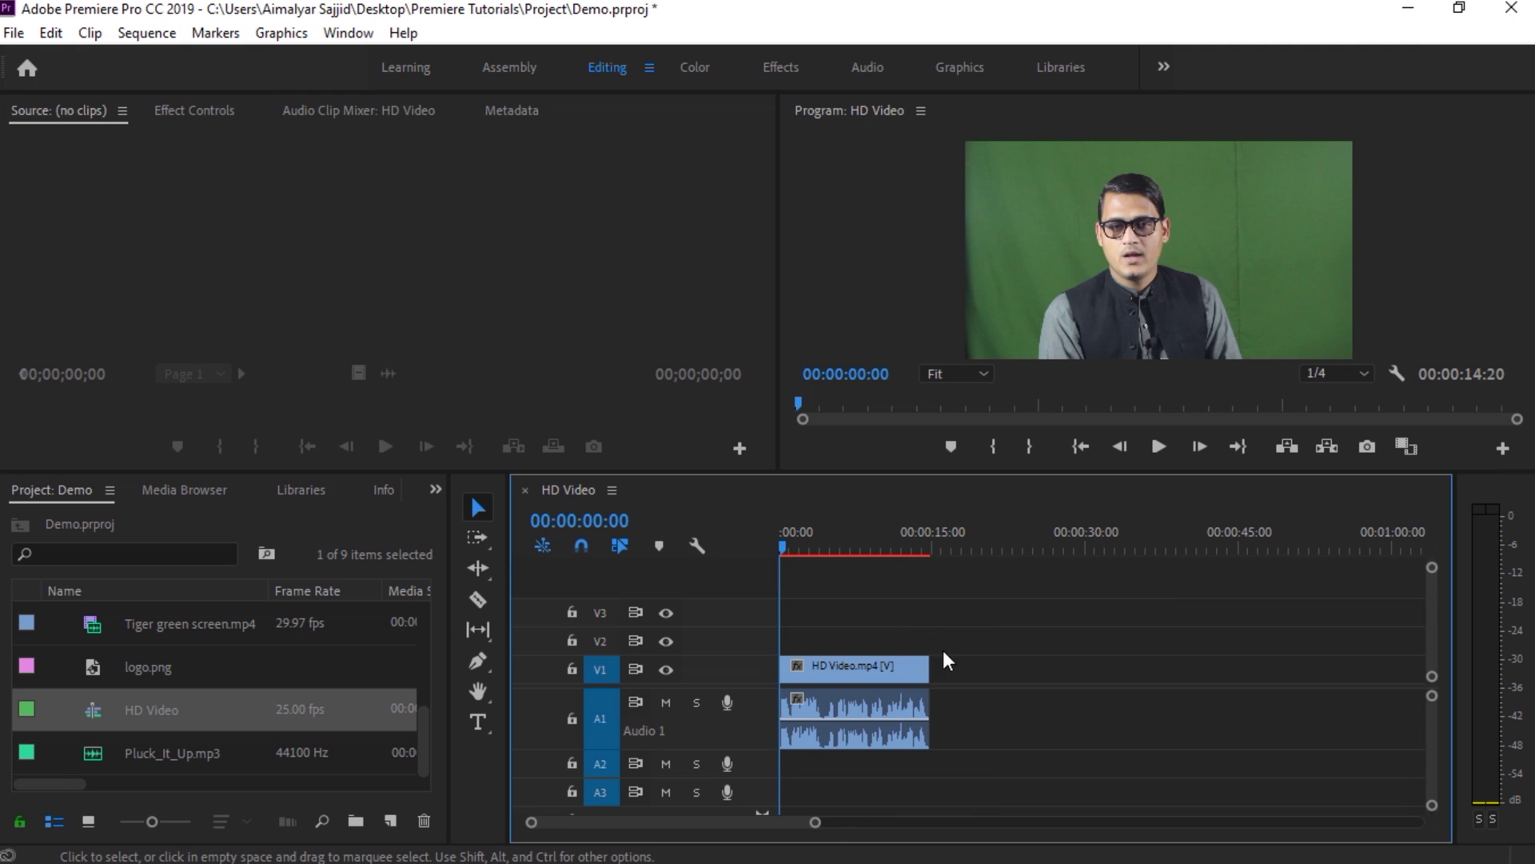
drag(816, 822, 758, 814)
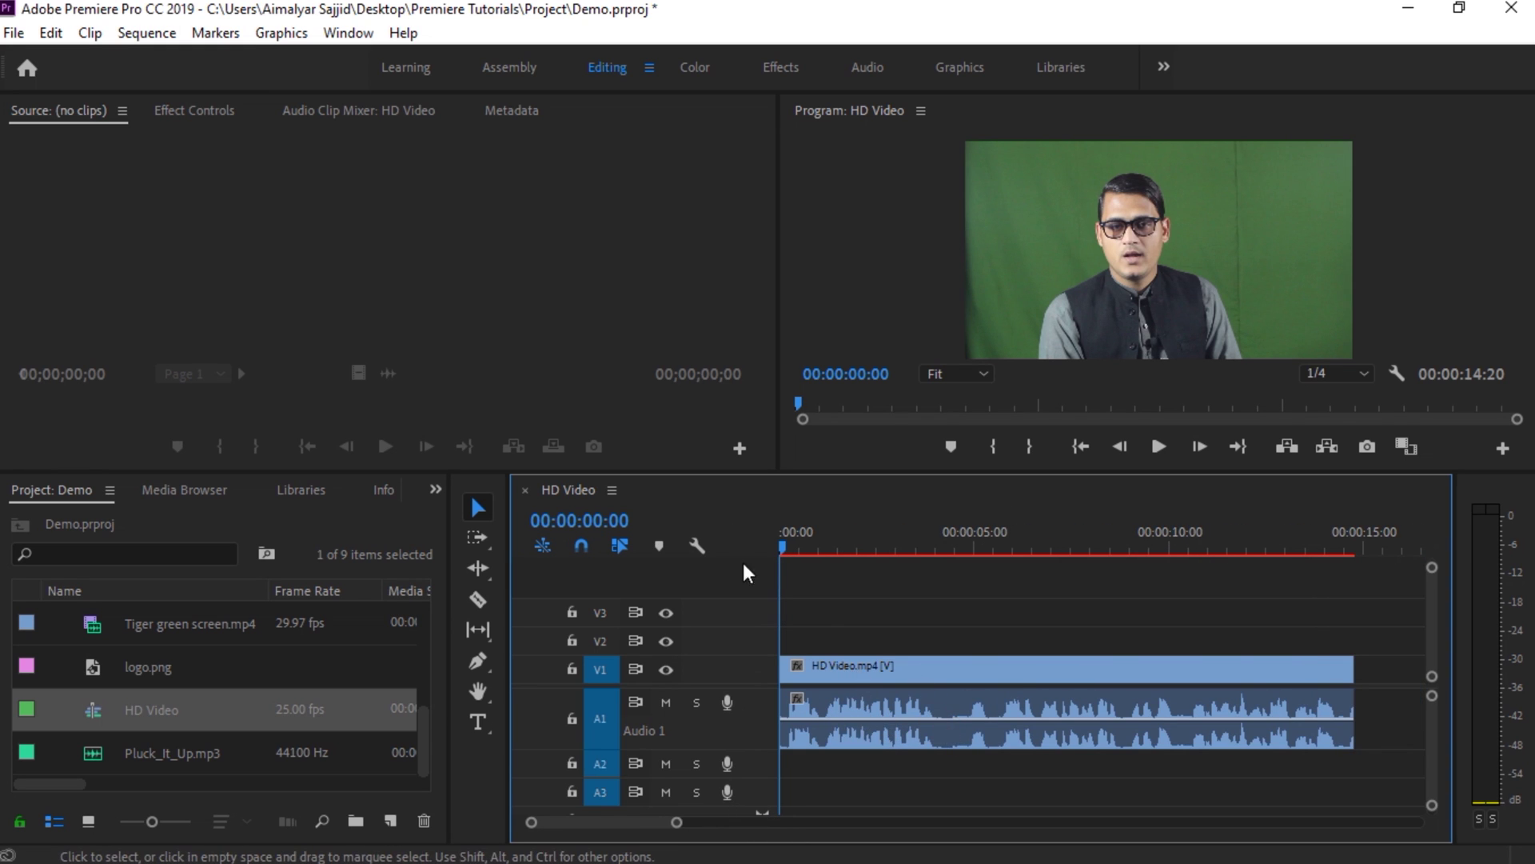
View the Timeline Display Settings options and close them without changes.
click(695, 546)
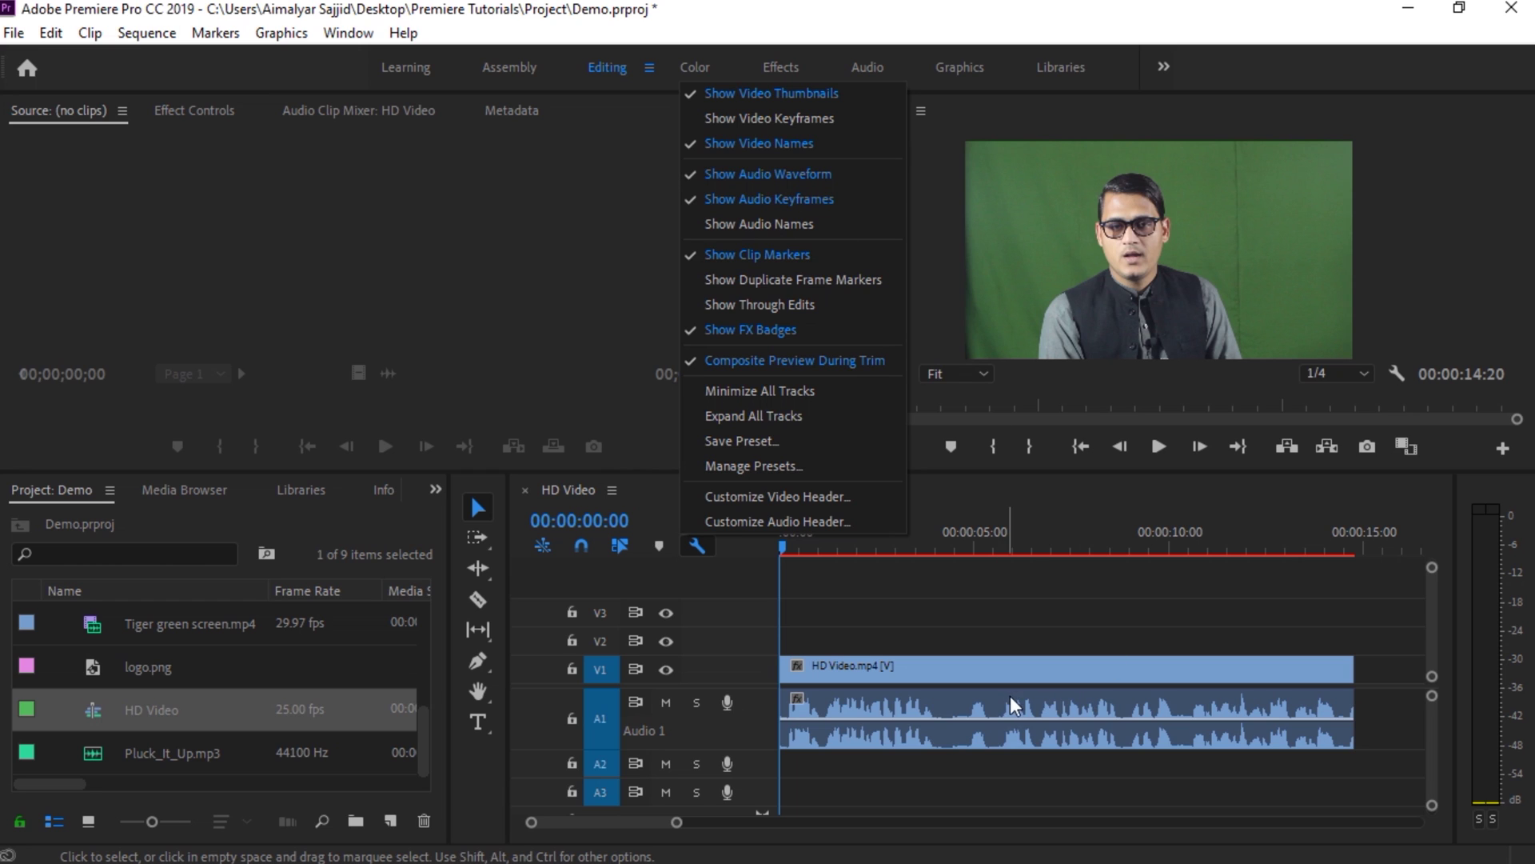
click(916, 646)
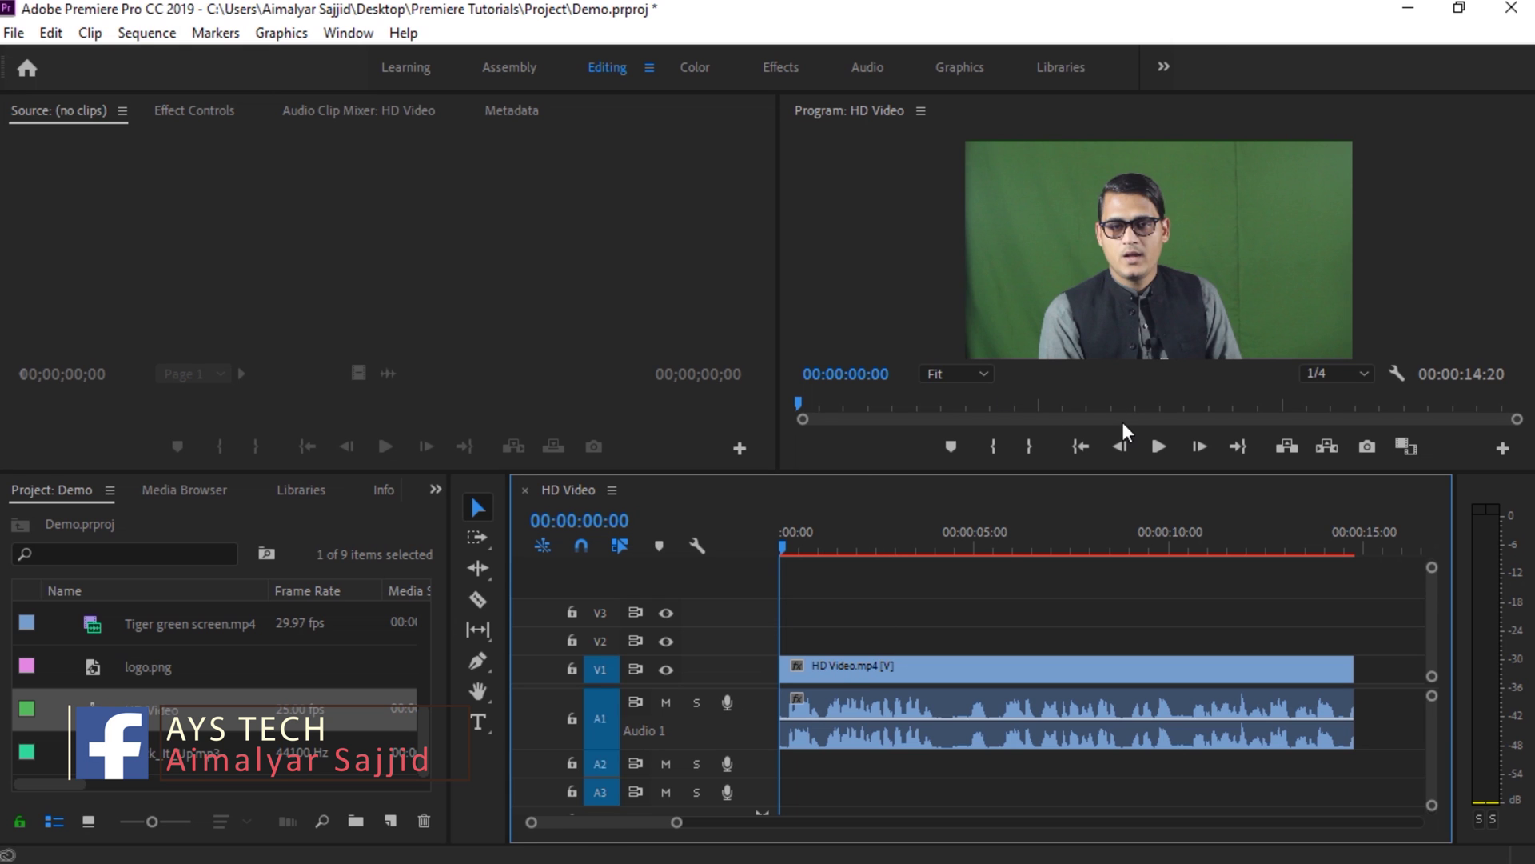
Enlarge the monitor area, keeping Program preview zoom at Fit and playback resolution at 1/4.
drag(1110, 470, 1108, 569)
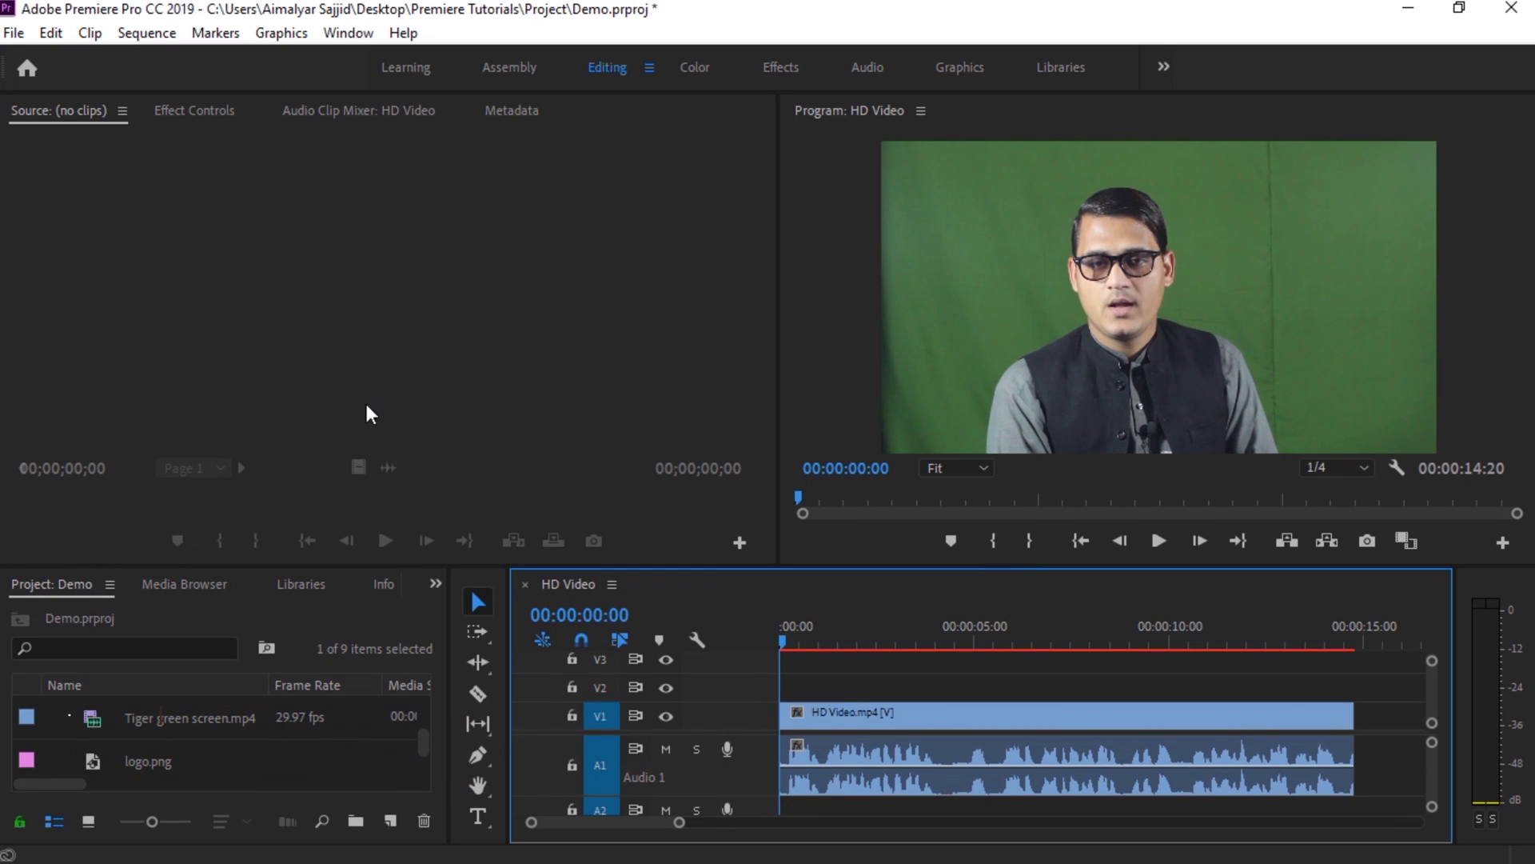
click(984, 468)
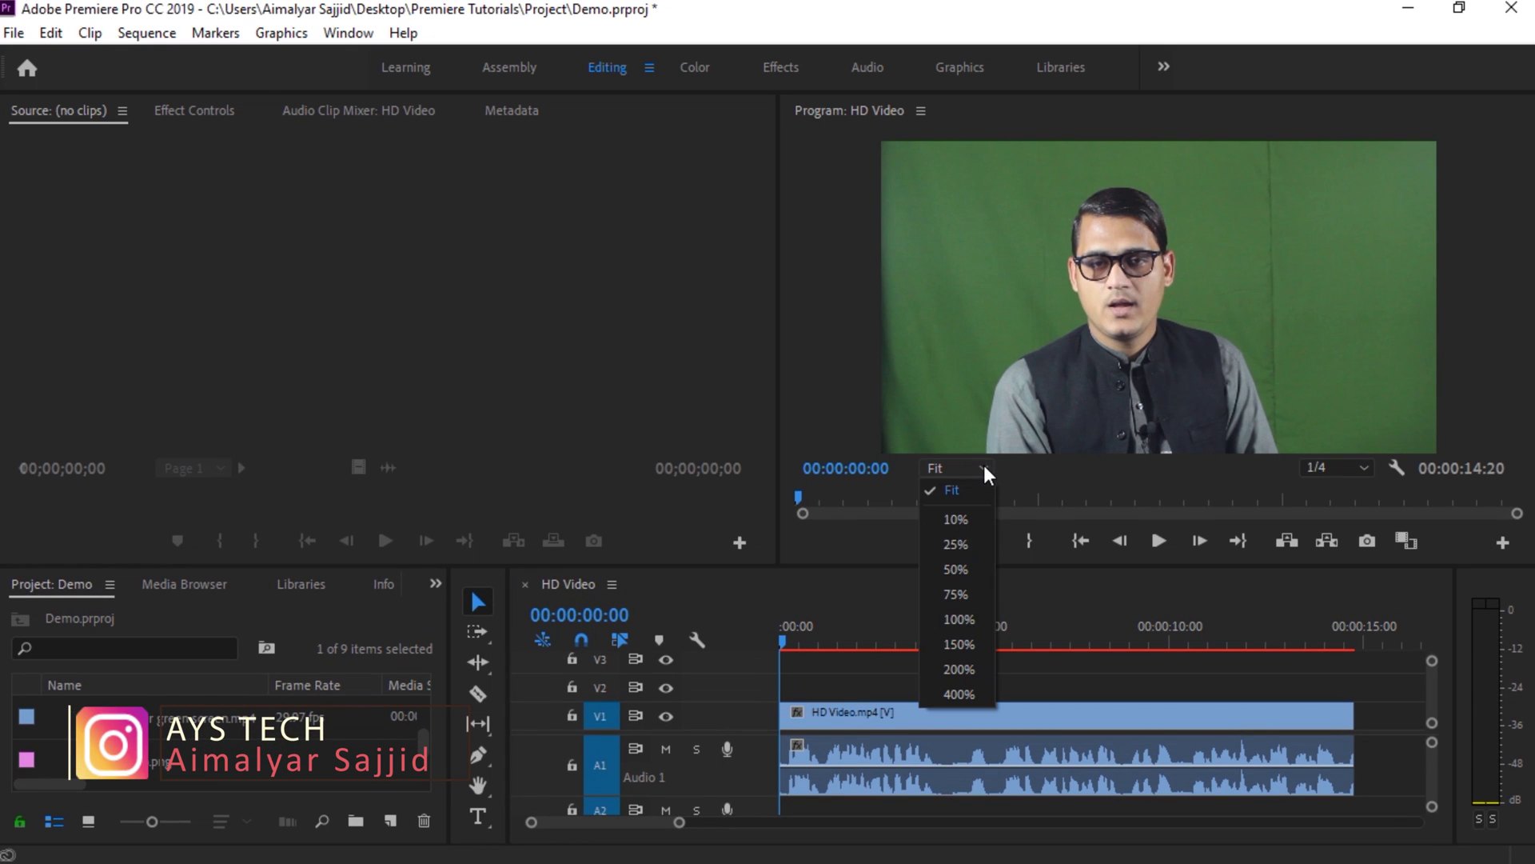
click(1088, 482)
click(1364, 469)
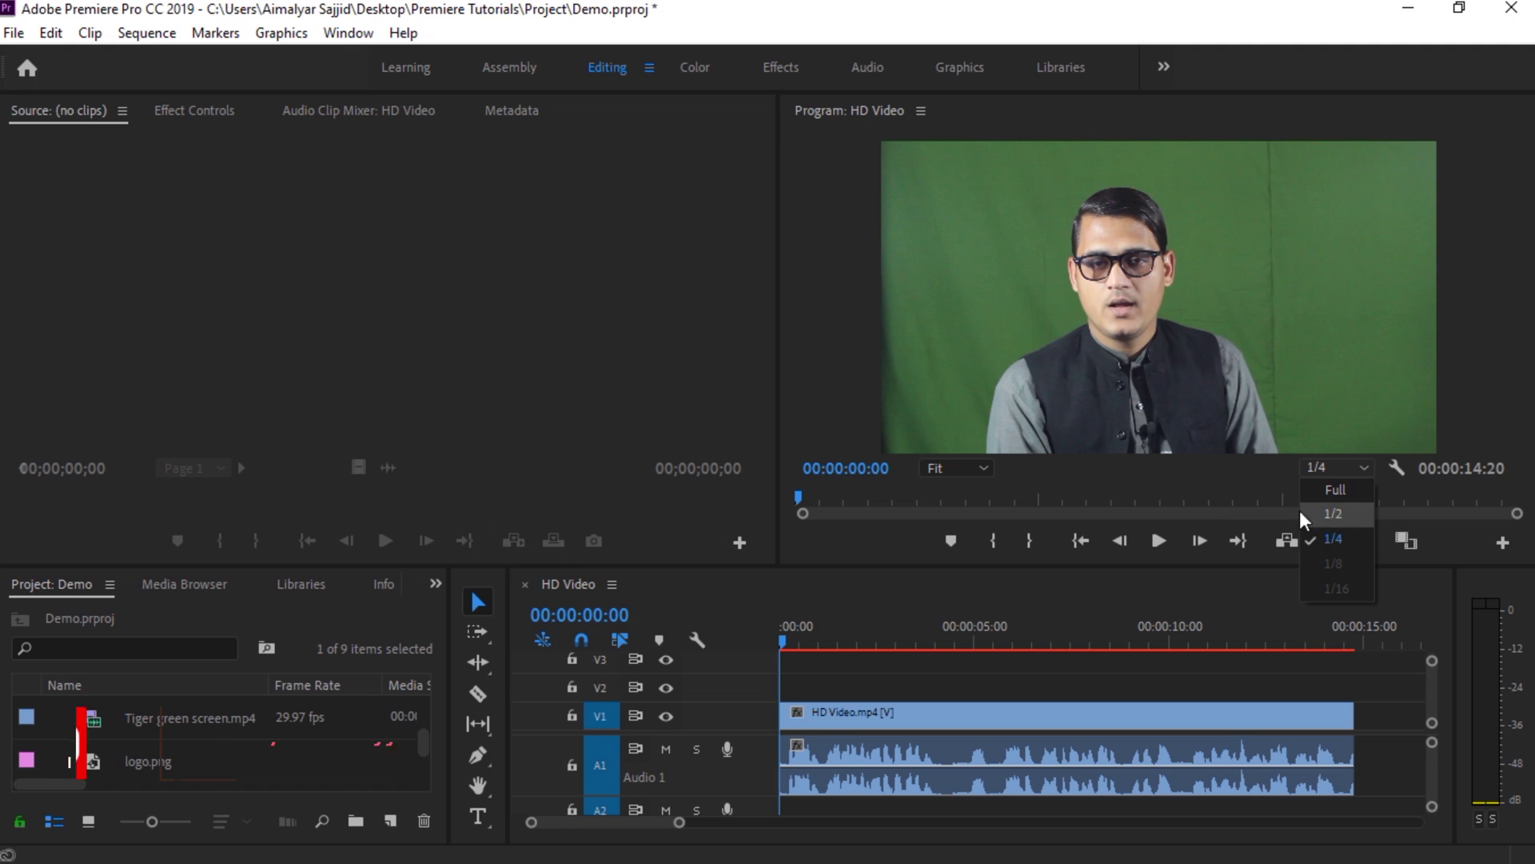
click(1177, 480)
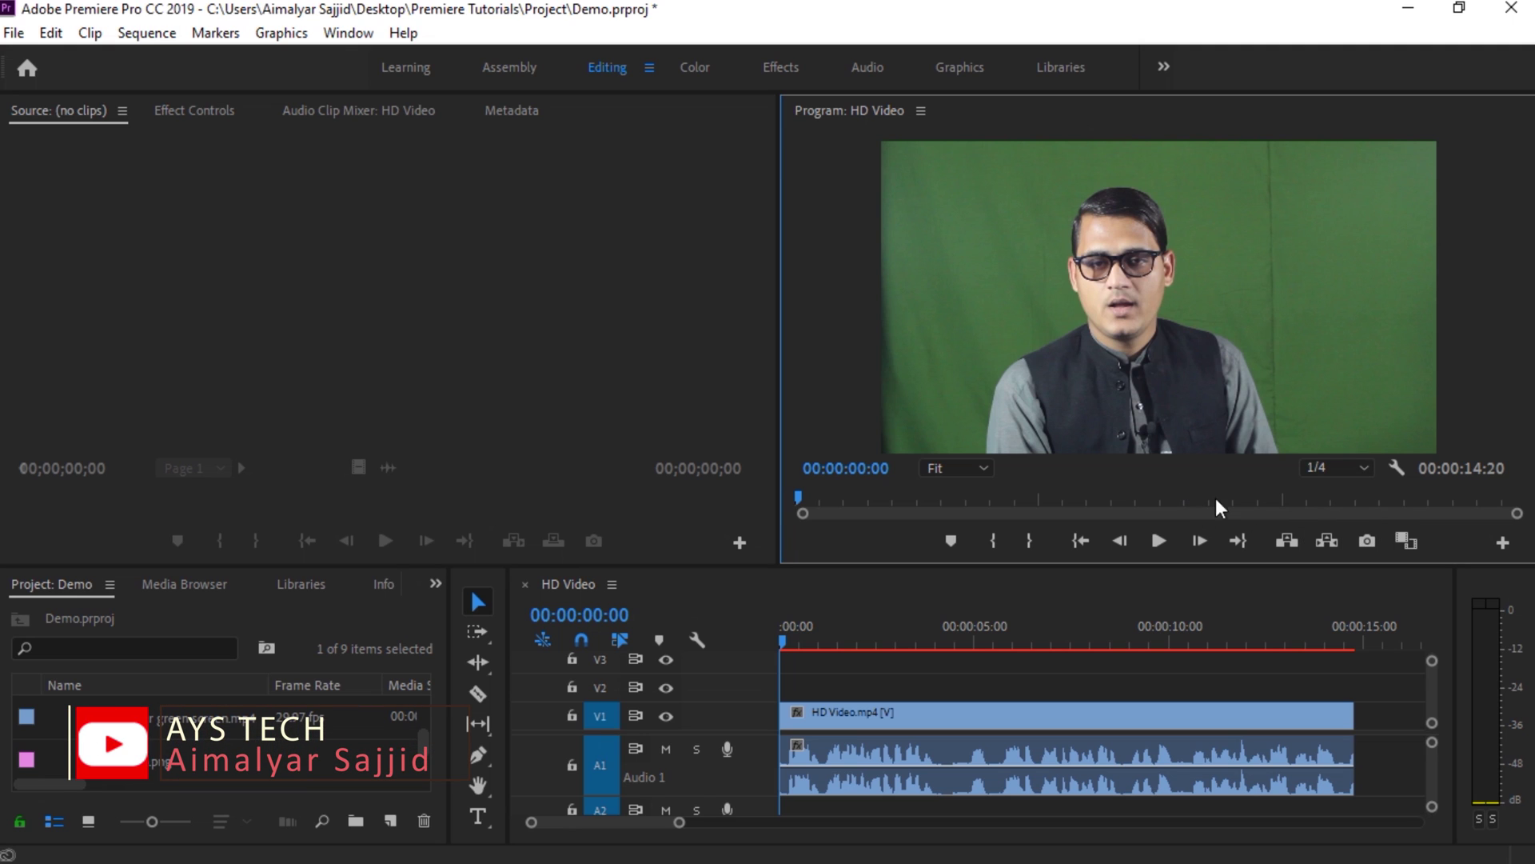